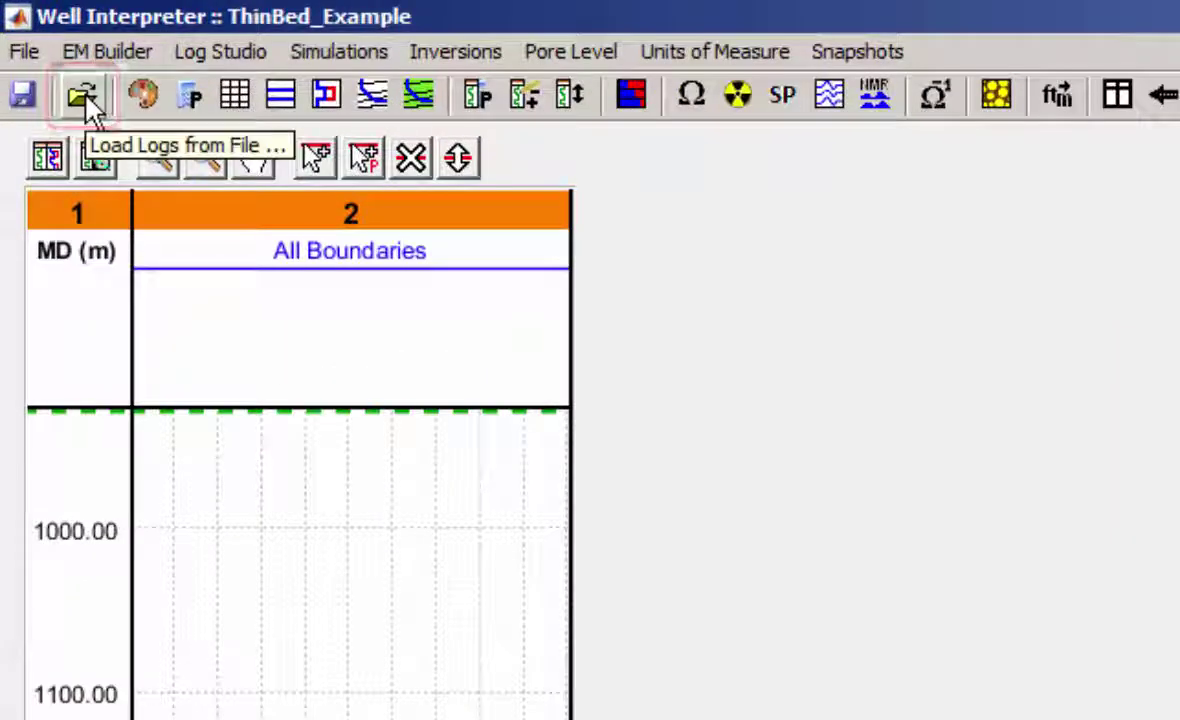
Import all the logs from the Carbonate-ThinBed.las file
left_click(85, 101)
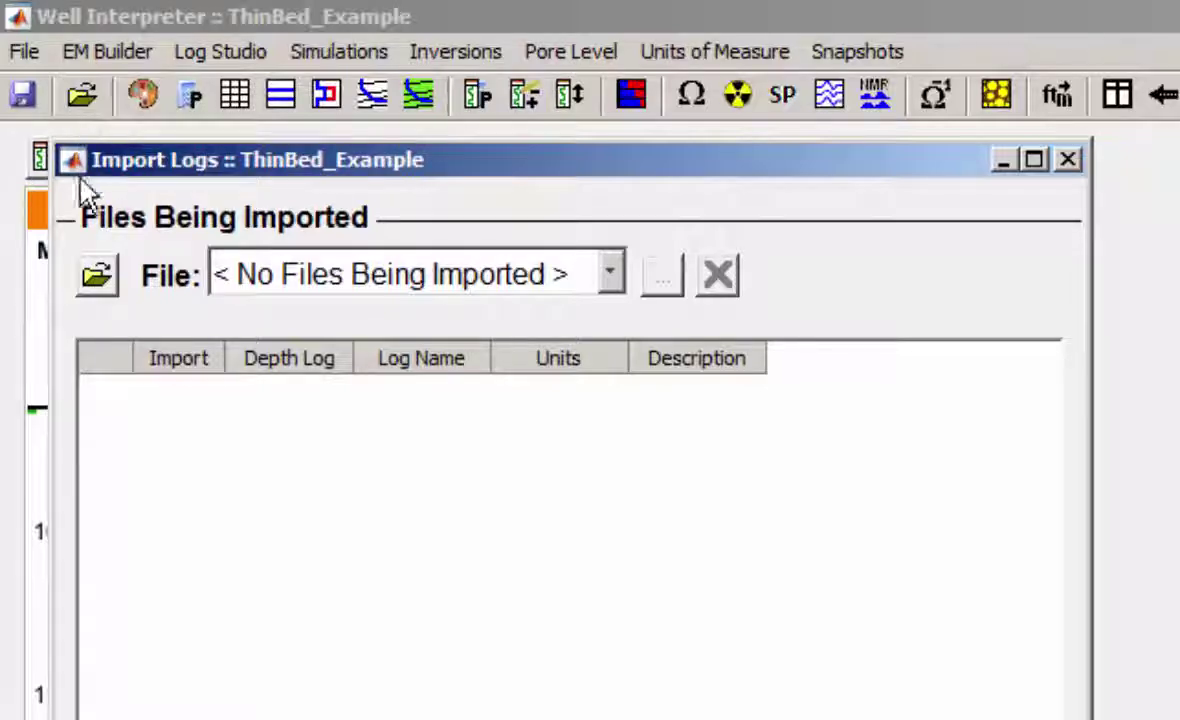
left_click(100, 277)
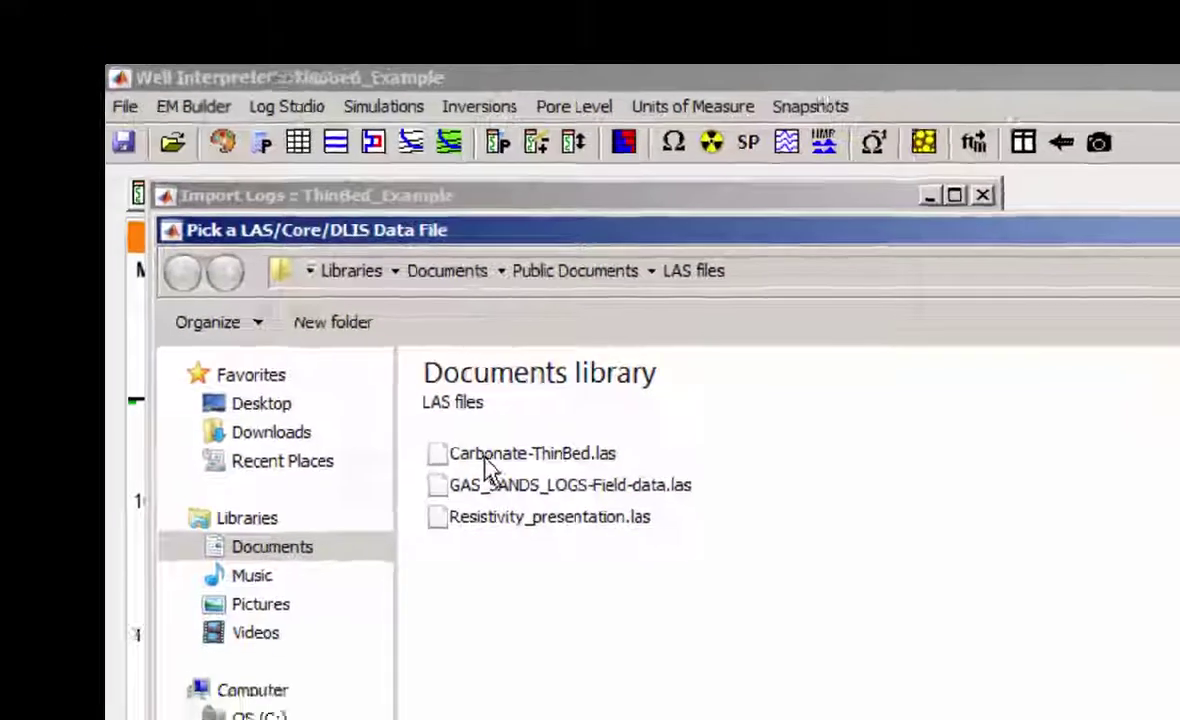
left_click(465, 477)
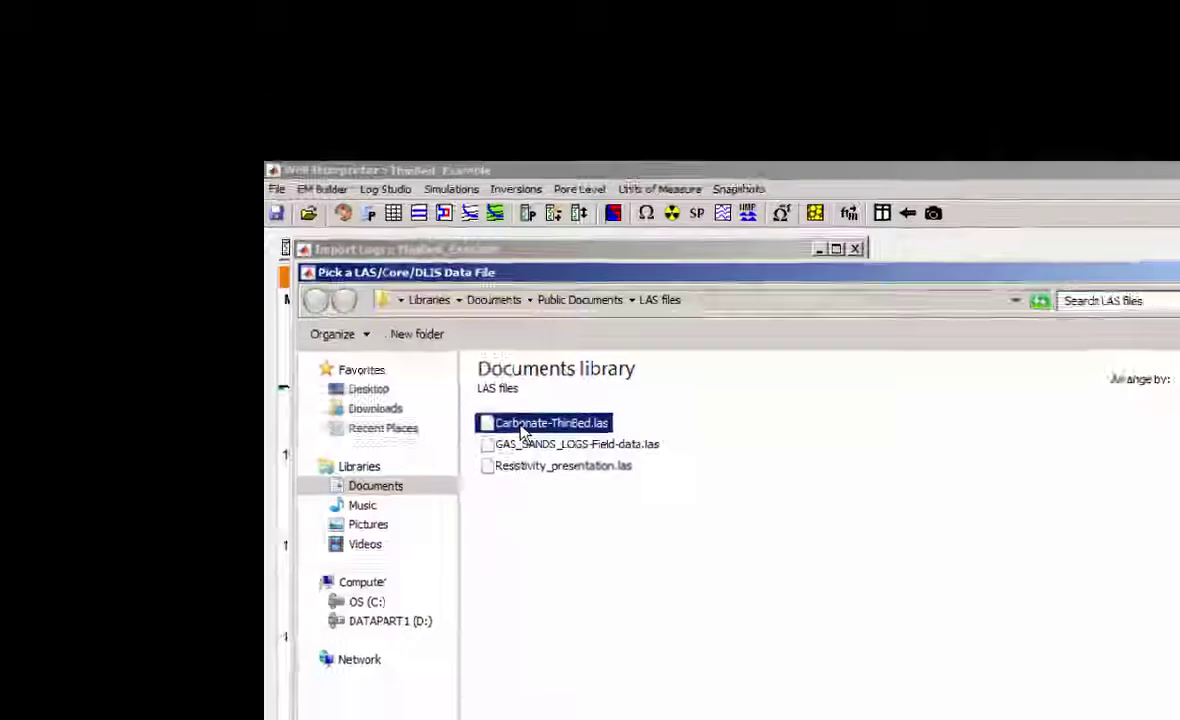
double_click(522, 432)
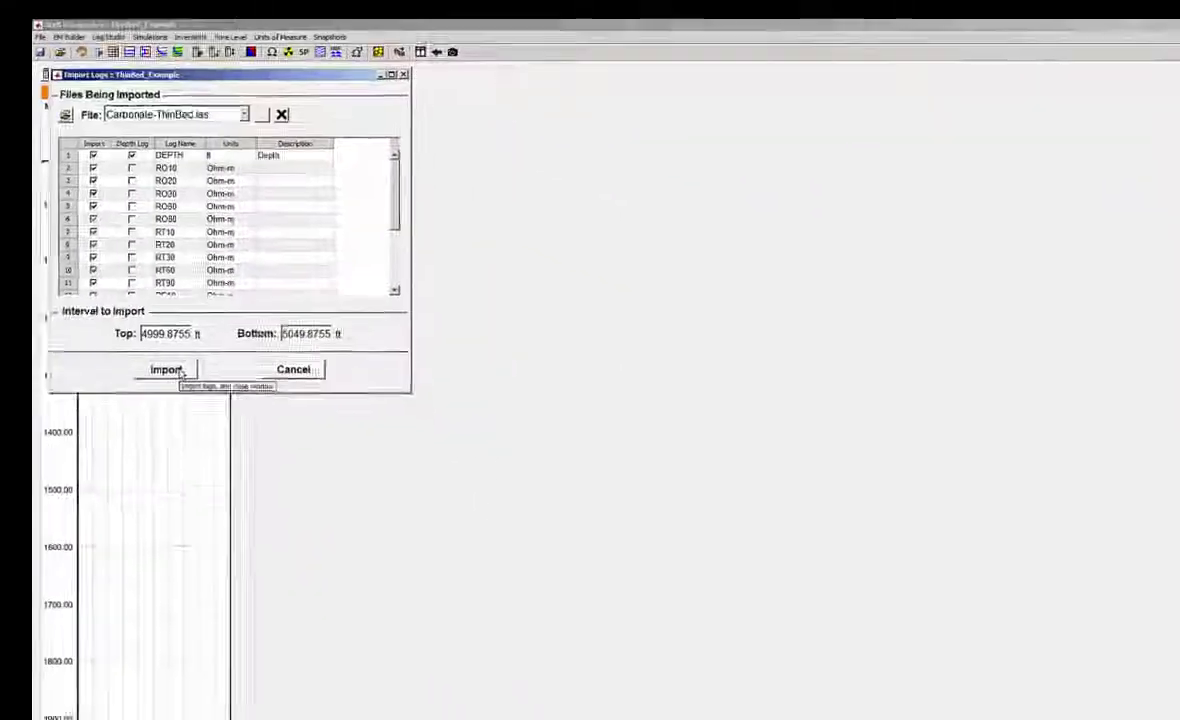
left_click(130, 338)
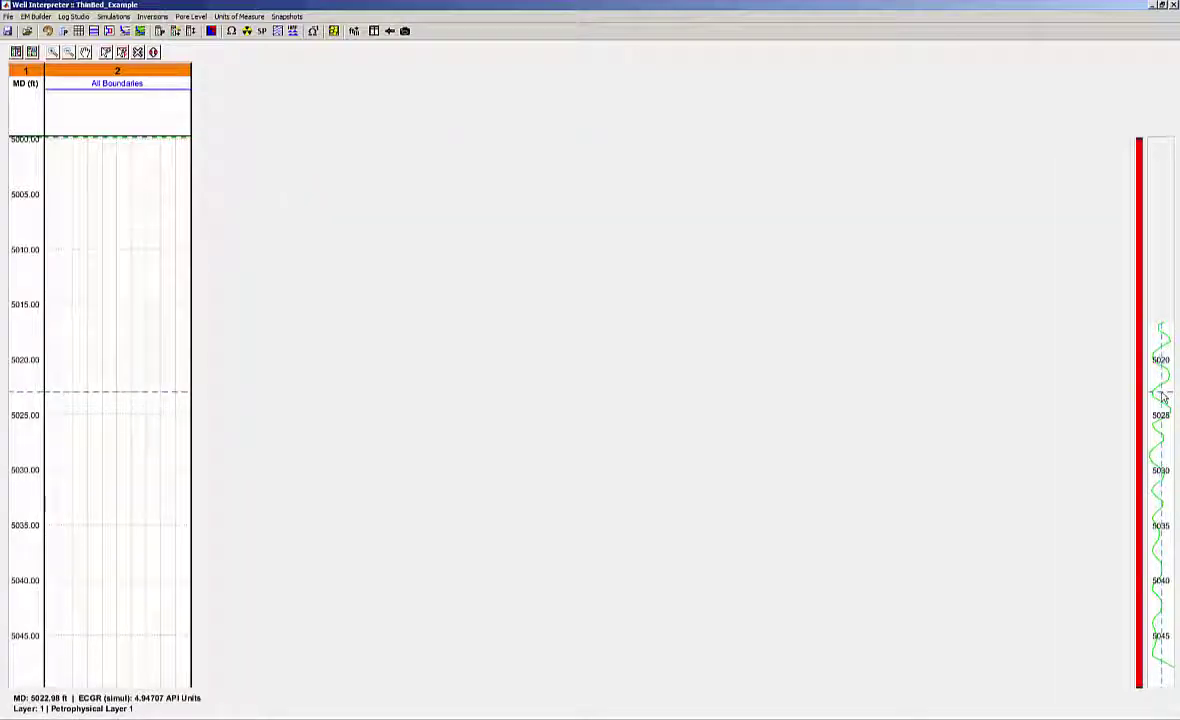
Set the modeling interval's top to 4950 ft and its bottom to 5100 ft
right_click(1163, 397)
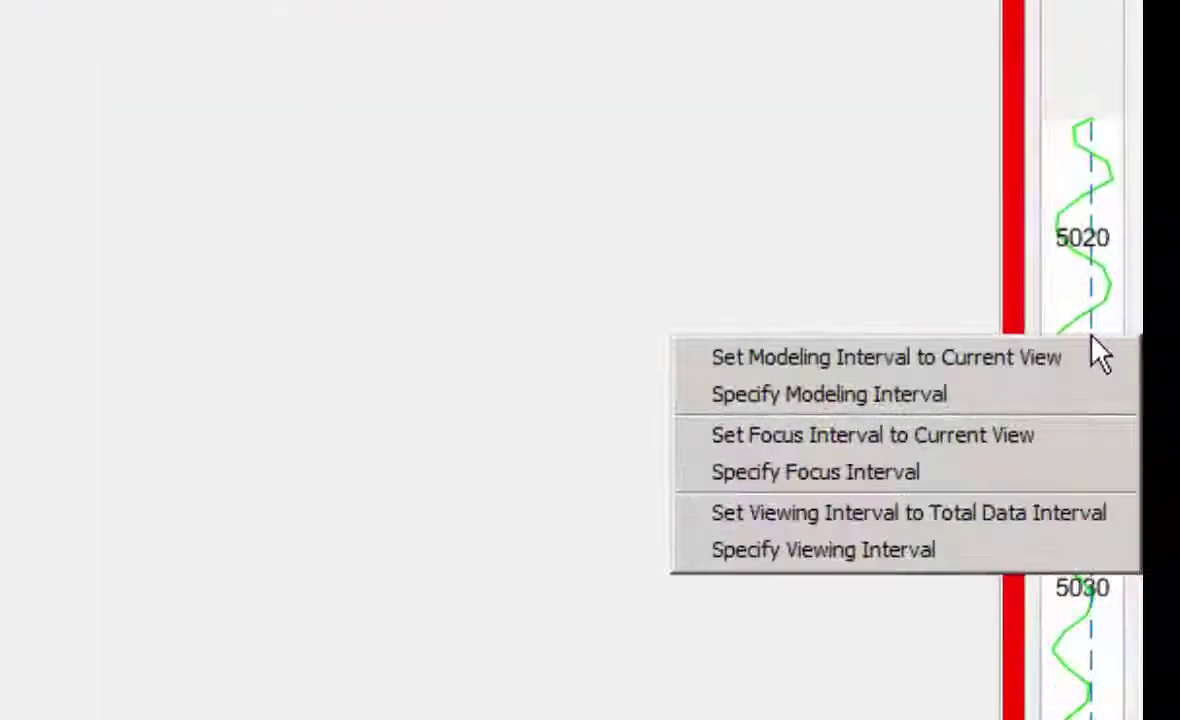
left_click(1005, 418)
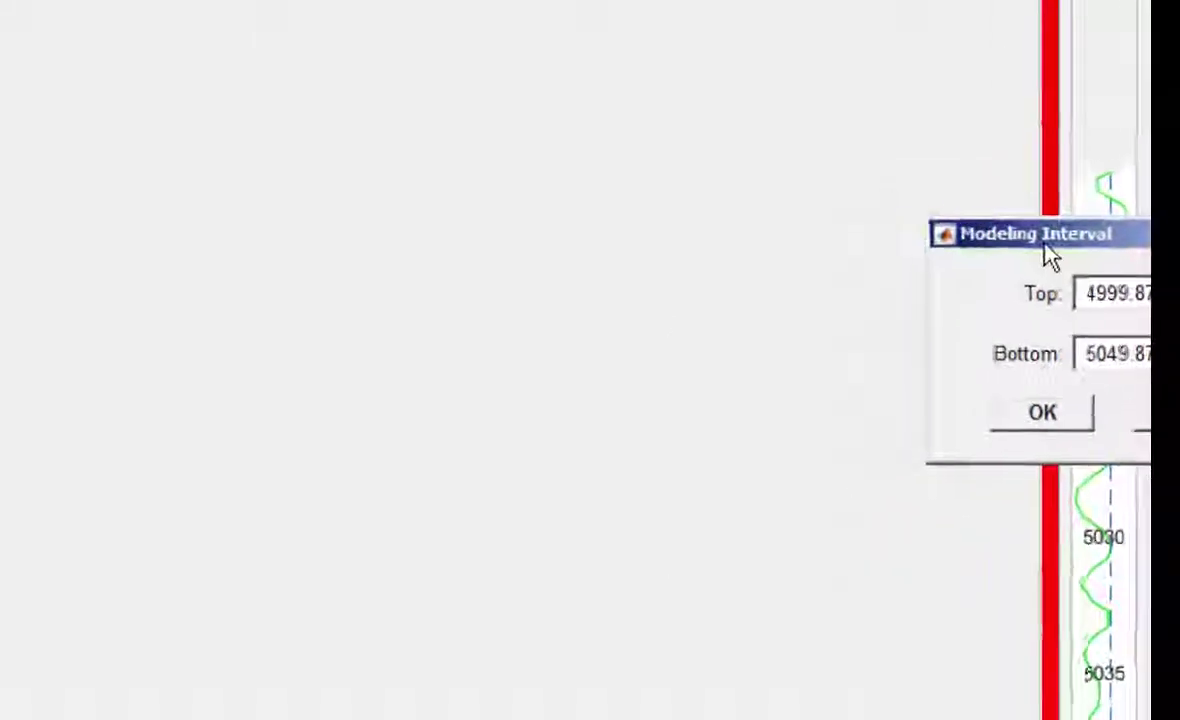
left_click_drag(1048, 253, 200, 318)
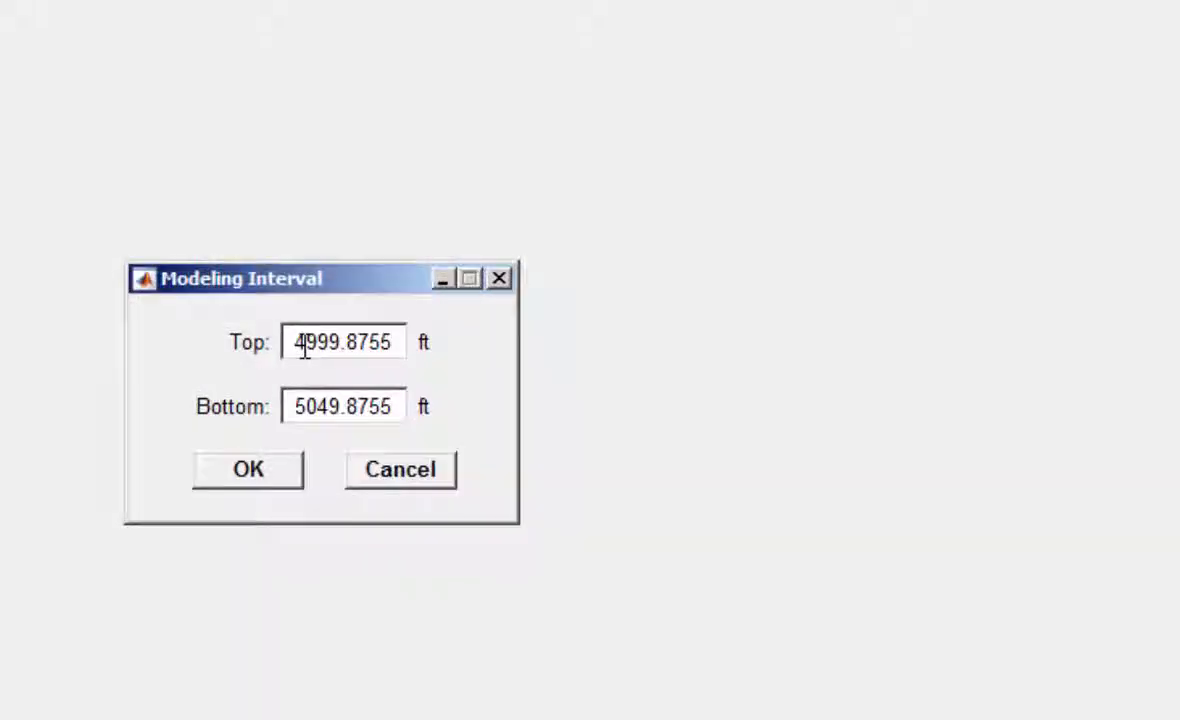
left_click_drag(298, 342, 395, 345)
type("4950")
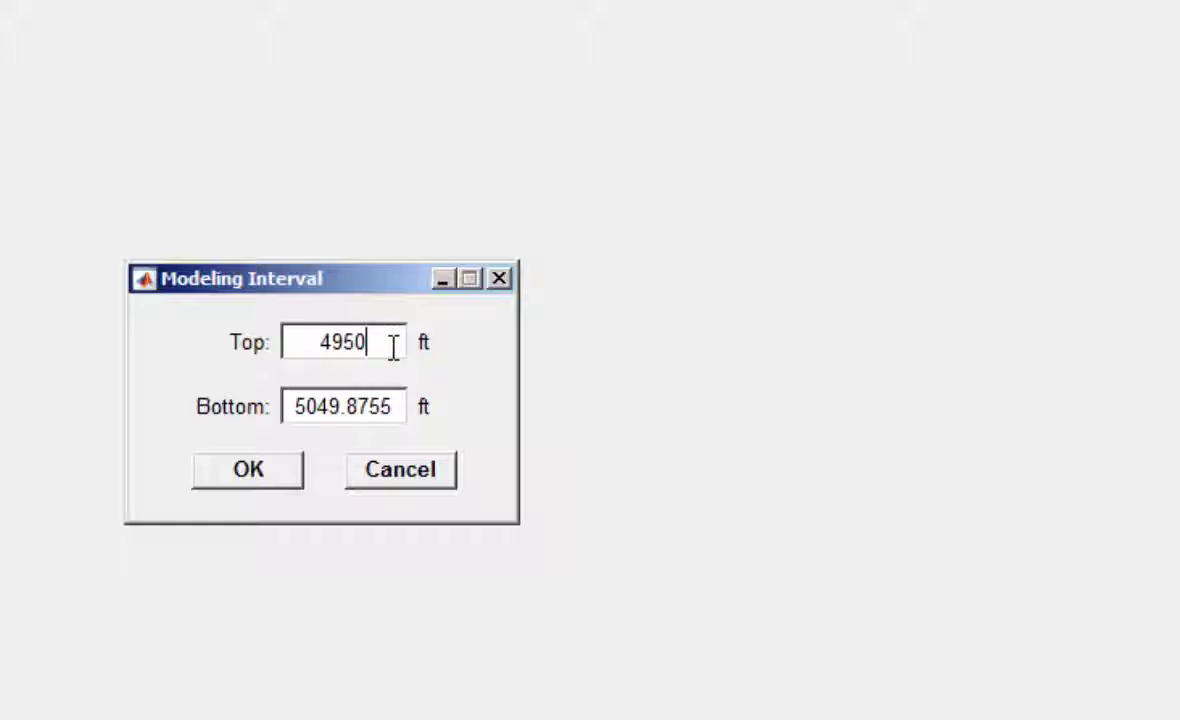
key("Tab")
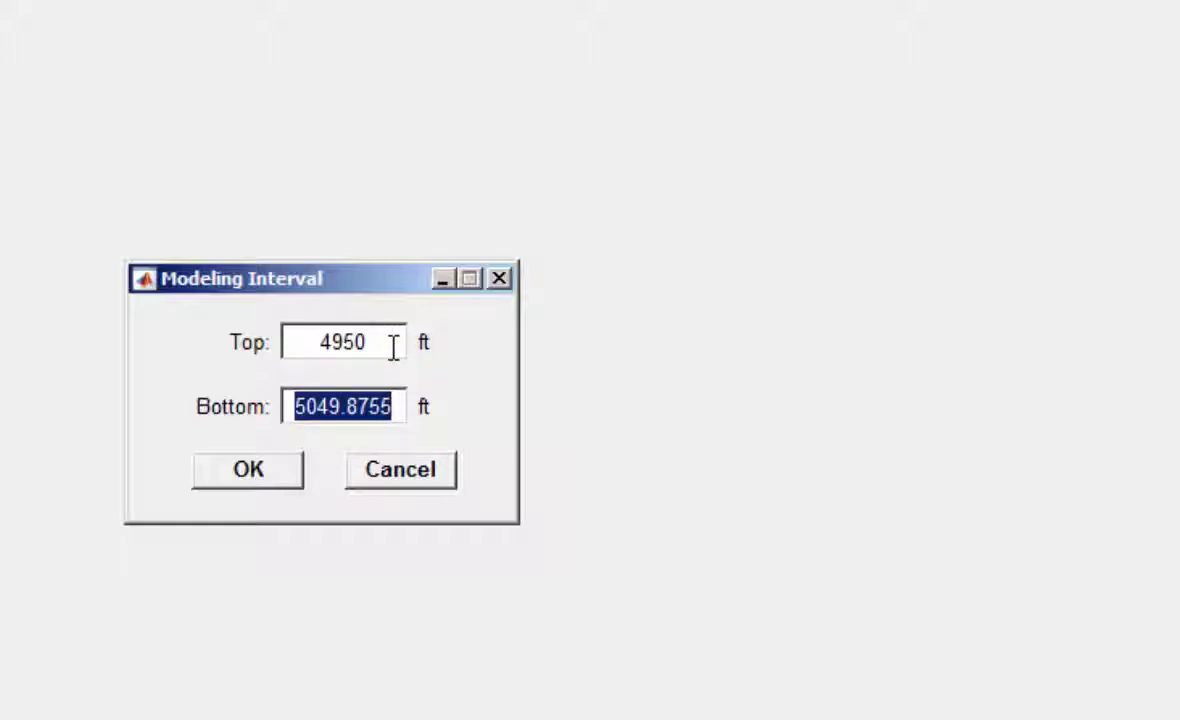
type("5100")
key("Tab")
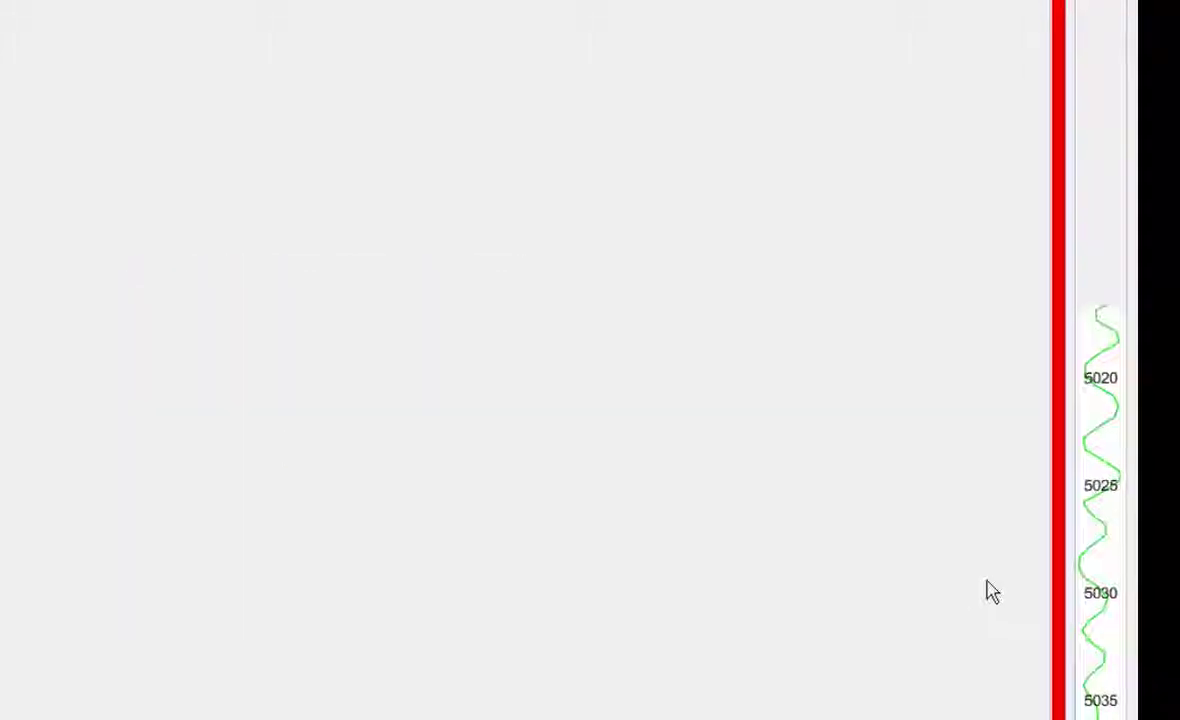
Set the focus interval's top to 4900 ft and its bottom to 5100 ft
left_click(1109, 512)
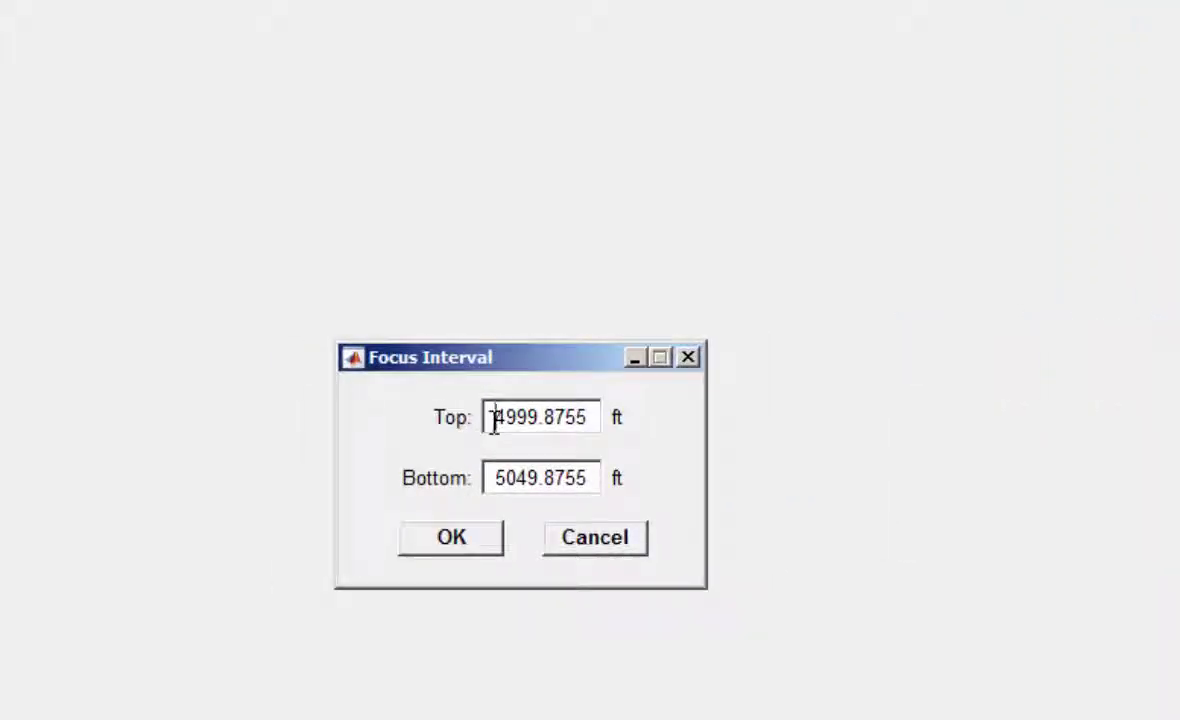
left_click_drag(497, 418, 592, 421)
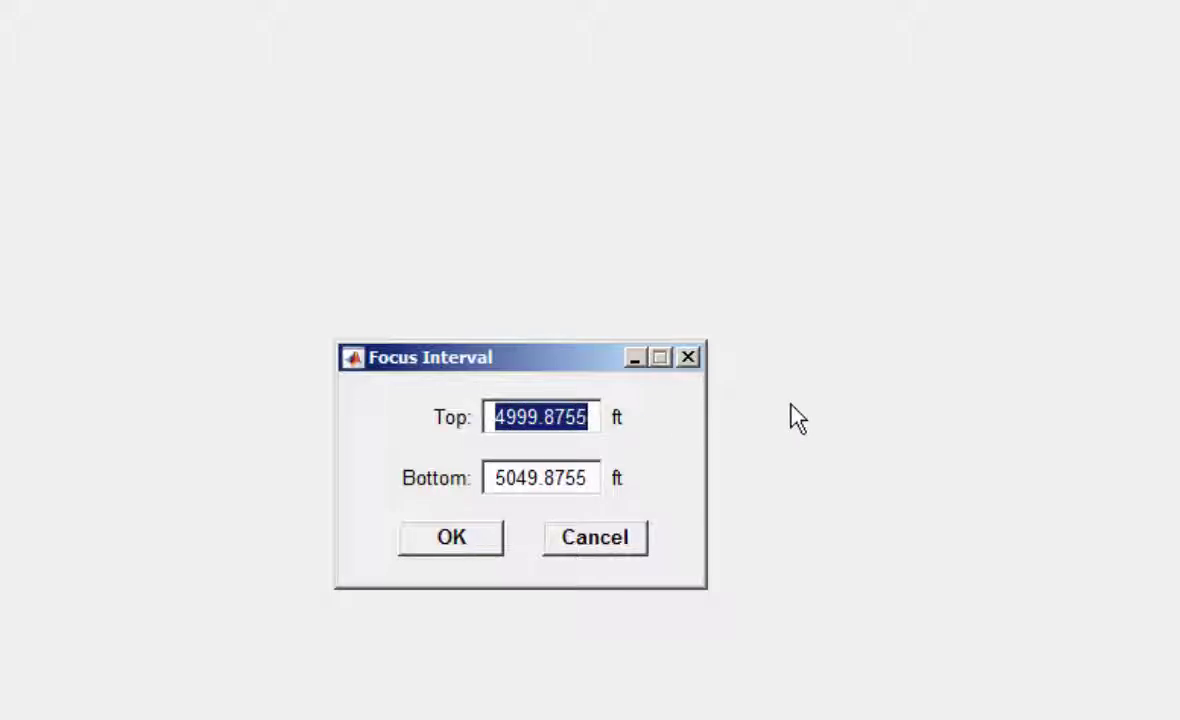
type("4900")
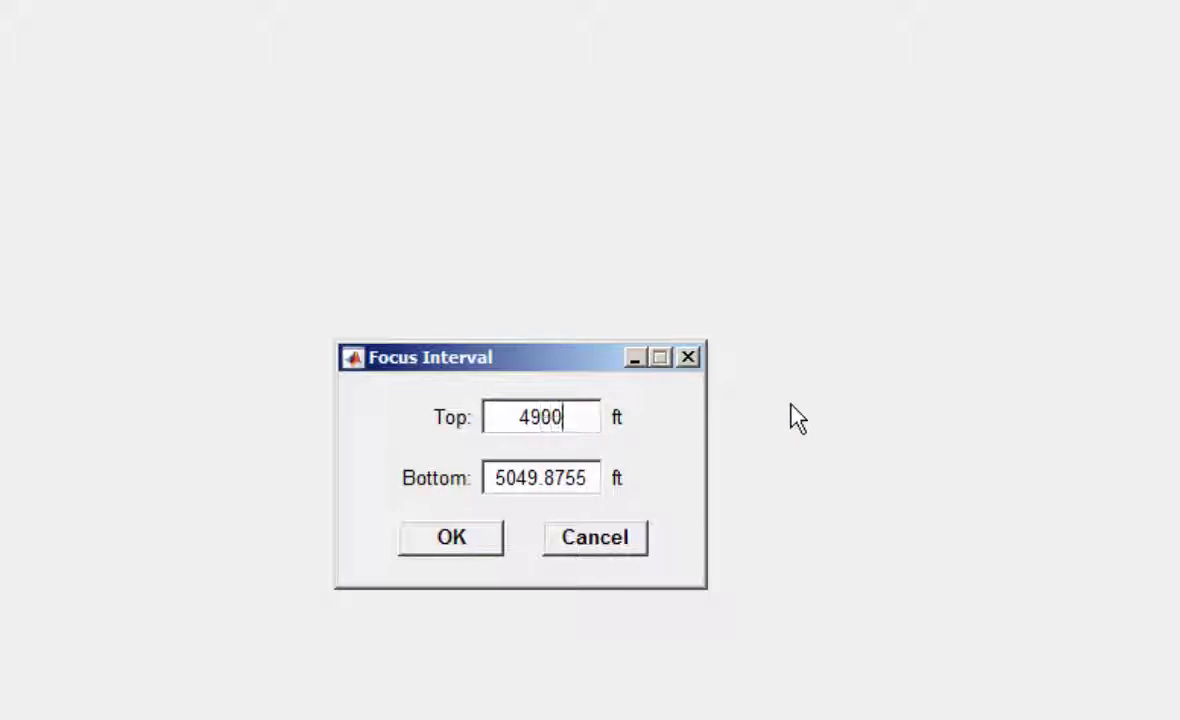
key("Tab")
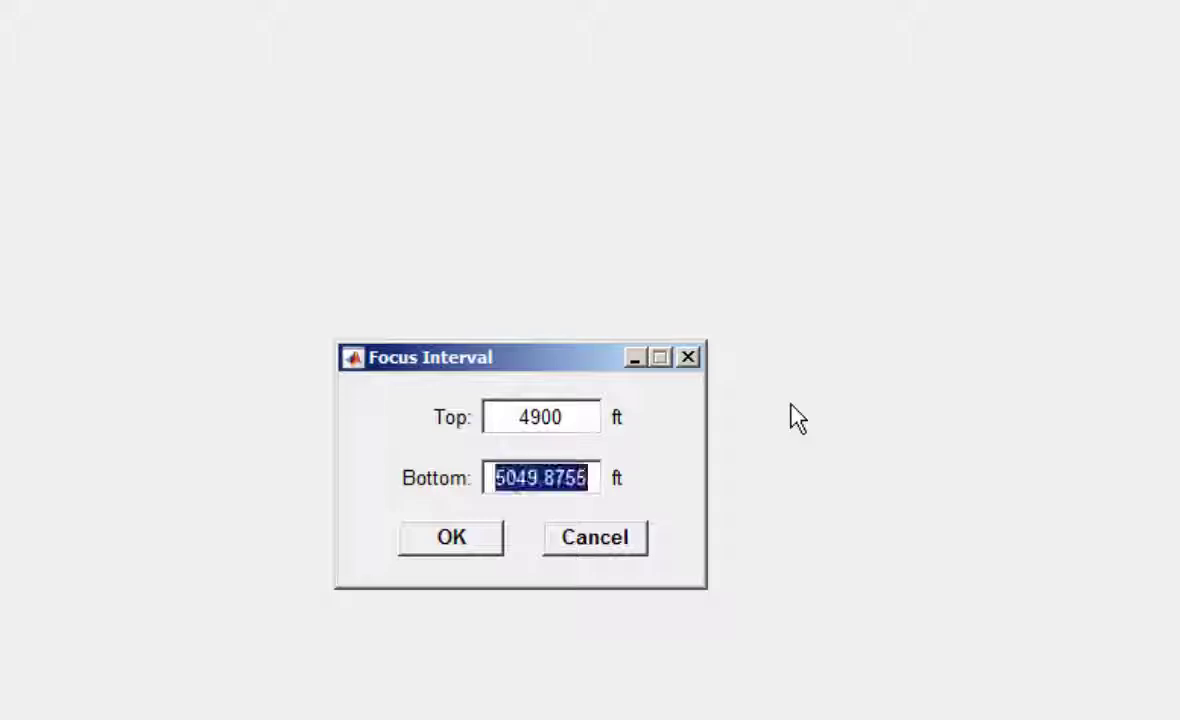
type("5100")
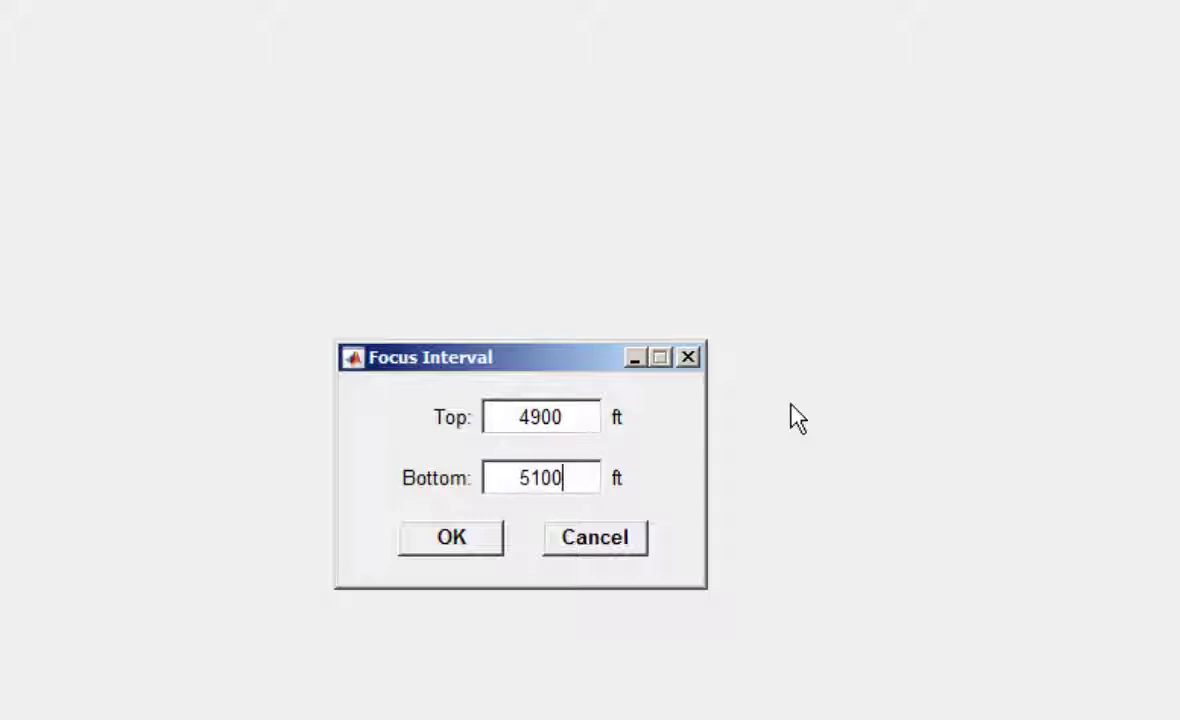
key("Return")
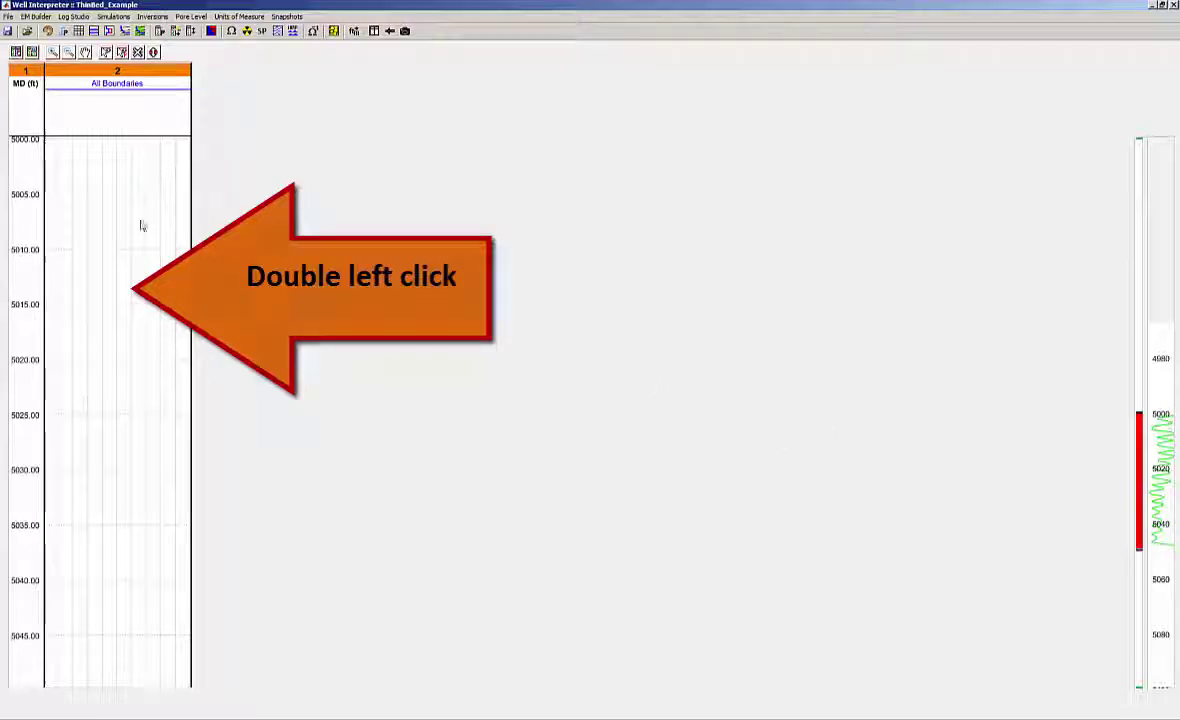
Add a LAS / Core log plot to track 2 showing the ECGR (simul) curve from Carbonate-ThinBed.las
double_click(76, 186)
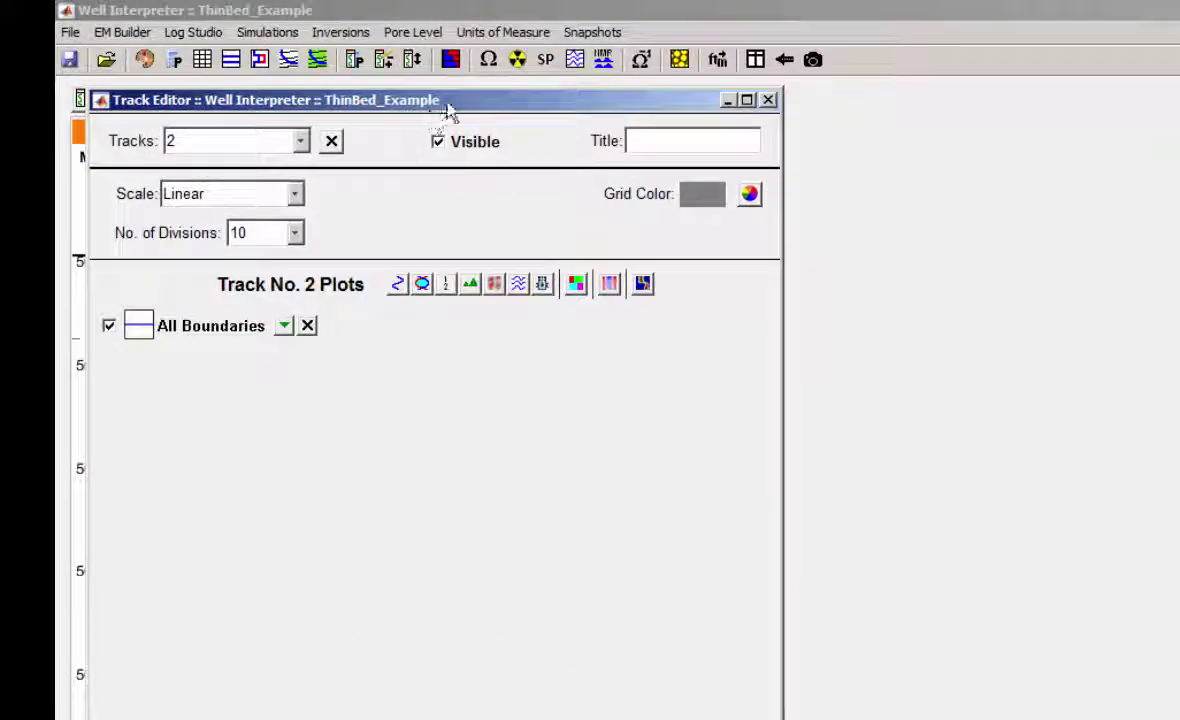
left_click_drag(449, 113, 1179, 244)
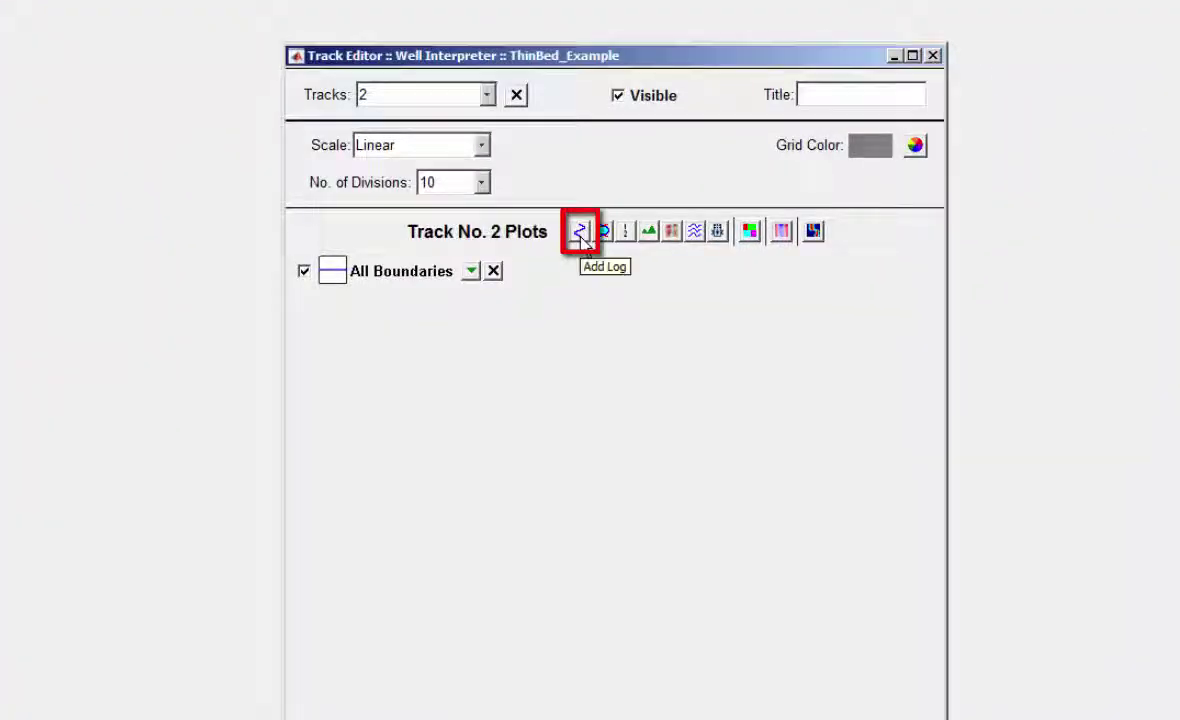
left_click(580, 236)
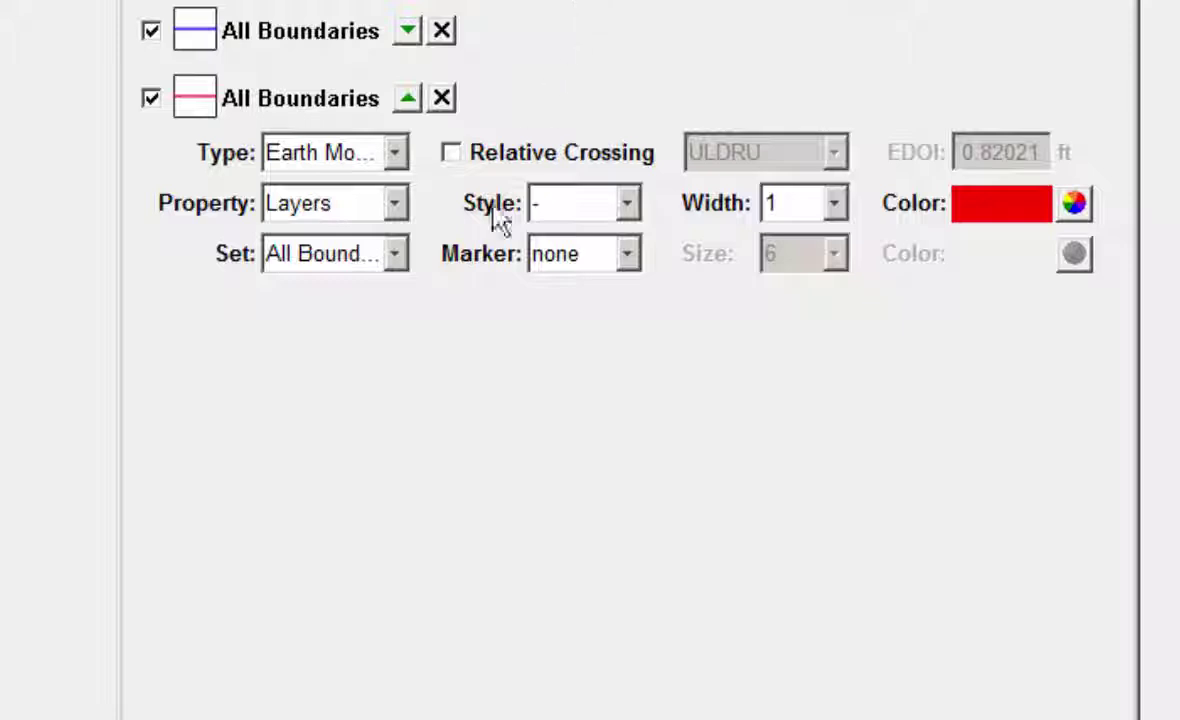
left_click(400, 152)
left_click(405, 196)
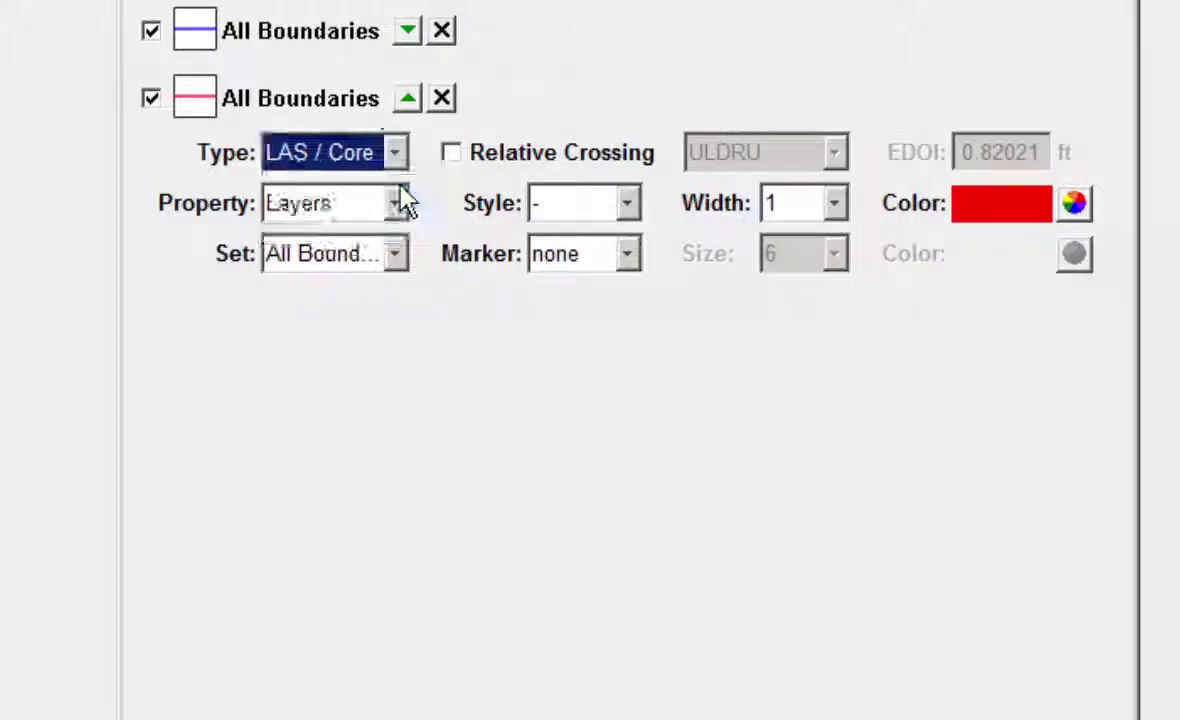
left_click(403, 215)
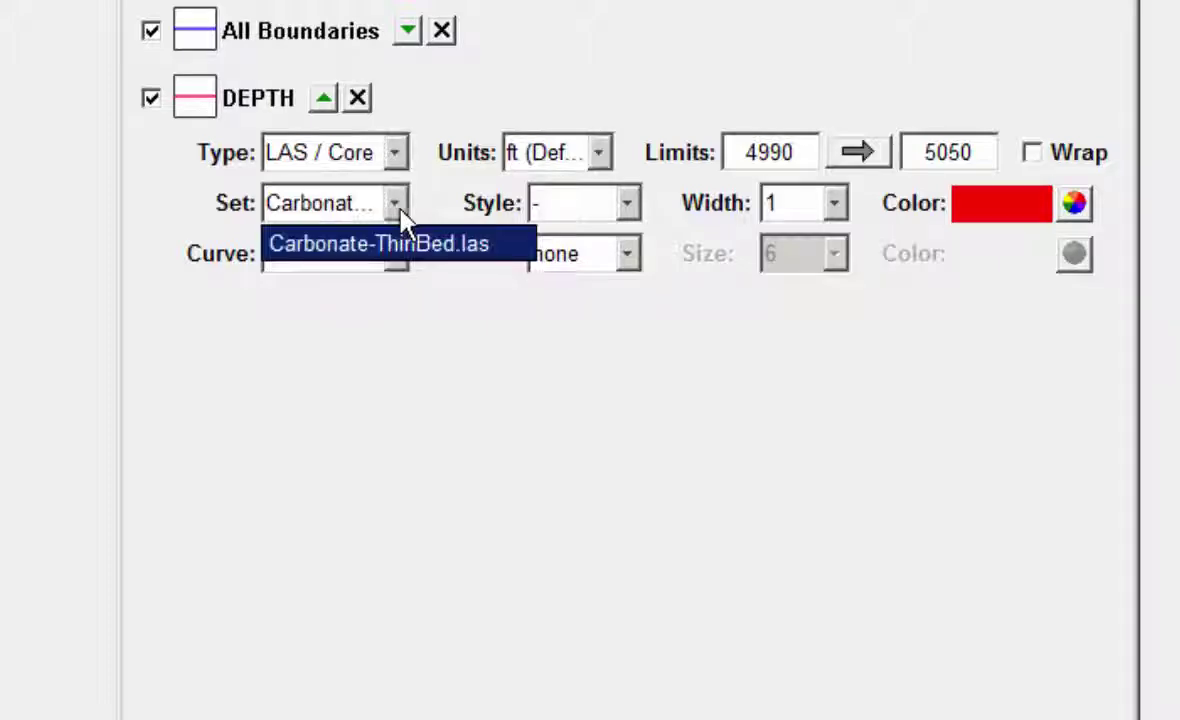
left_click(385, 252)
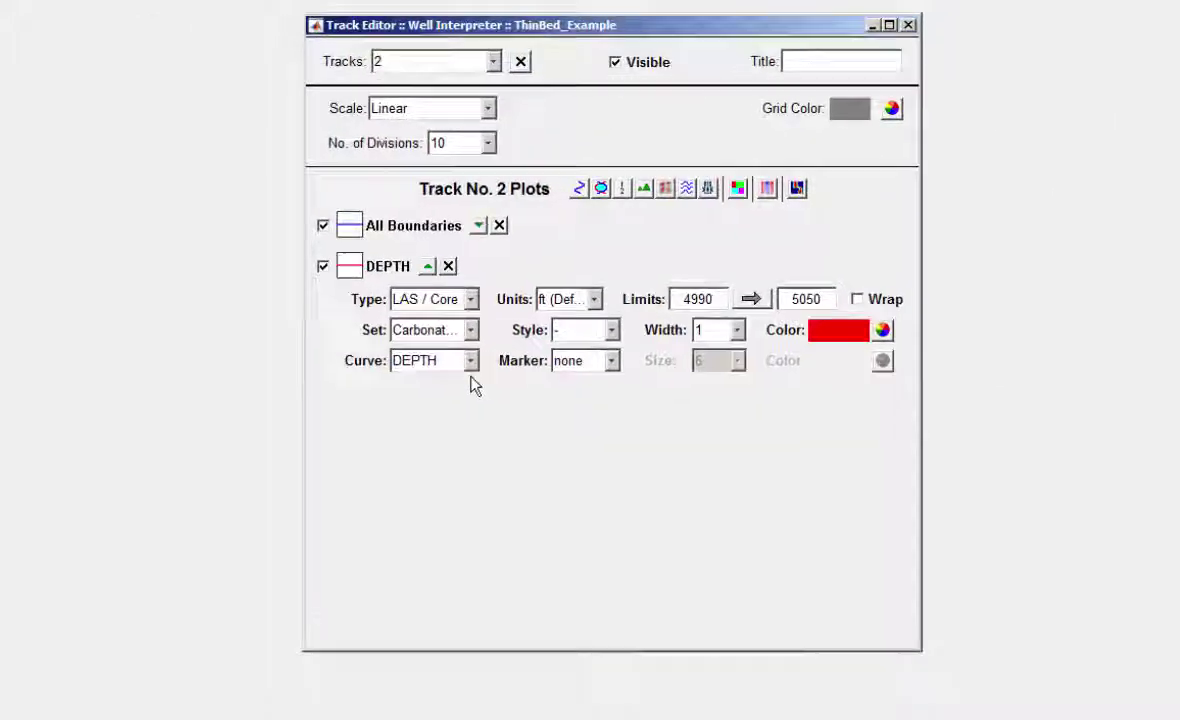
left_click(470, 360)
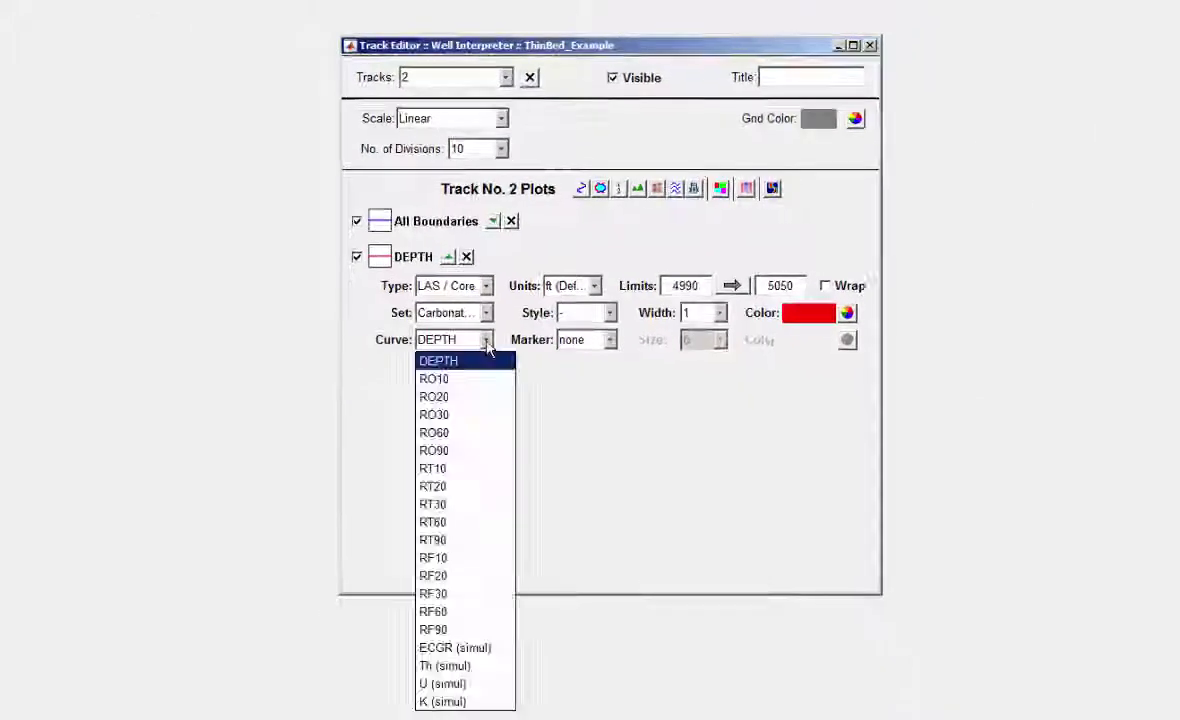
left_click(461, 651)
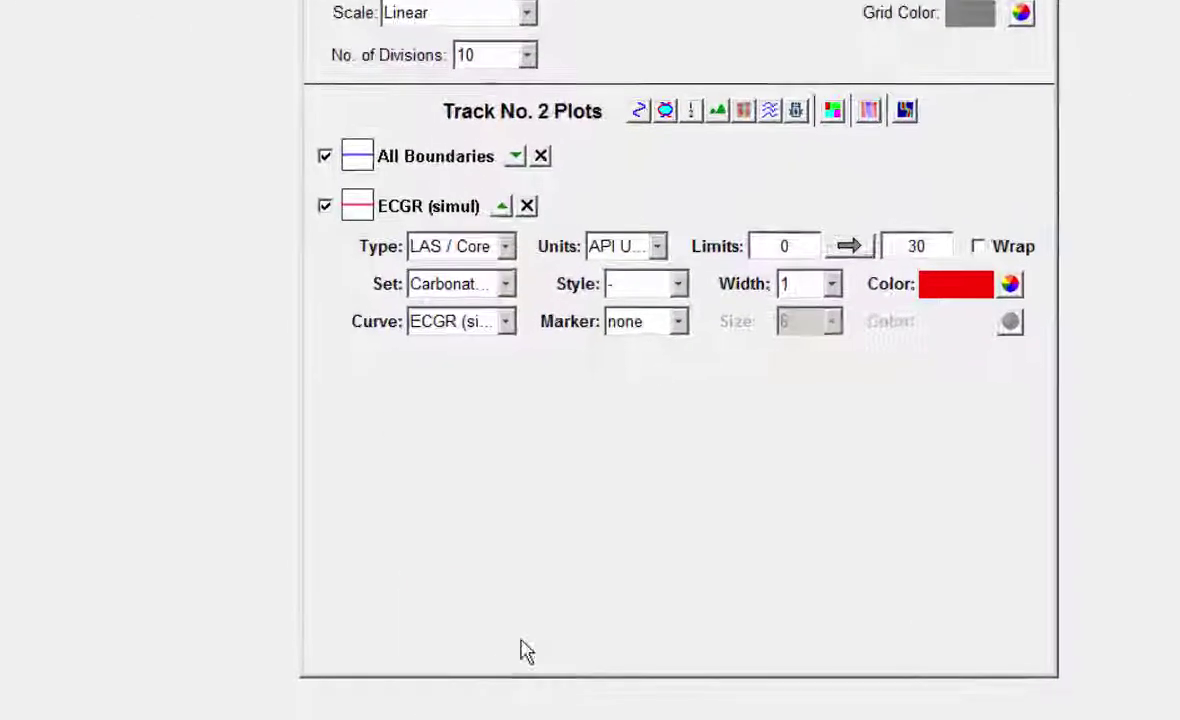
Format track 2 with 20 divisions and a dark green ECGR (simul) curve with an upper limit of 50
double_click(930, 246)
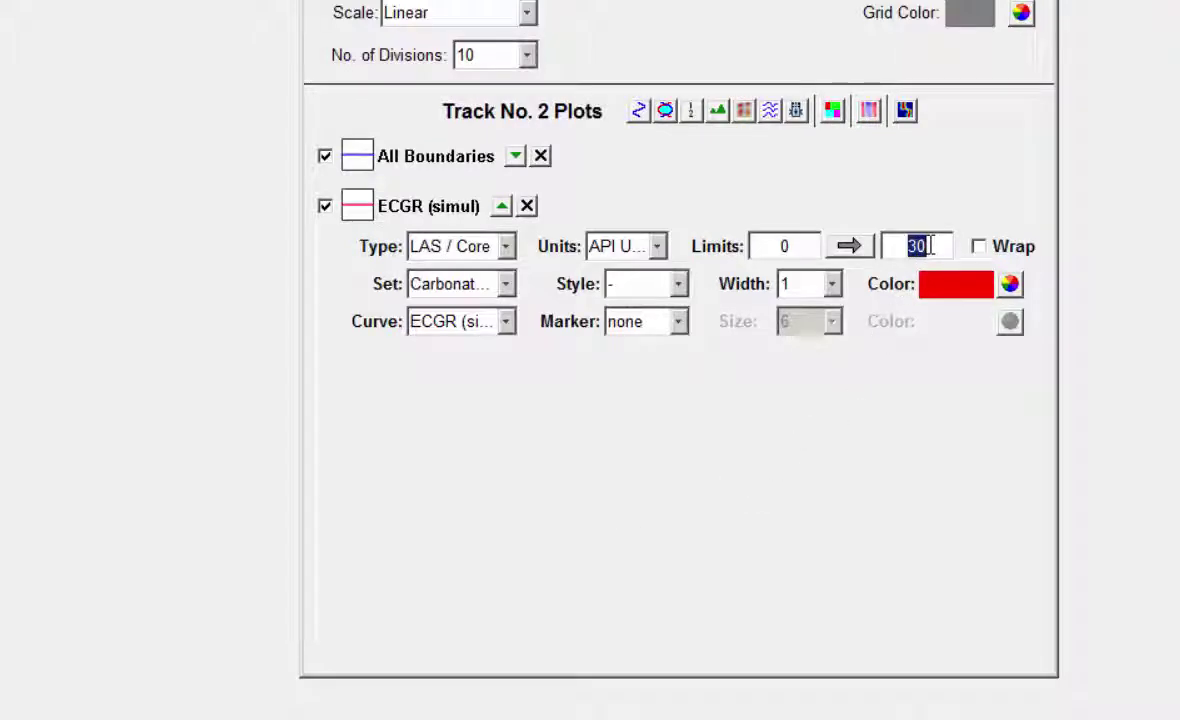
type("5")
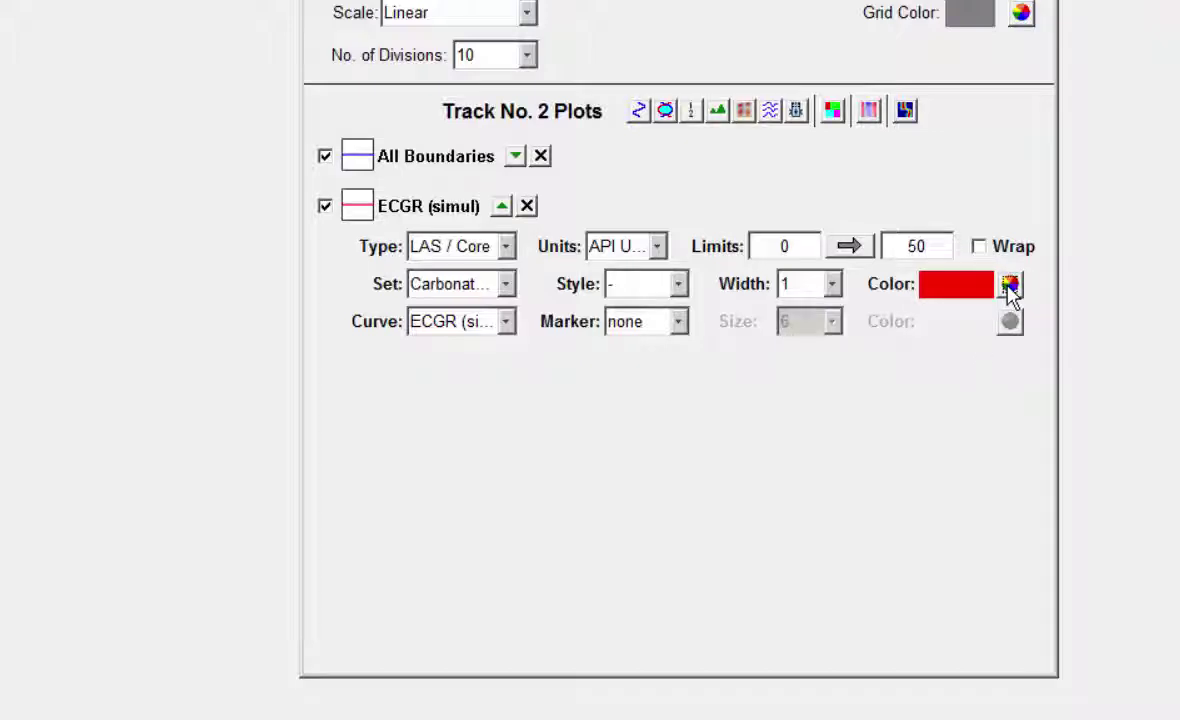
left_click(1010, 287)
left_click(766, 177)
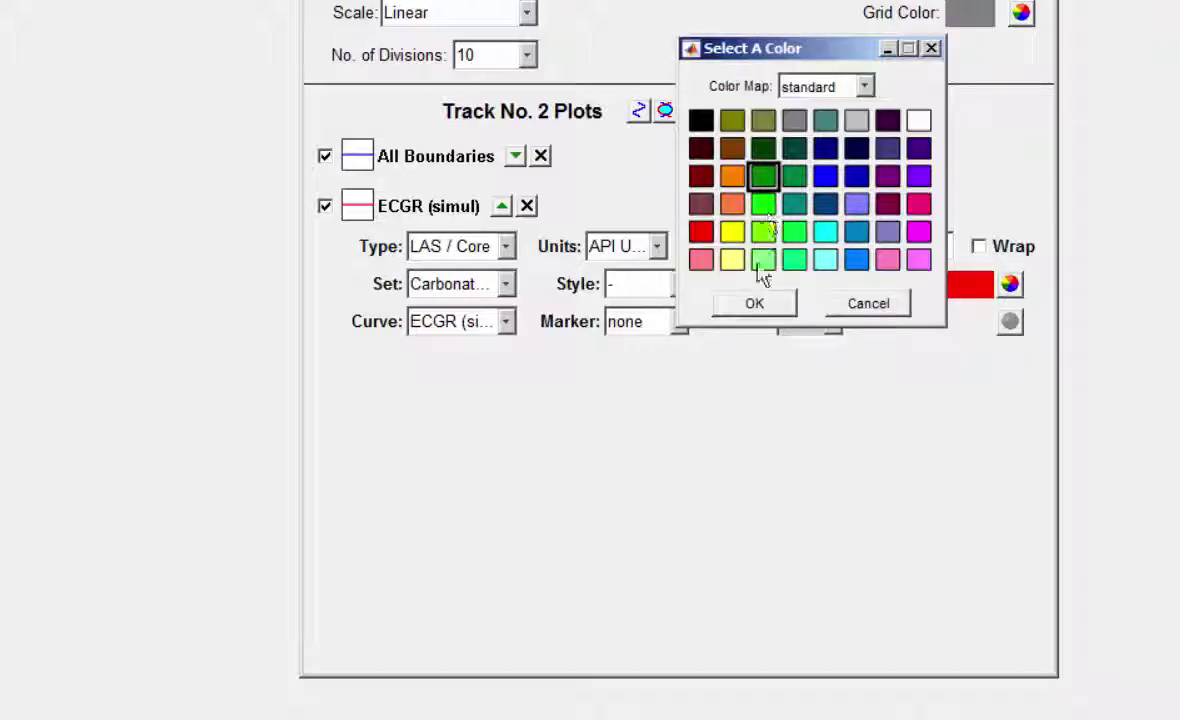
left_click(756, 306)
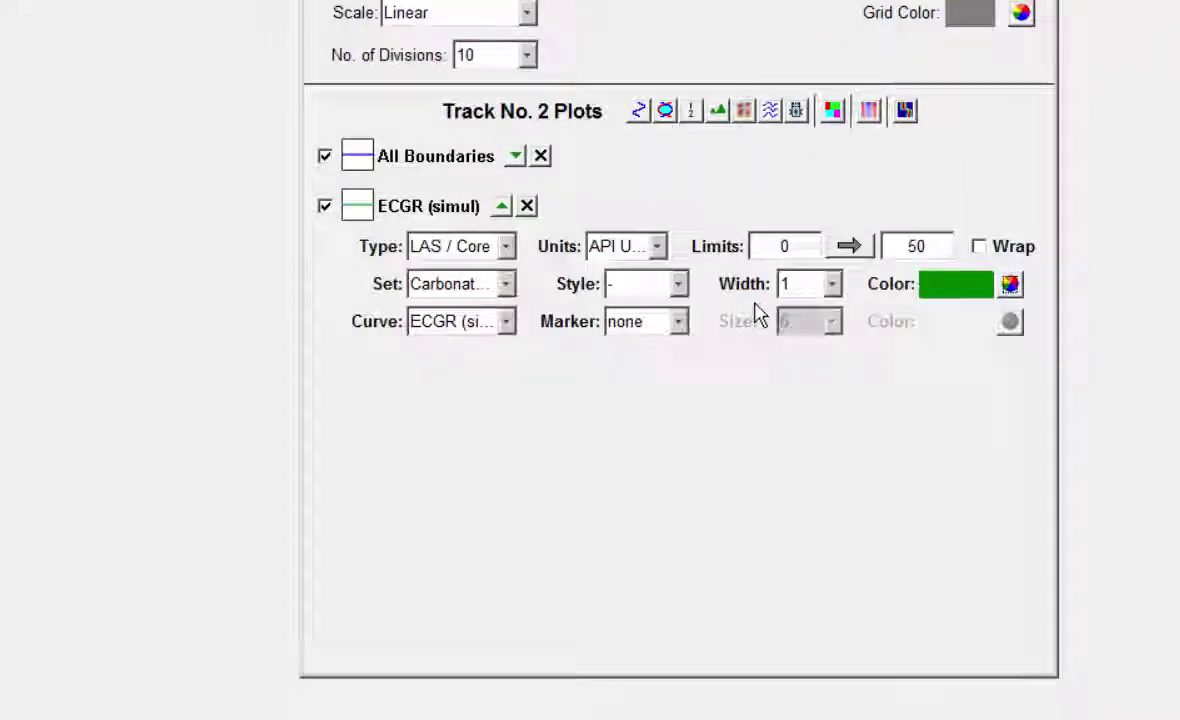
left_click(528, 55)
left_click(490, 118)
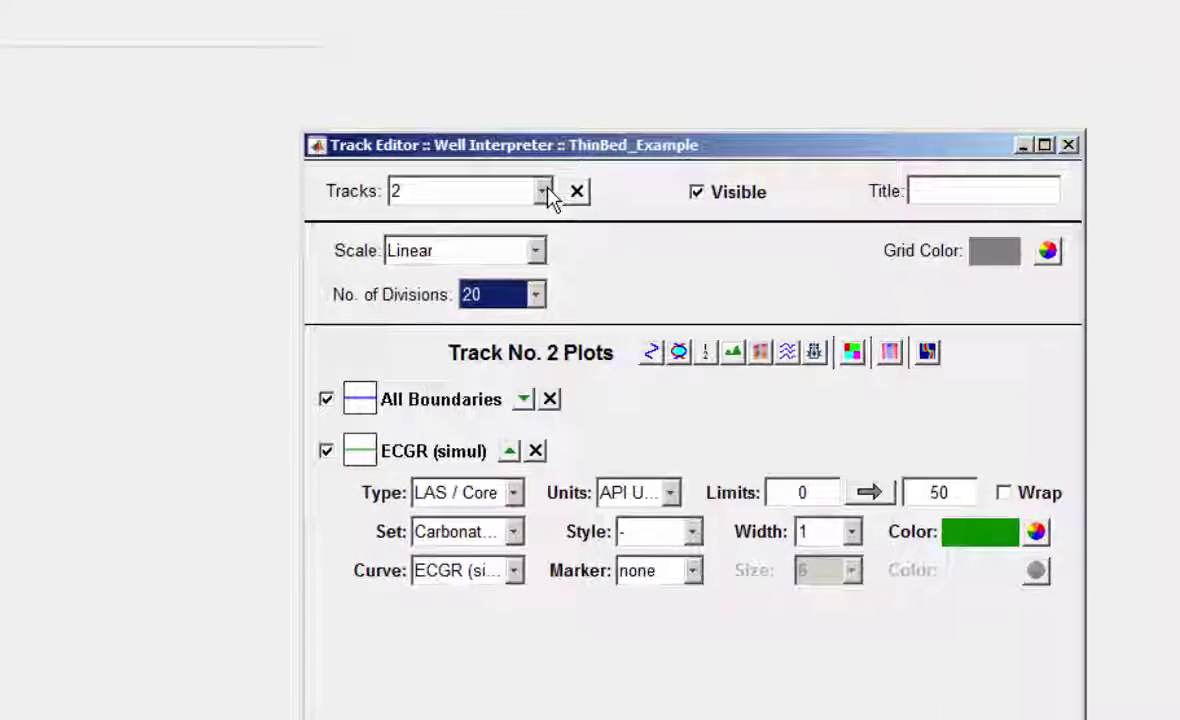
Create a new track 3 containing one log plot and set its scale to logarithmic
left_click(543, 191)
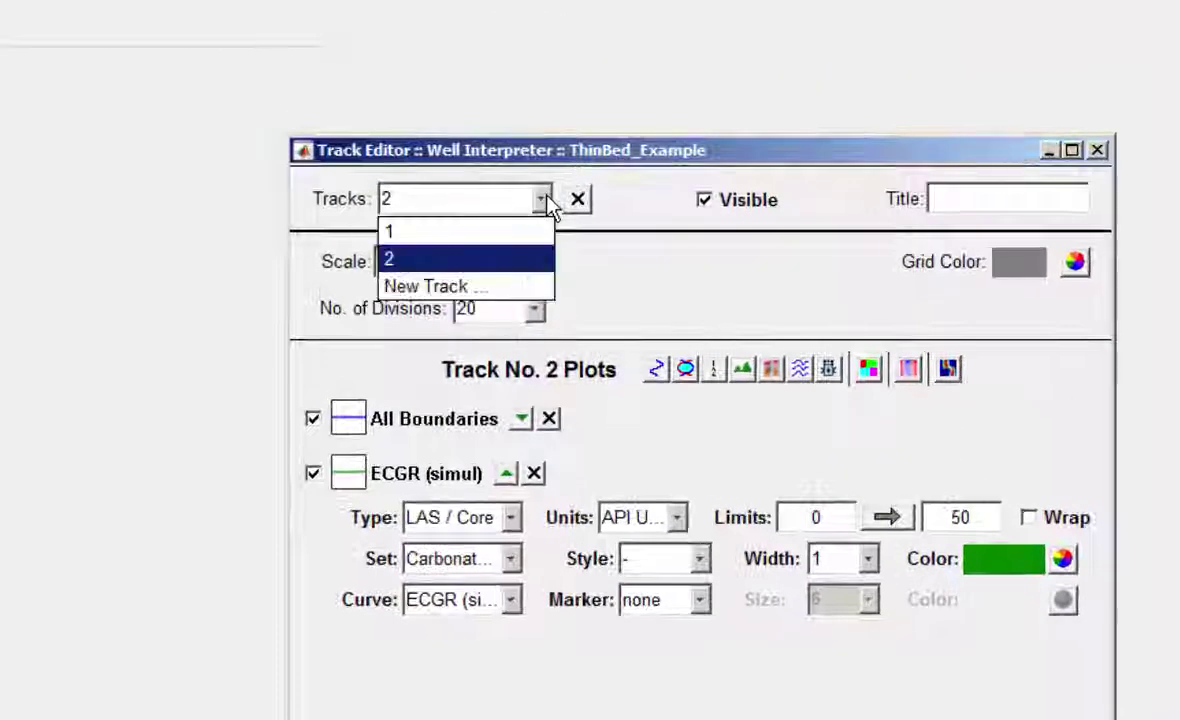
left_click(530, 283)
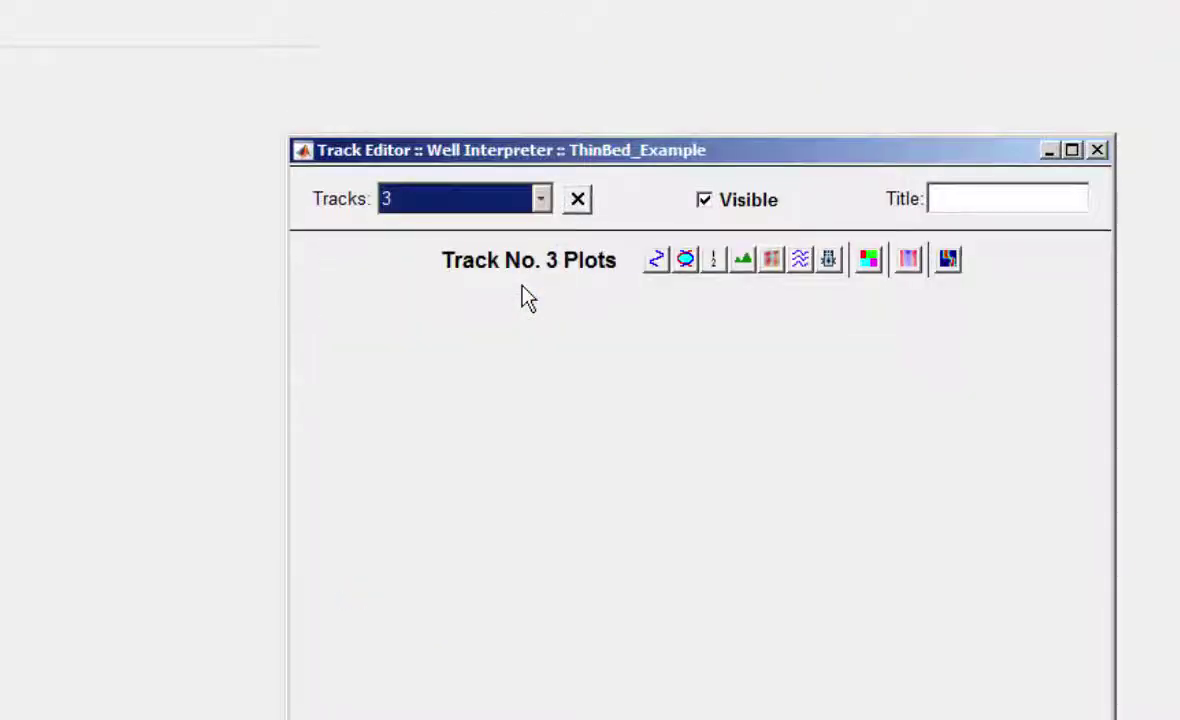
left_click(656, 262)
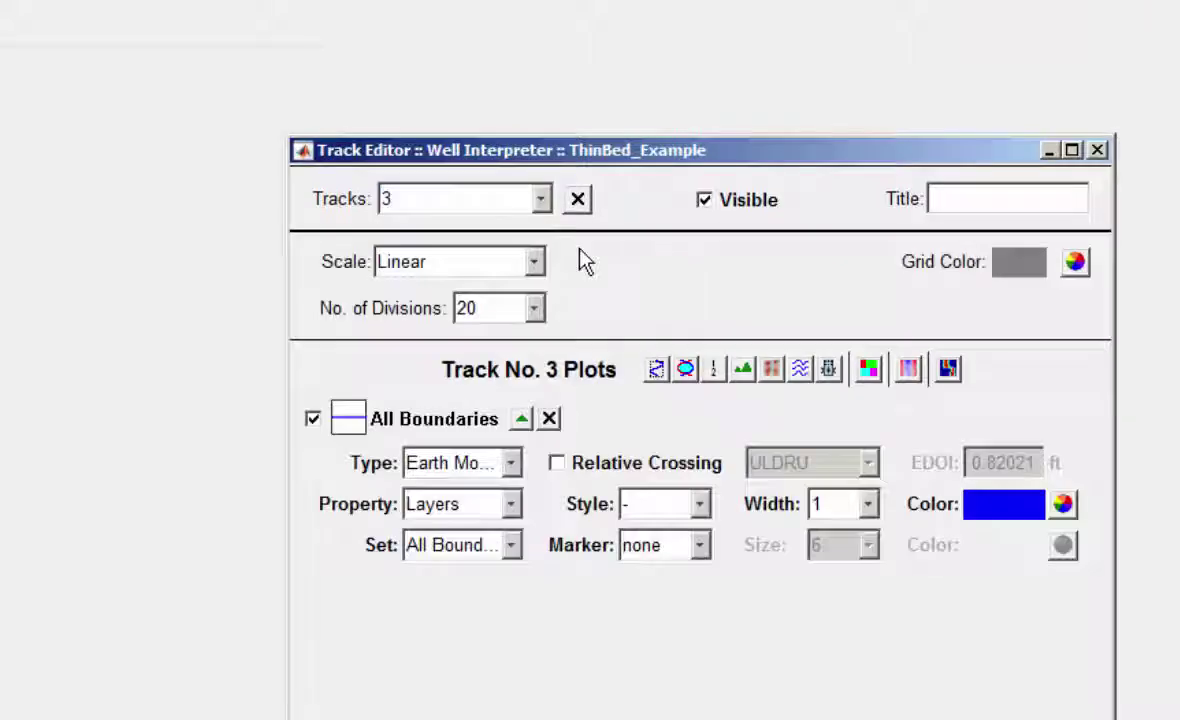
left_click(534, 262)
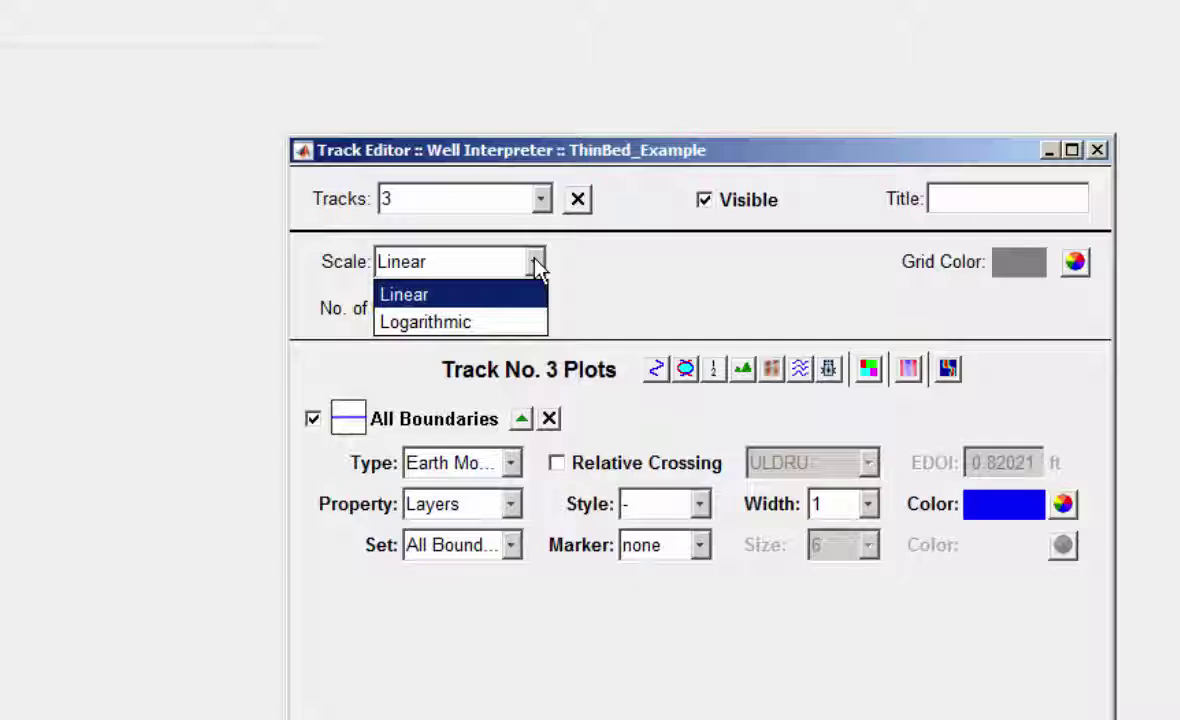
left_click(514, 320)
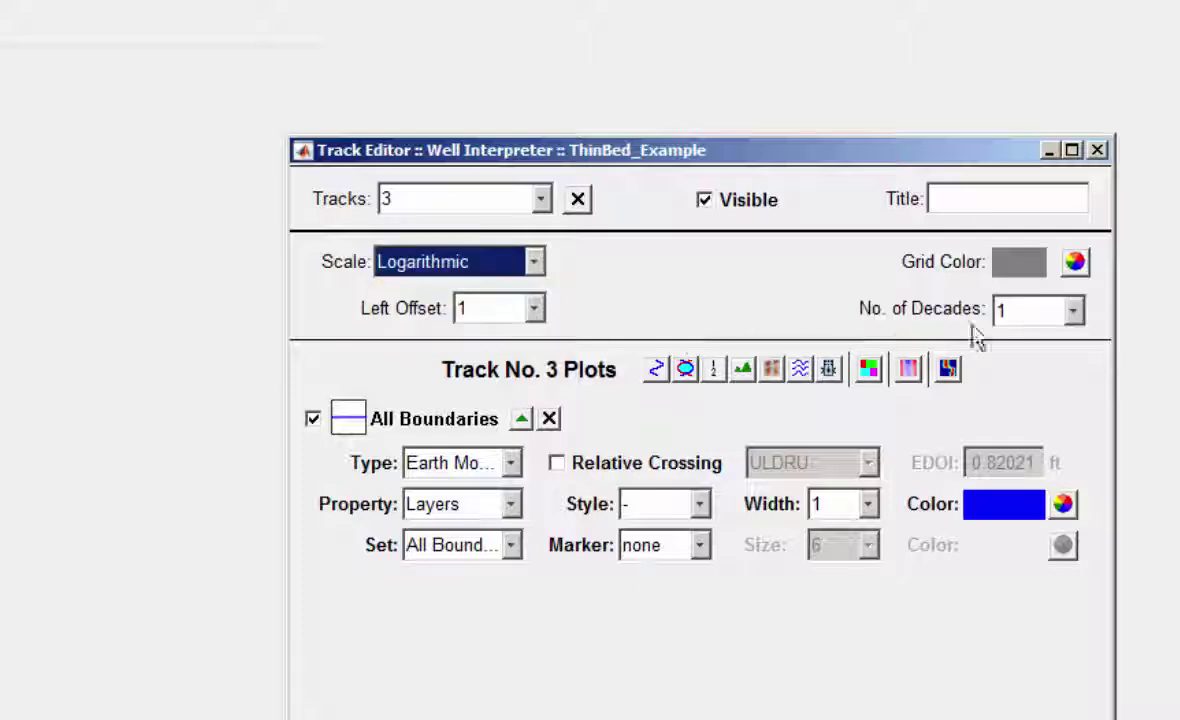
Set track 3 to 3 decades and add a LAS / Core log plot showing the RT90 curve from Carbonate-ThinBed.las
left_click(1073, 311)
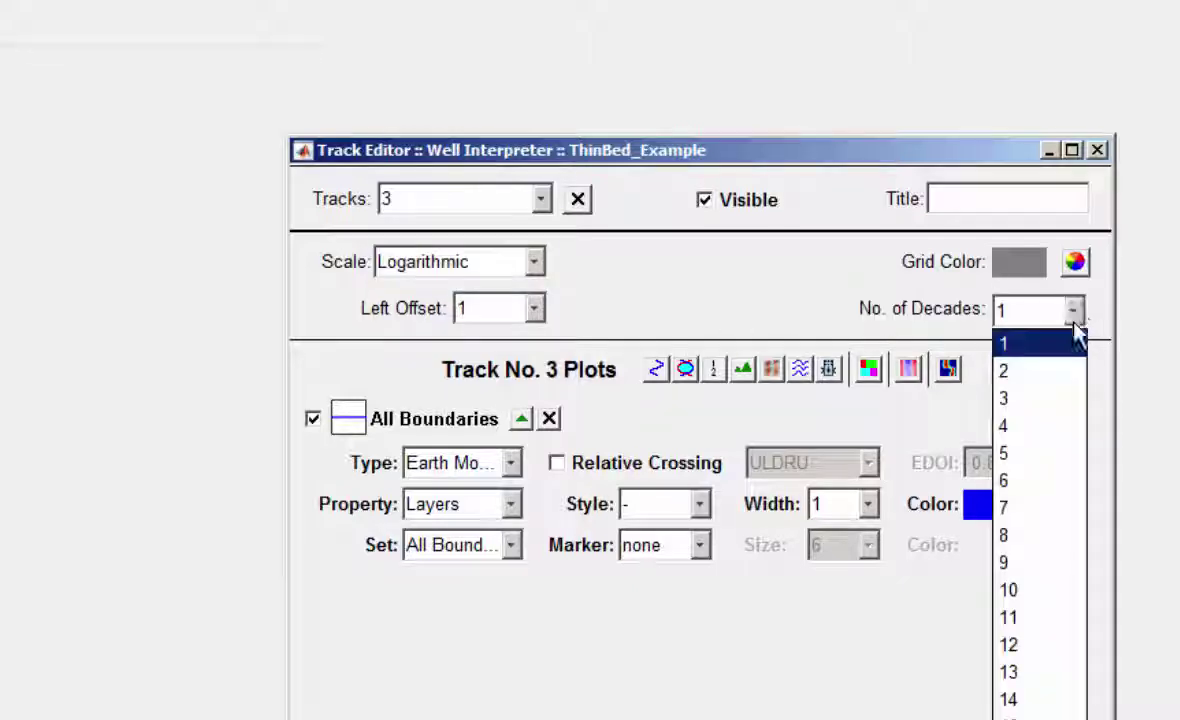
left_click(1048, 404)
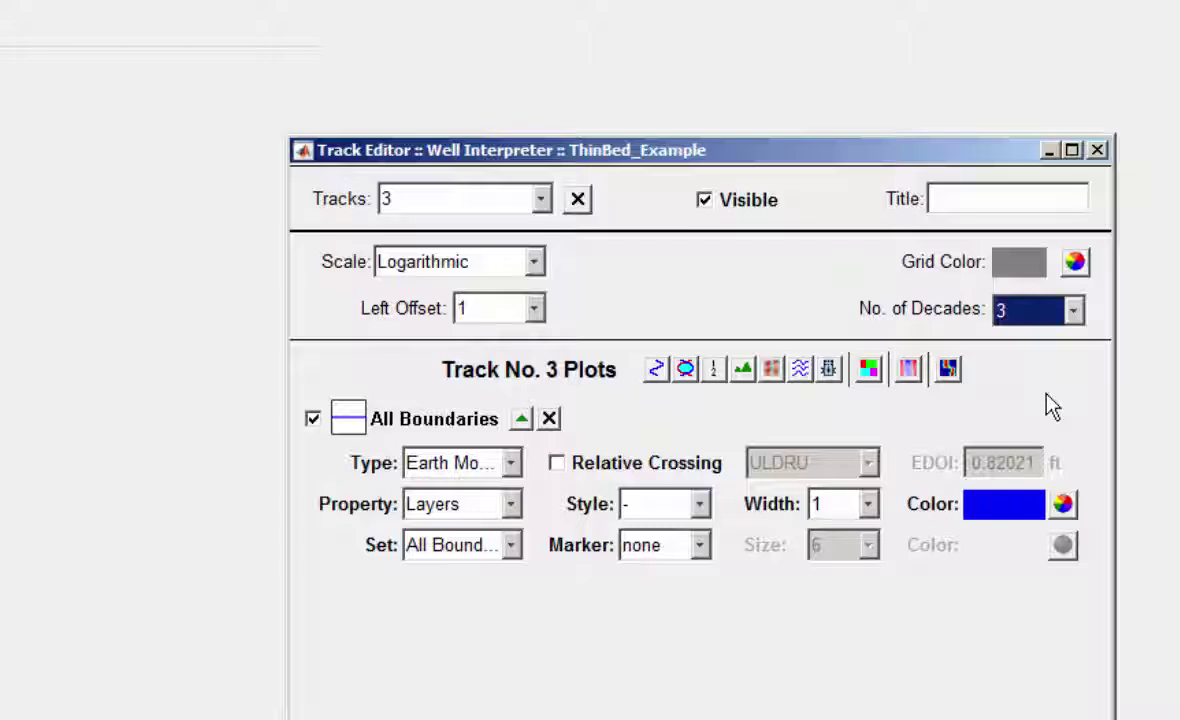
left_click(654, 368)
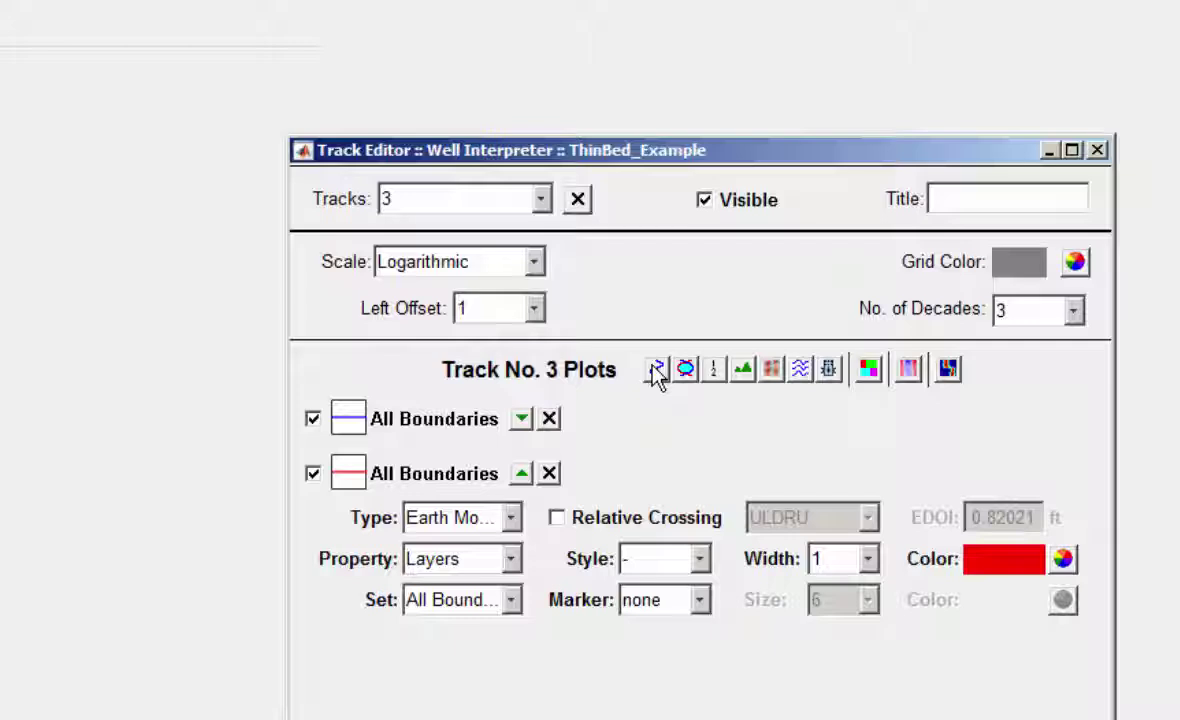
left_click(512, 518)
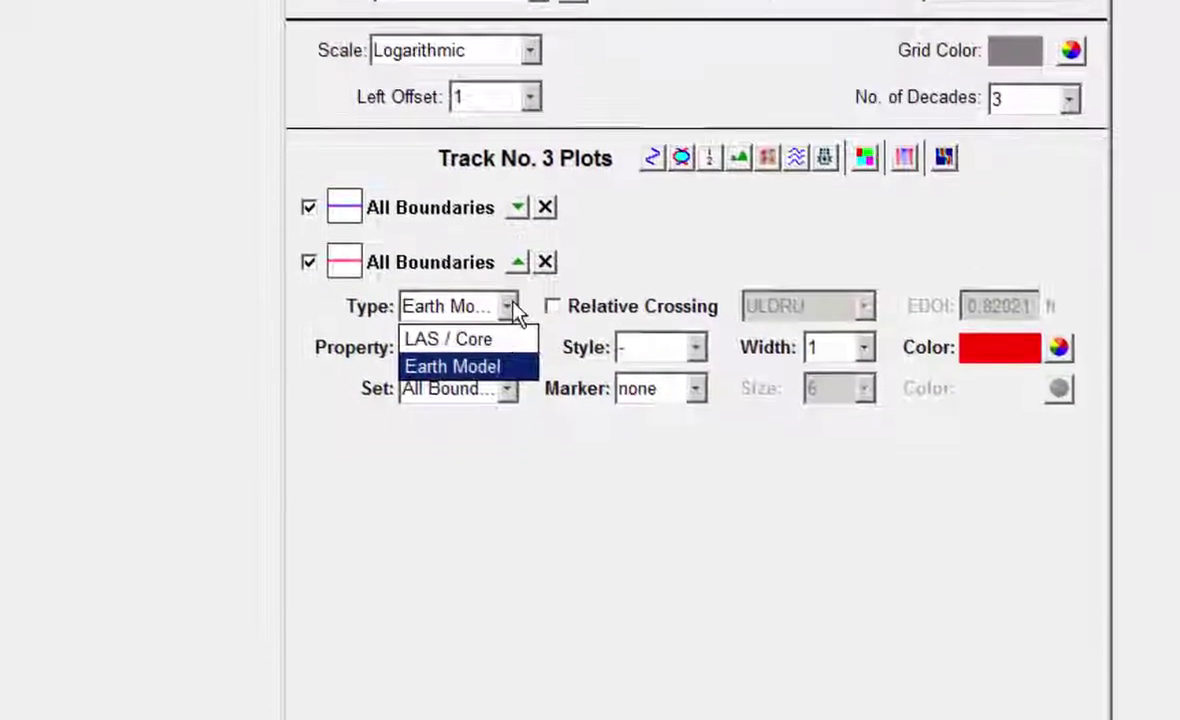
left_click(495, 340)
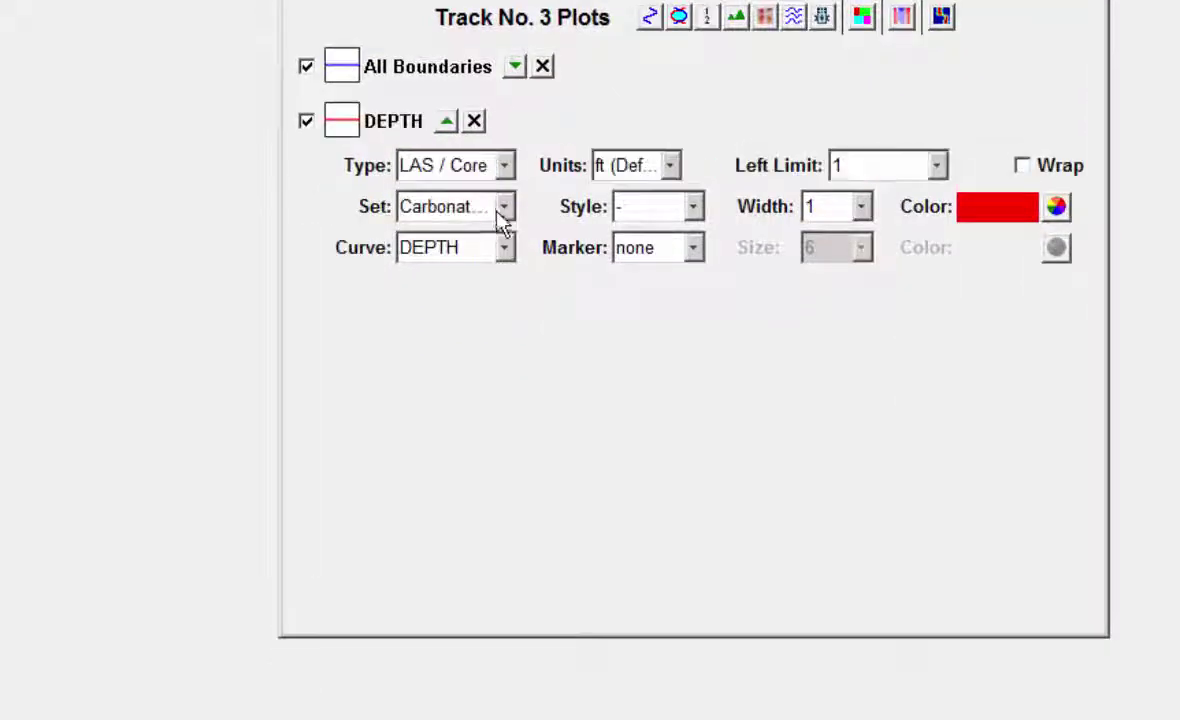
left_click(507, 250)
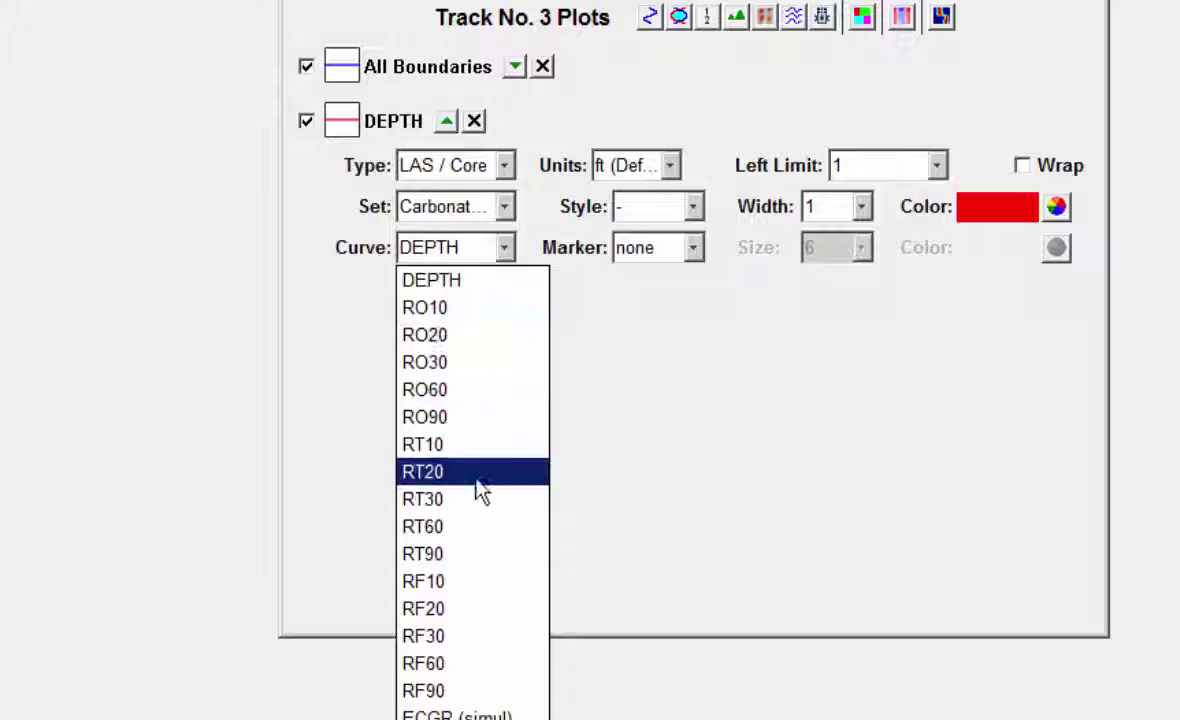
left_click(481, 555)
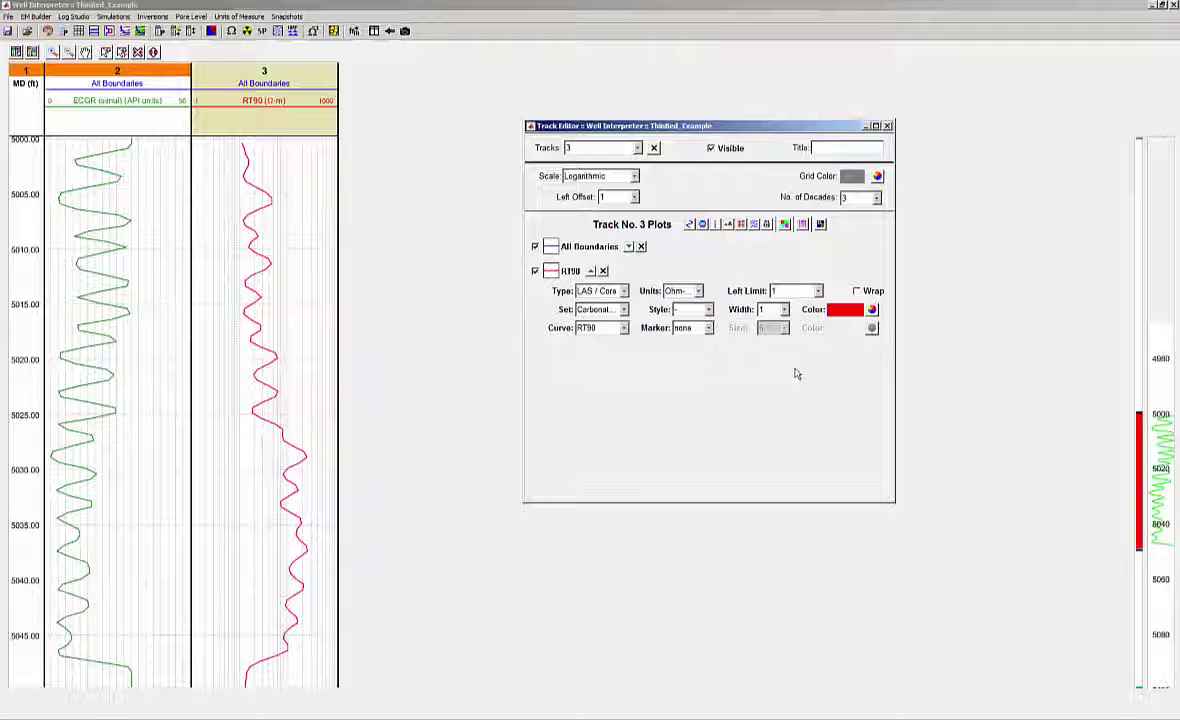
left_click(887, 126)
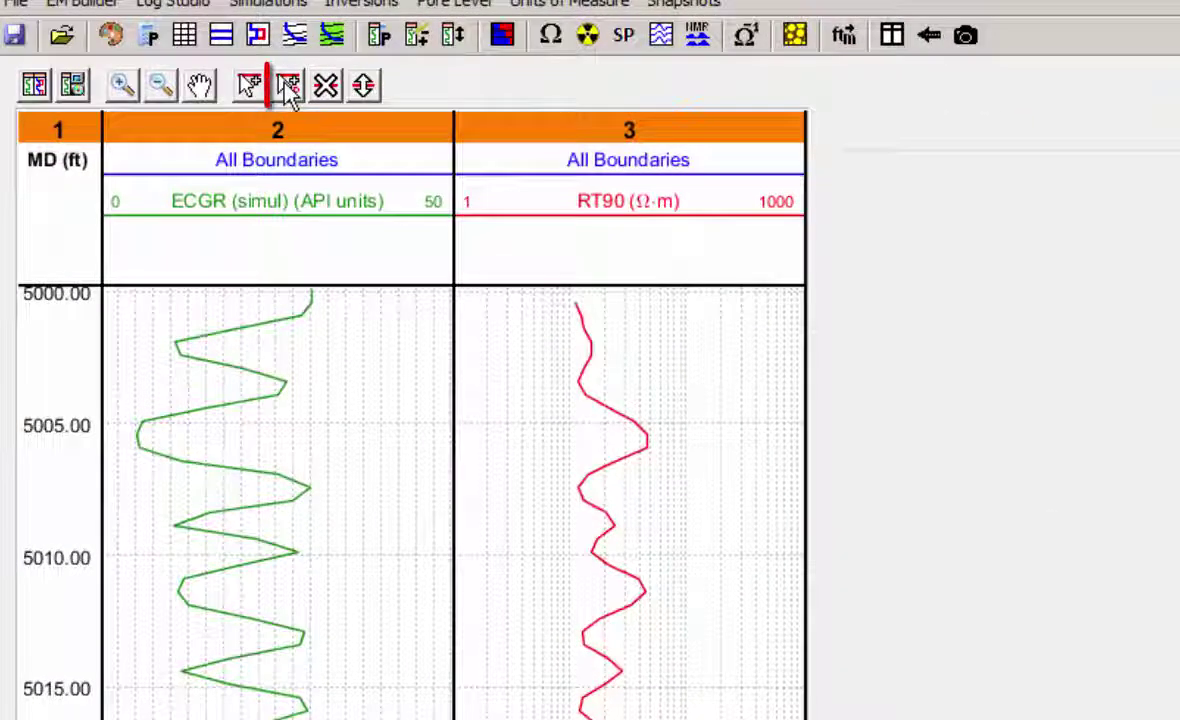
Manually add four petrophysical boundaries at the ECGR curve's inflection points between about 5001 and 5006 ft
left_click(287, 88)
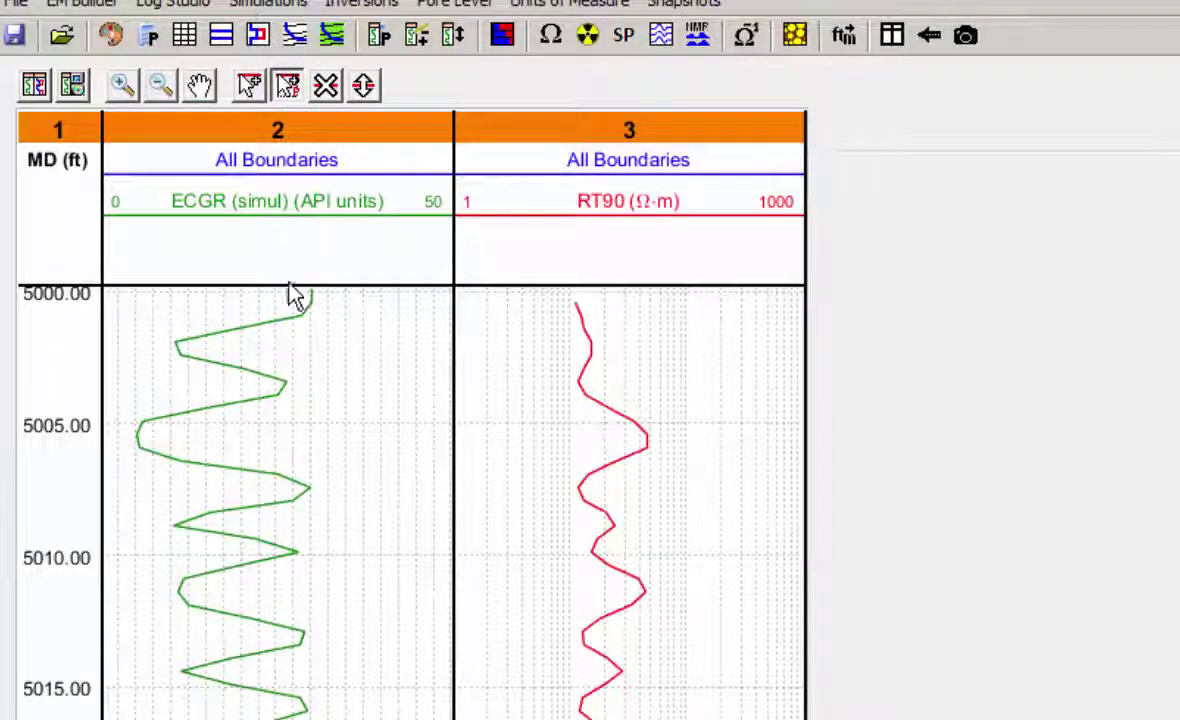
left_click(302, 328)
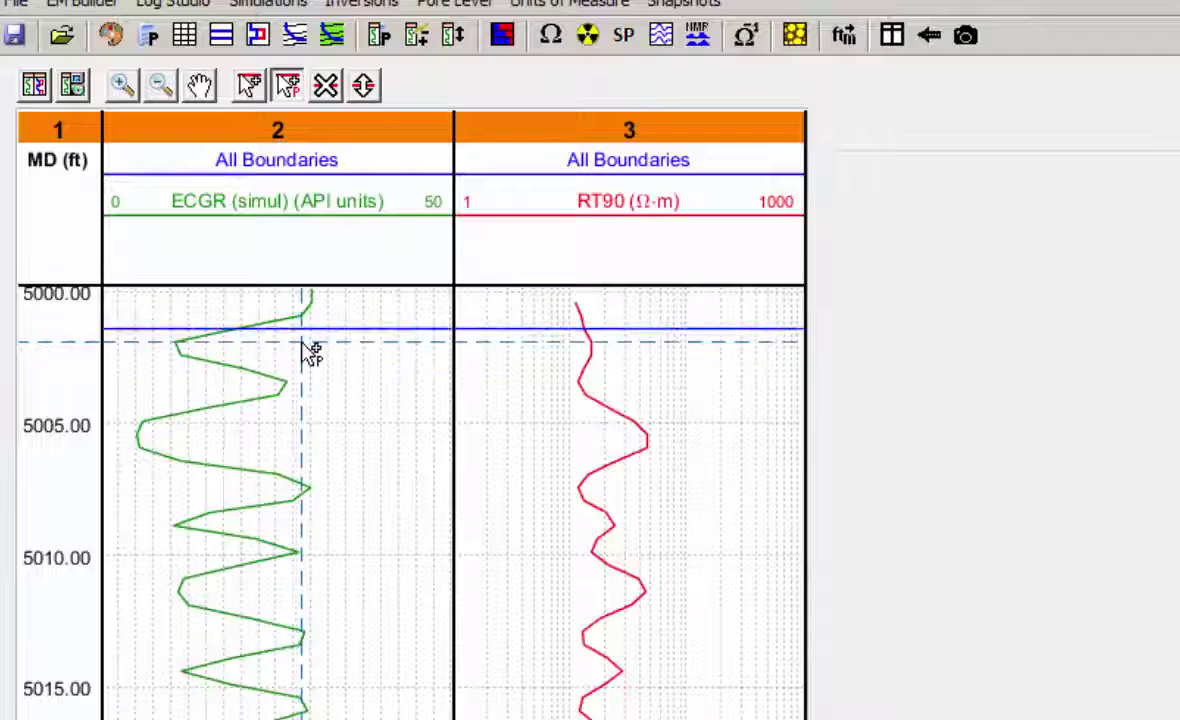
left_click(316, 361)
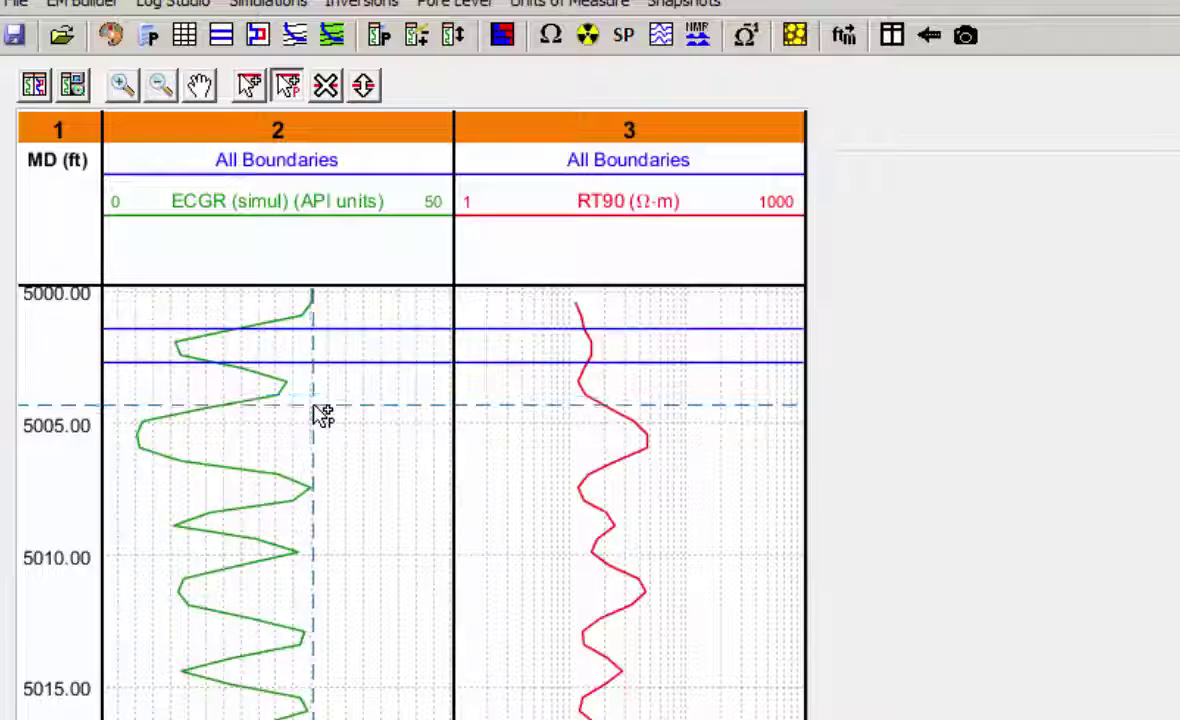
left_click(323, 405)
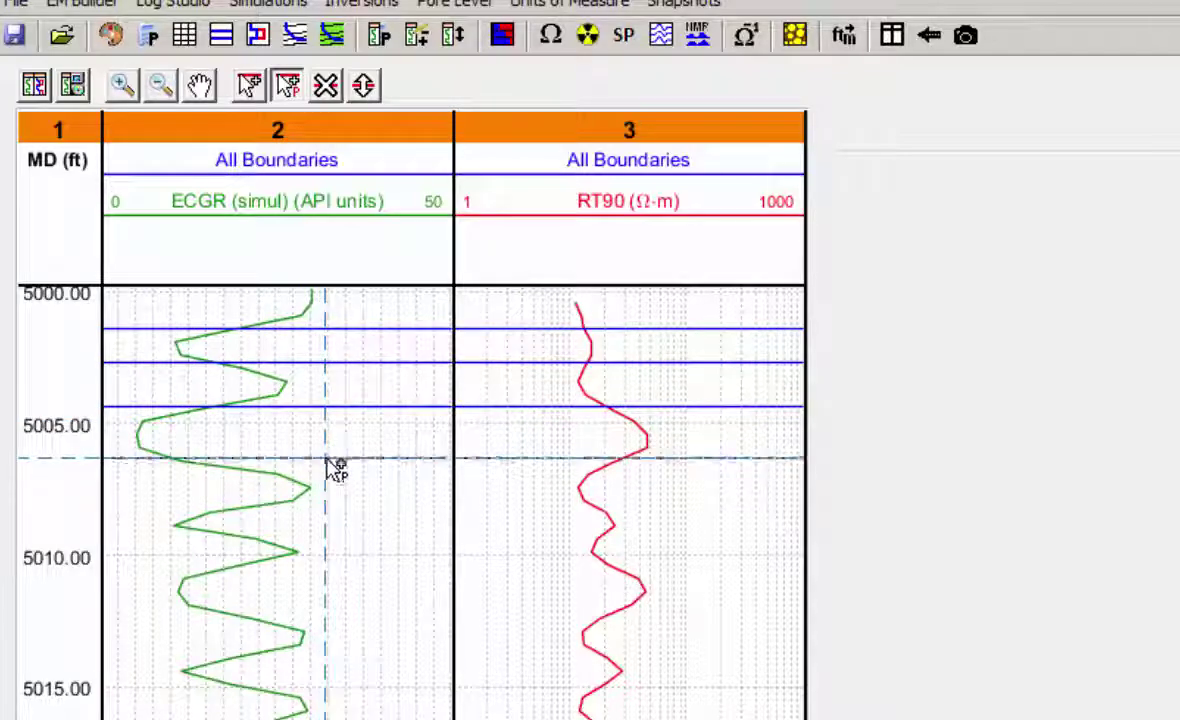
left_click(327, 457)
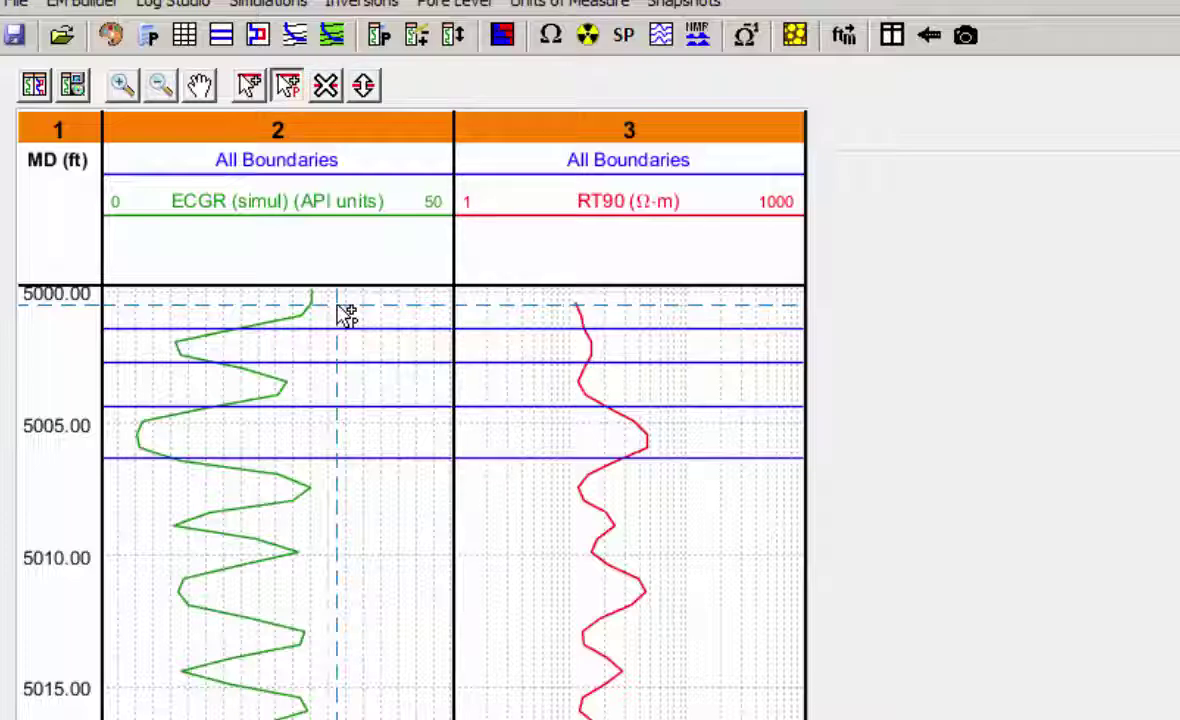
Delete the four manually placed boundaries from the log display
left_click(325, 87)
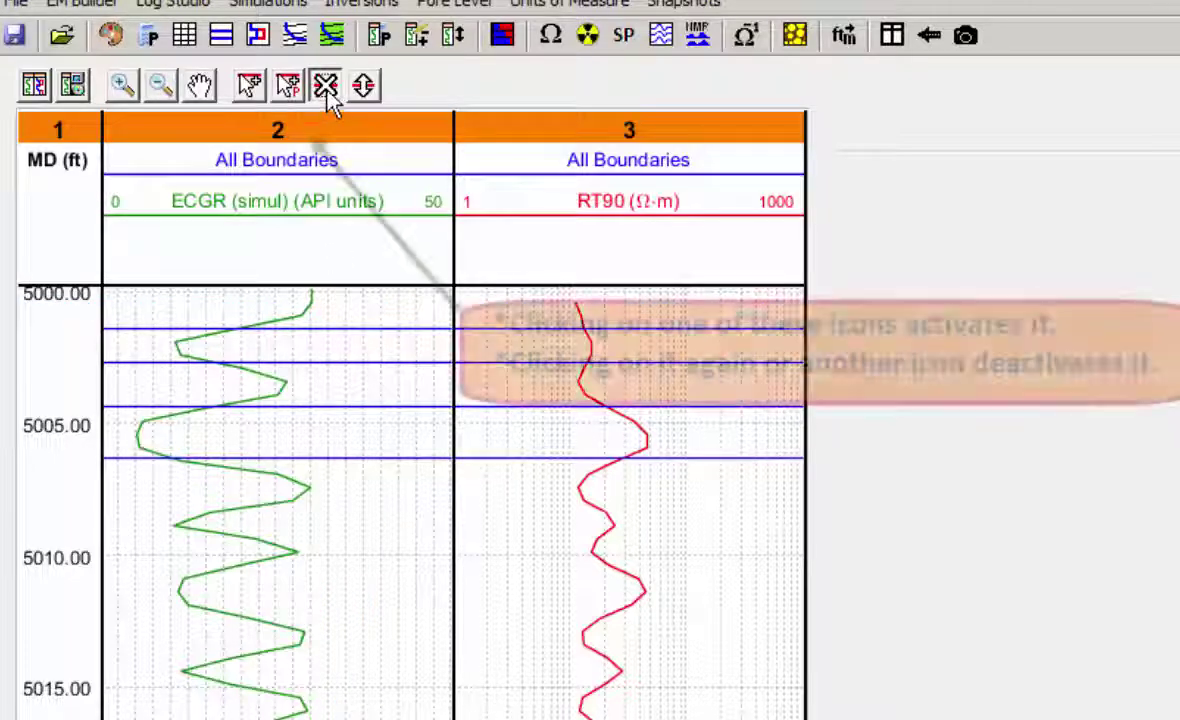
left_click(357, 330)
left_click(358, 365)
left_click(361, 407)
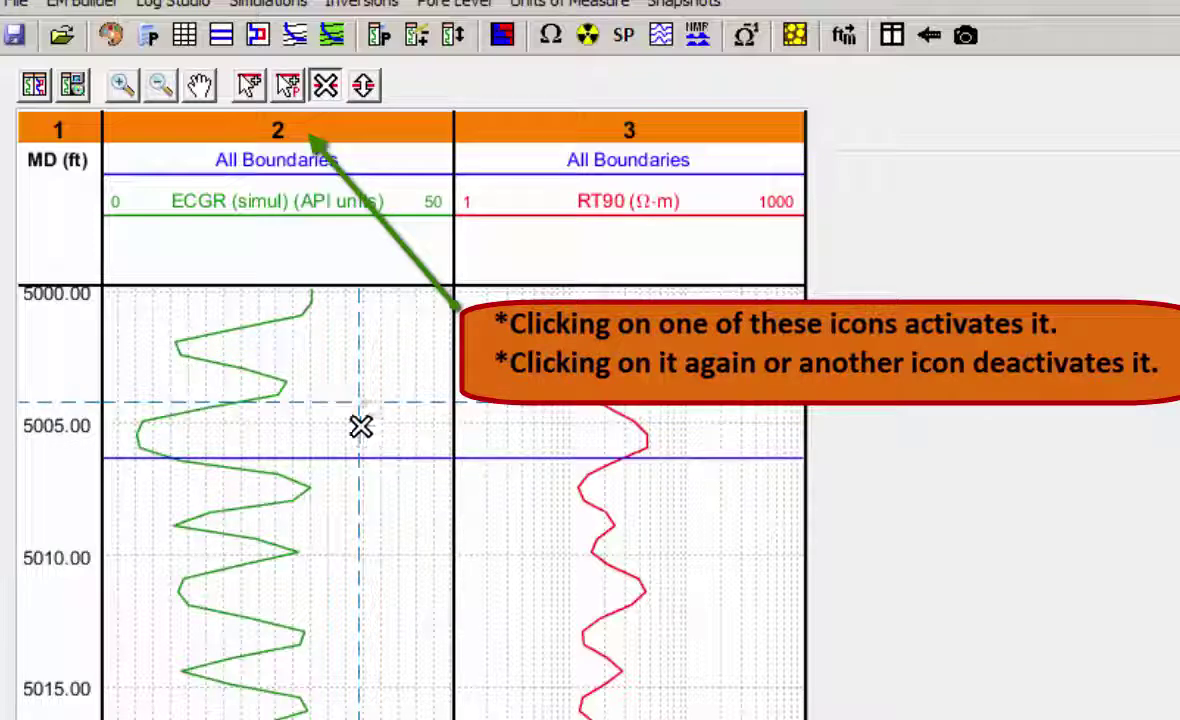
left_click(363, 455)
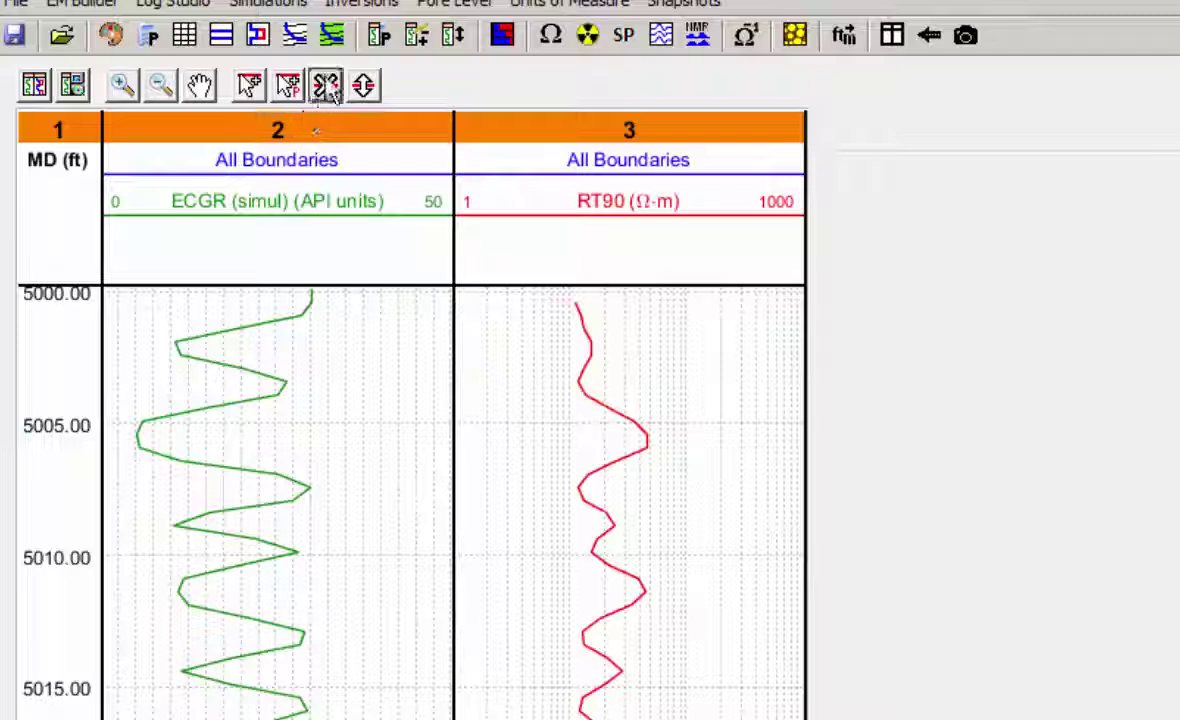
Open boundary detection in the Earth Model Builder and add ECGR (simul) to the logs used to detect boundaries
left_click(221, 37)
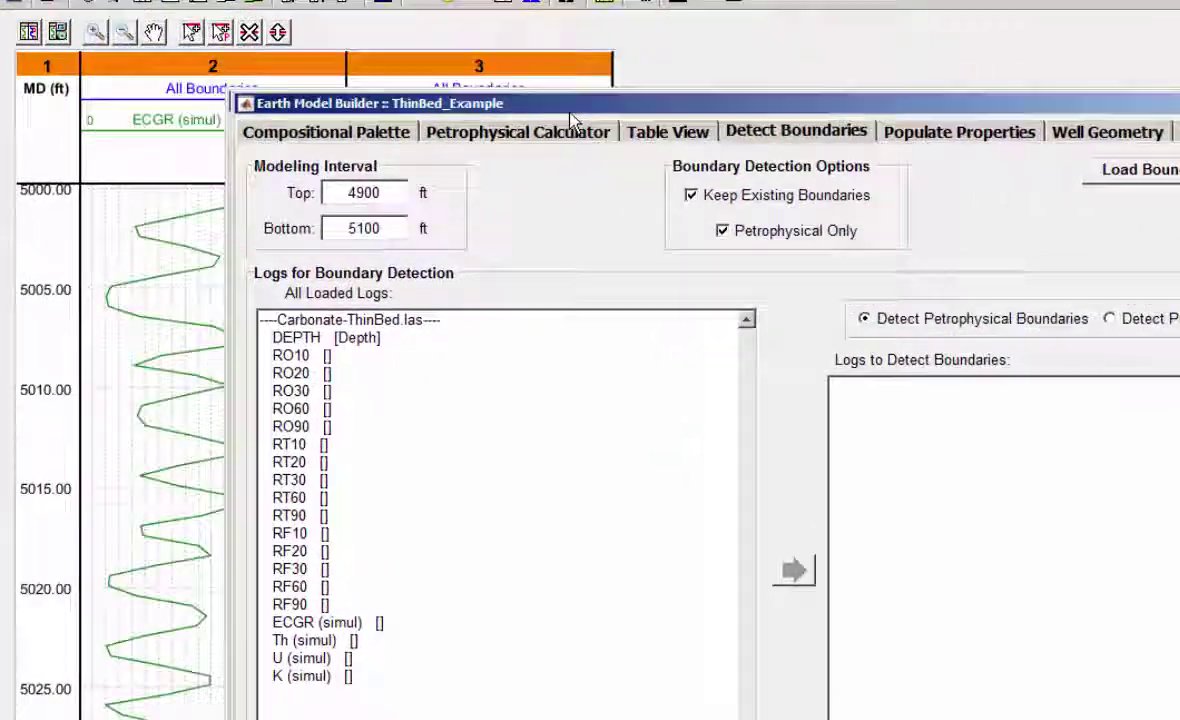
left_click_drag(570, 112, 1067, 118)
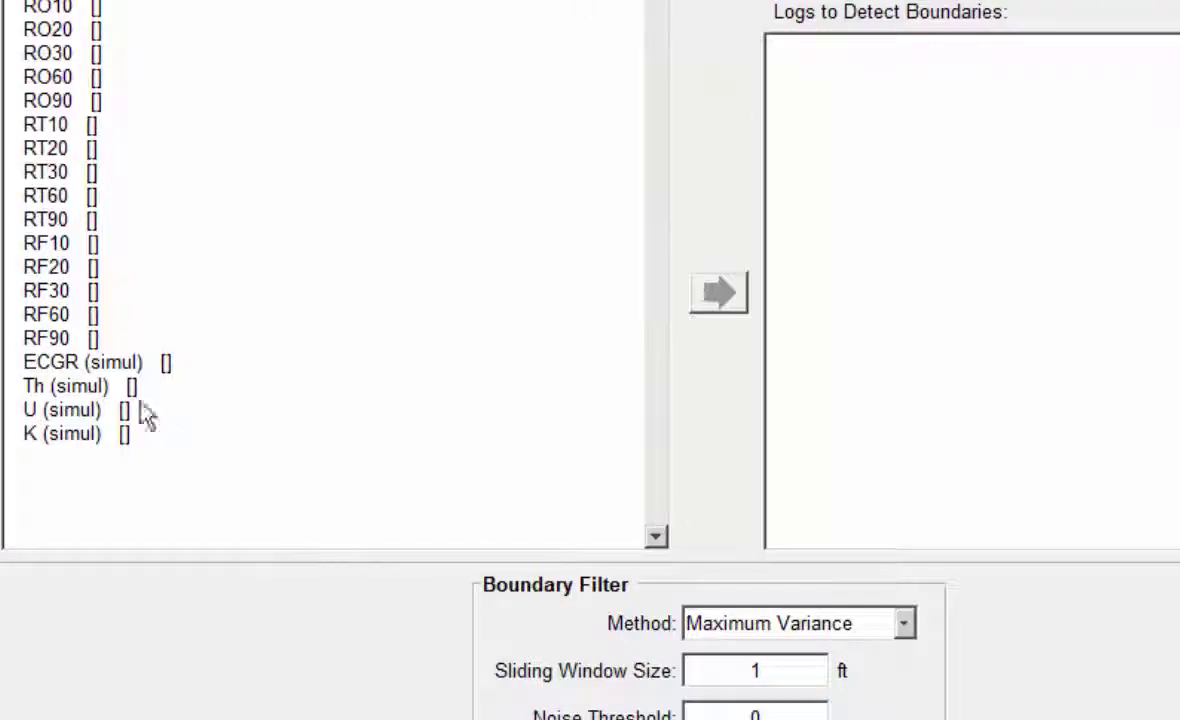
left_click(62, 368)
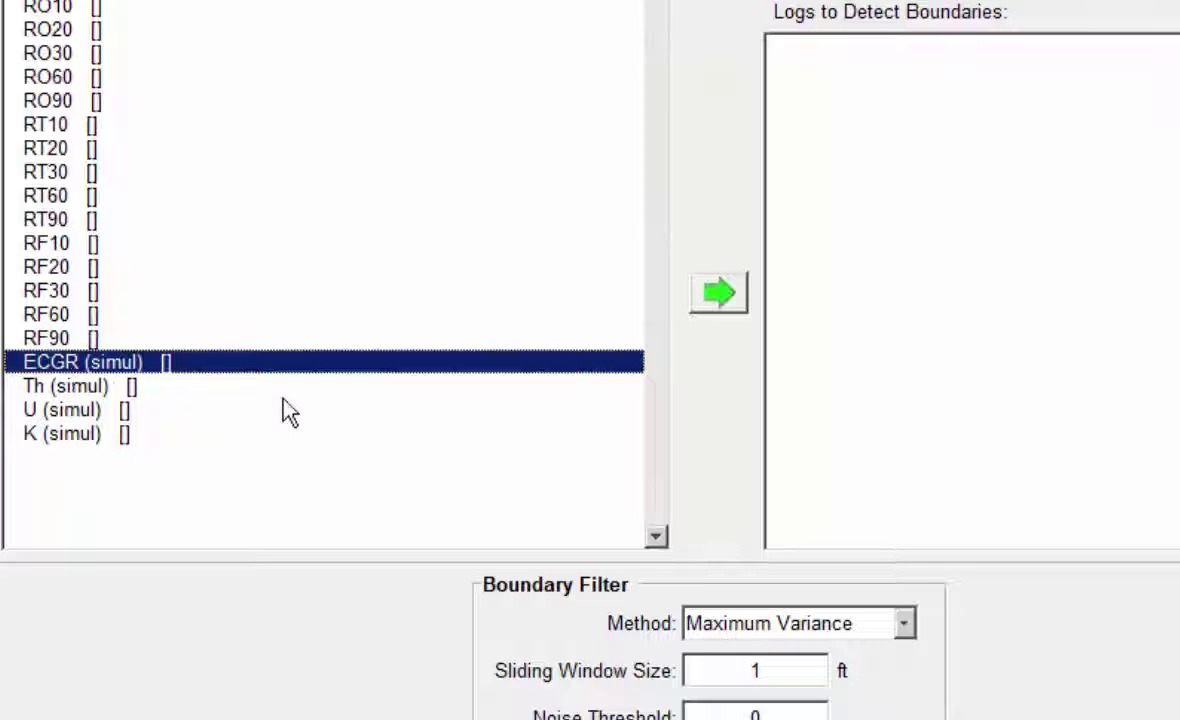
left_click(719, 293)
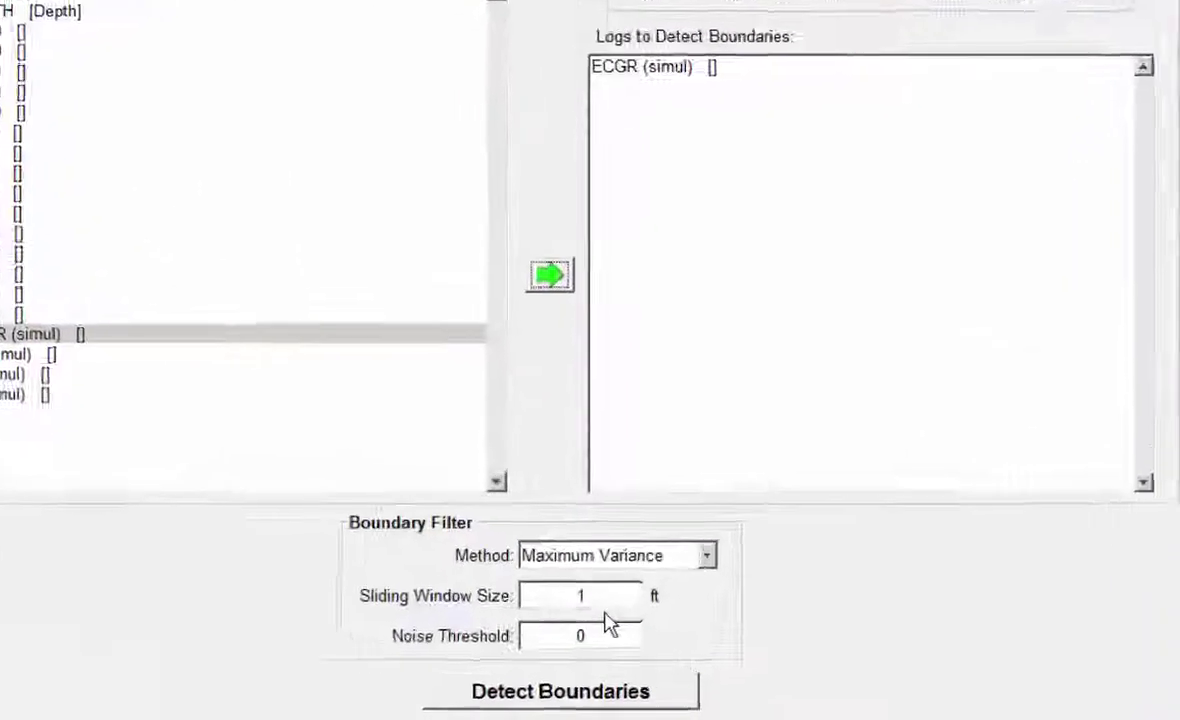
Set the boundary filter's sliding window size to .25 ft and detect the petrophysical boundaries
left_click(609, 626)
key("BackSpace")
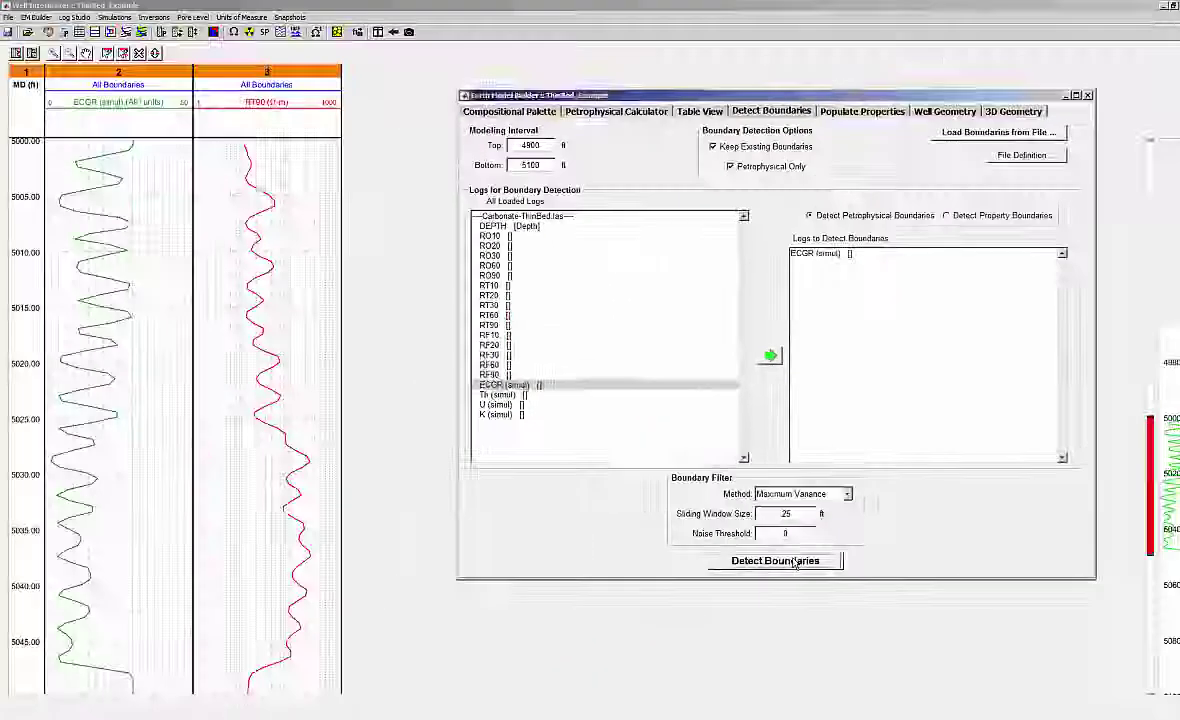
left_click(793, 562)
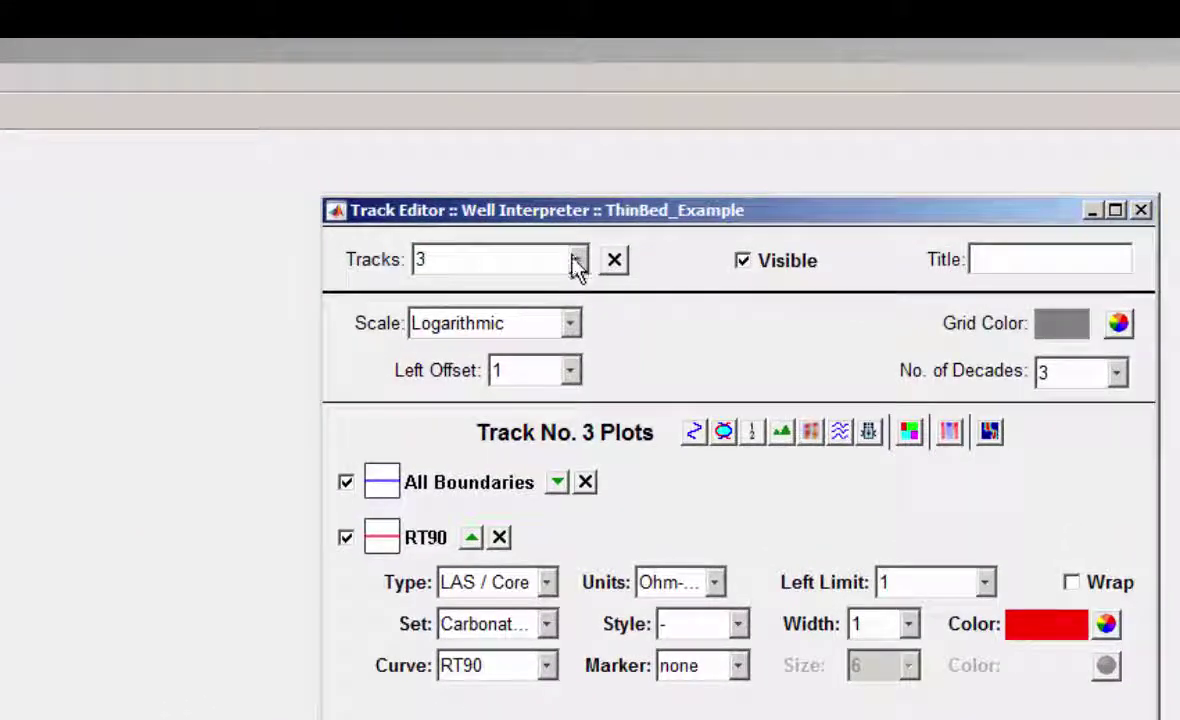
Create a new track 4 with an Earth Model log plot of Total IC Water Saturation for the Formation zone
left_click(578, 262)
left_click(561, 376)
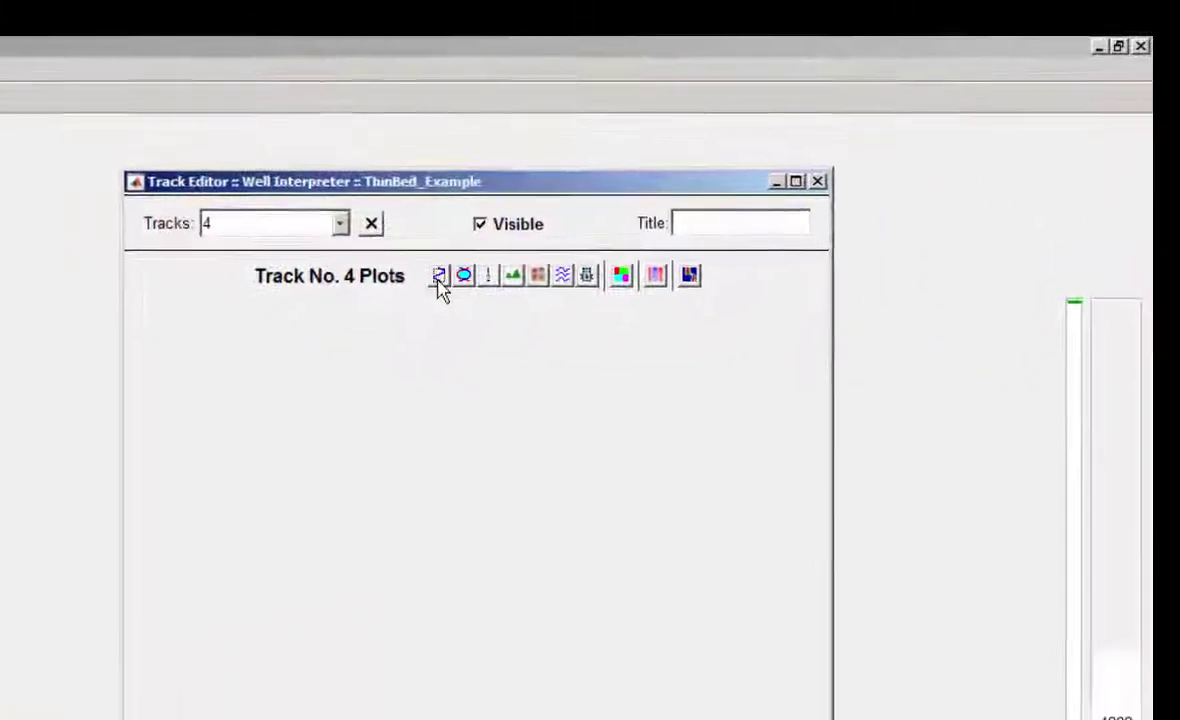
left_click(376, 350)
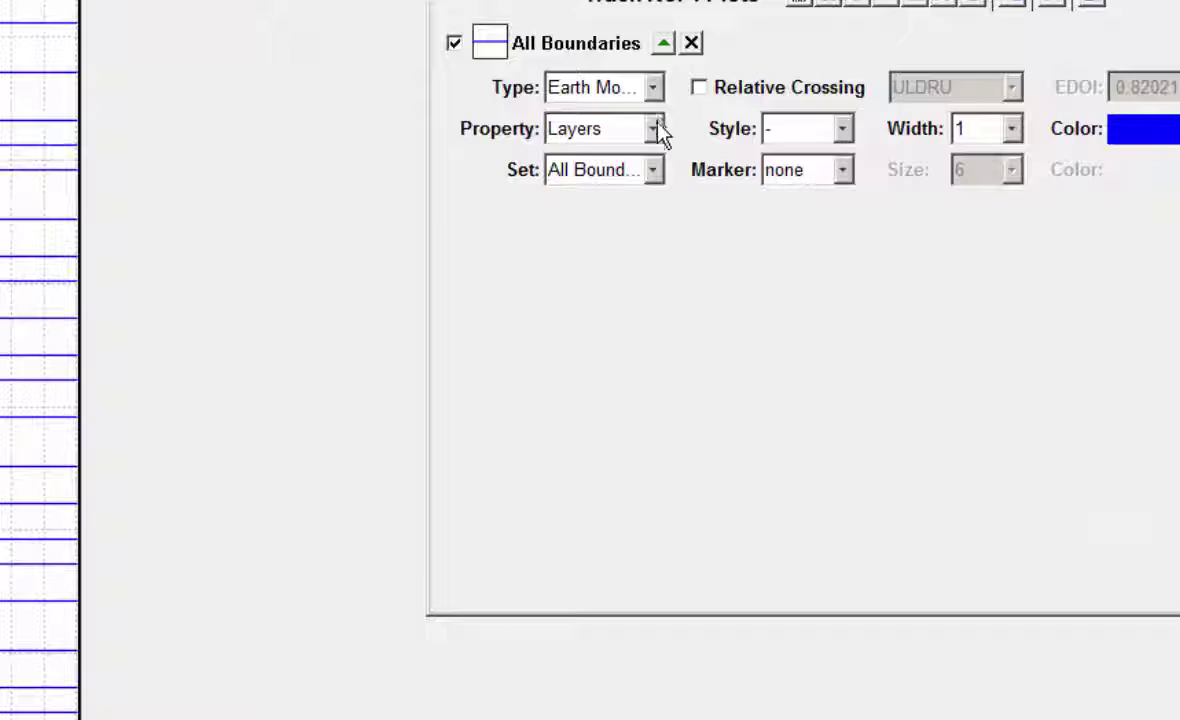
left_click(657, 128)
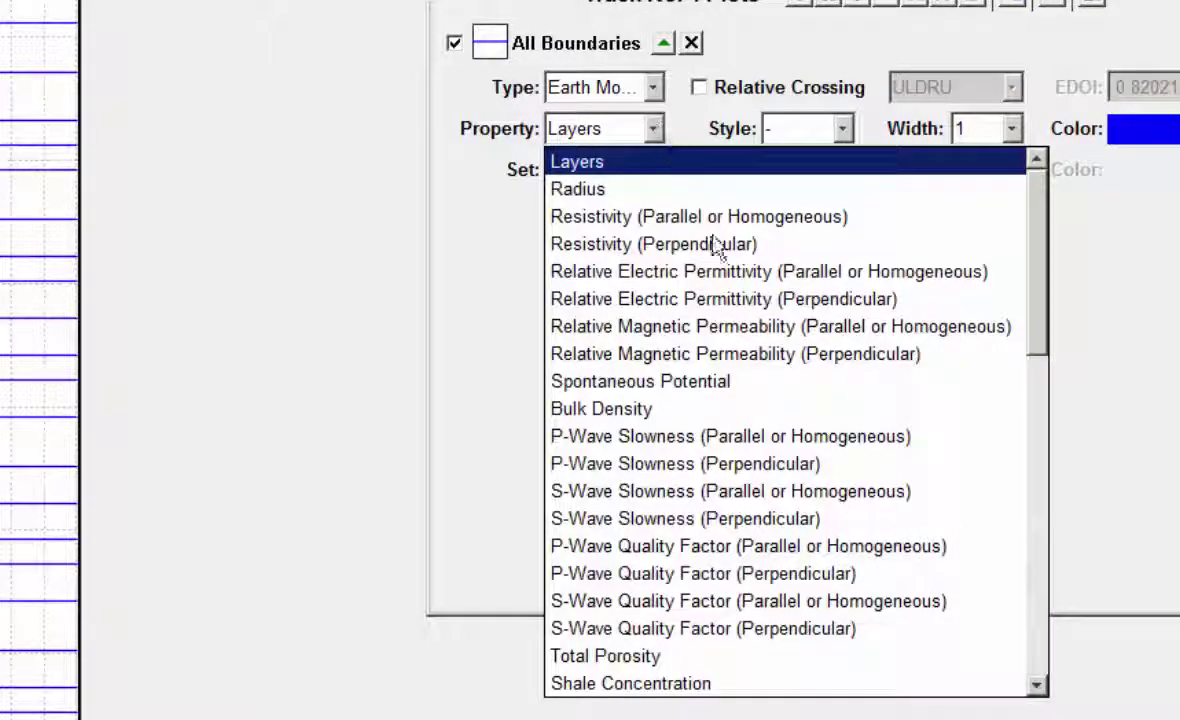
scroll(722, 285, "down", 1)
scroll(722, 285, "down", 2)
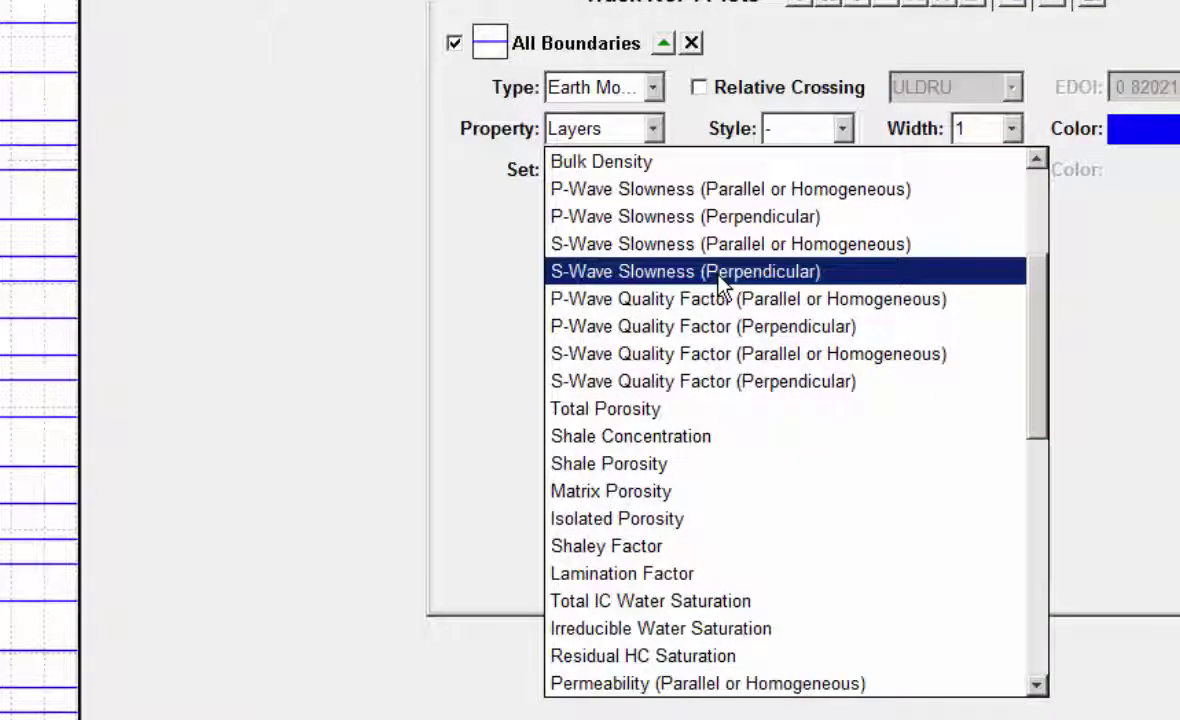
left_click(766, 603)
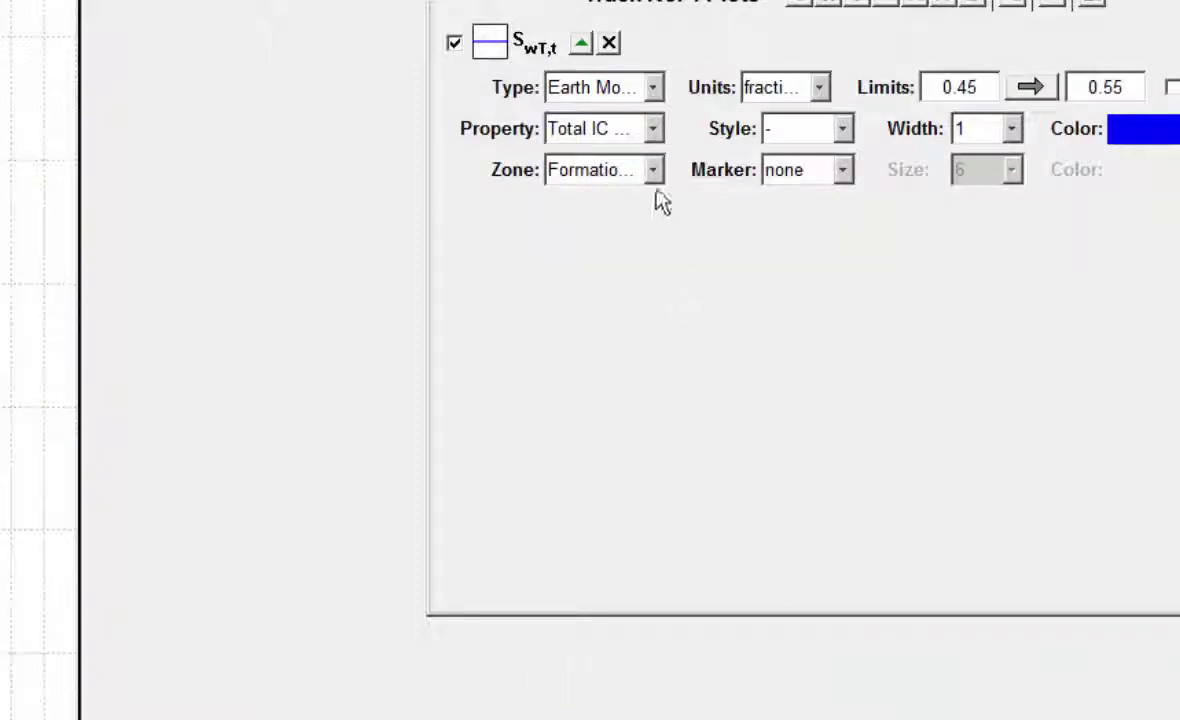
left_click(654, 172)
left_click(933, 375)
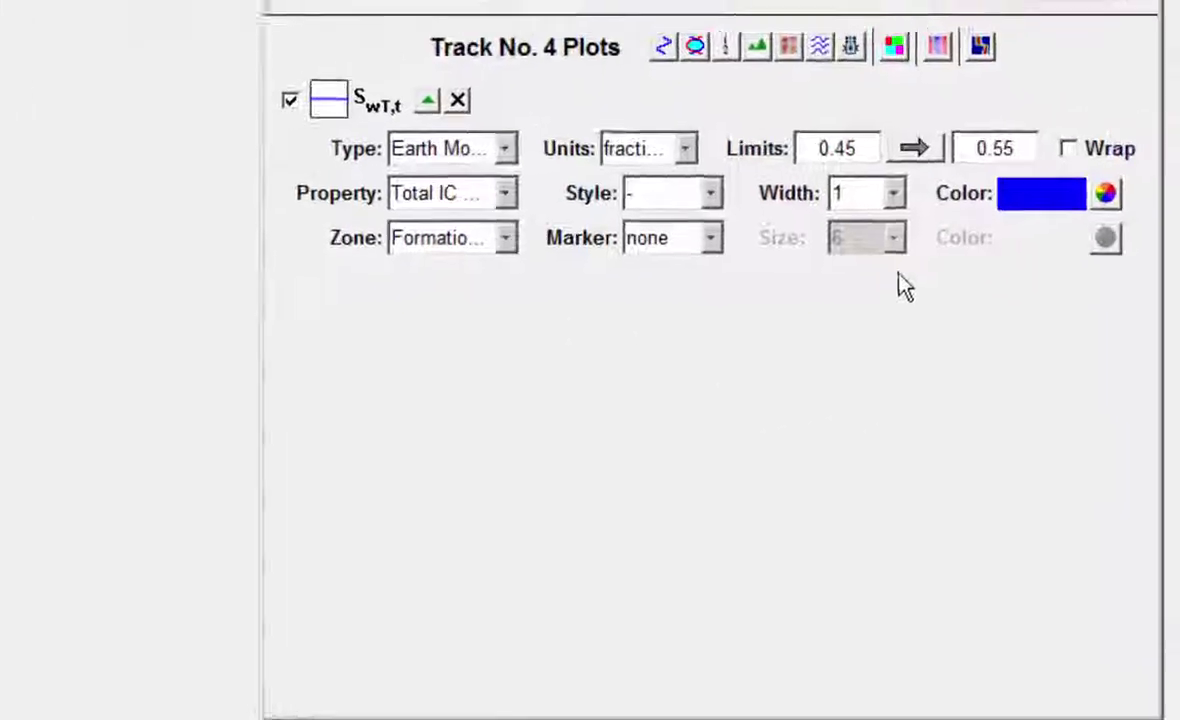
Set the limits of track 4's water saturation curve from 1 to 0
double_click(982, 88)
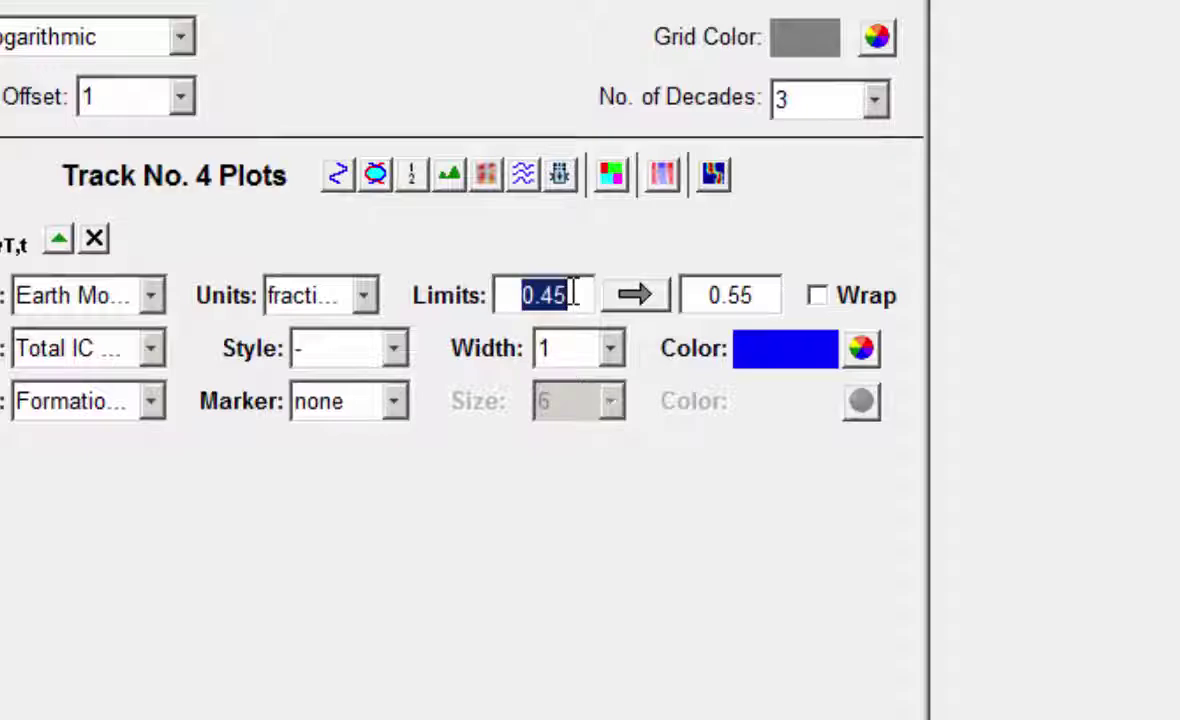
type("1")
key("Tab")
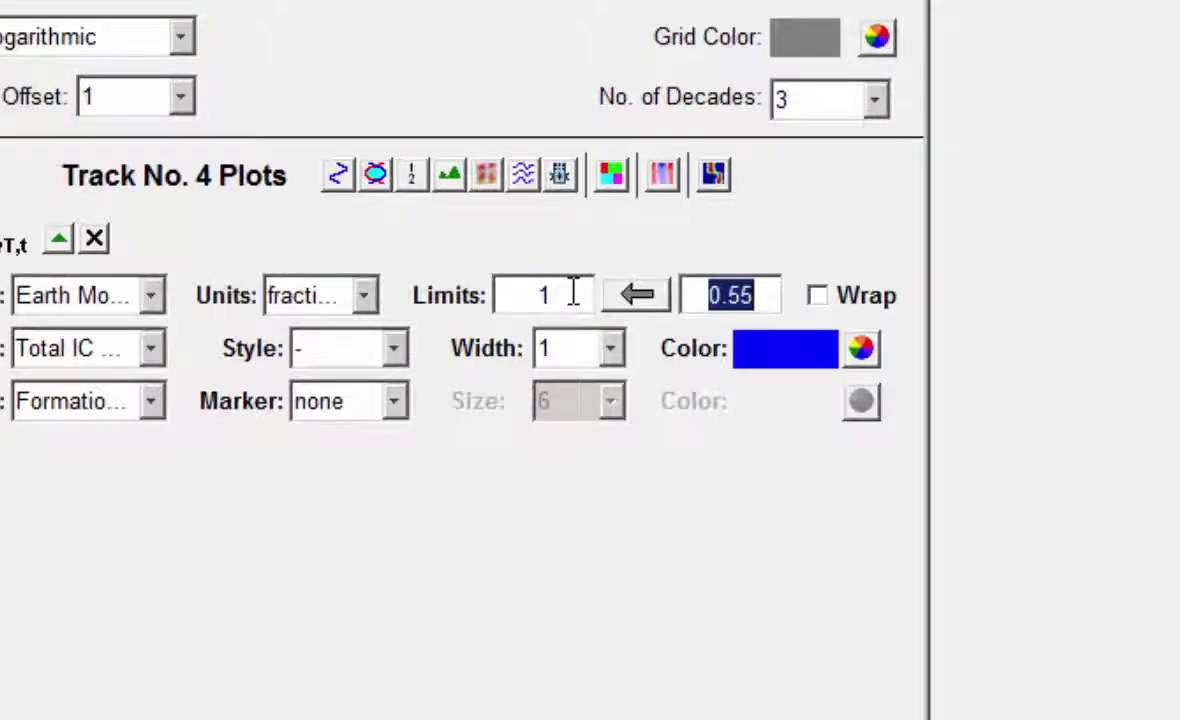
type("0")
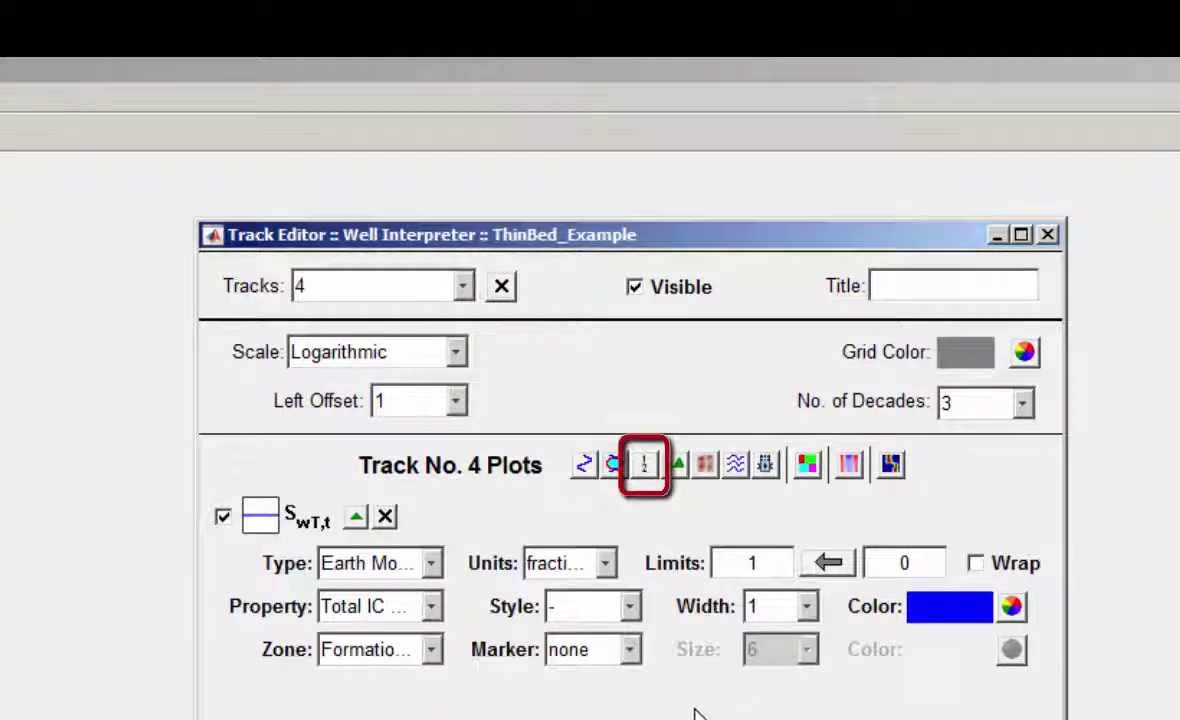
Add a numeric log to track 4 showing the Earth Model's Total IC Water Saturation property
left_click(644, 464)
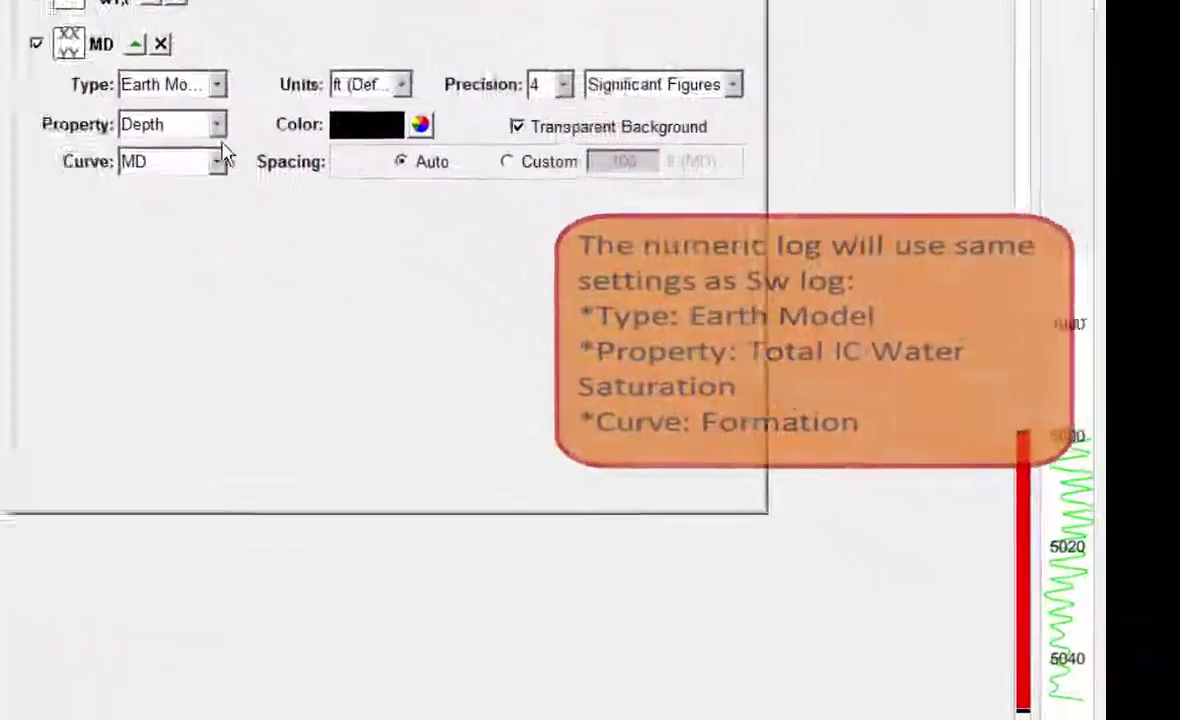
left_click(216, 124)
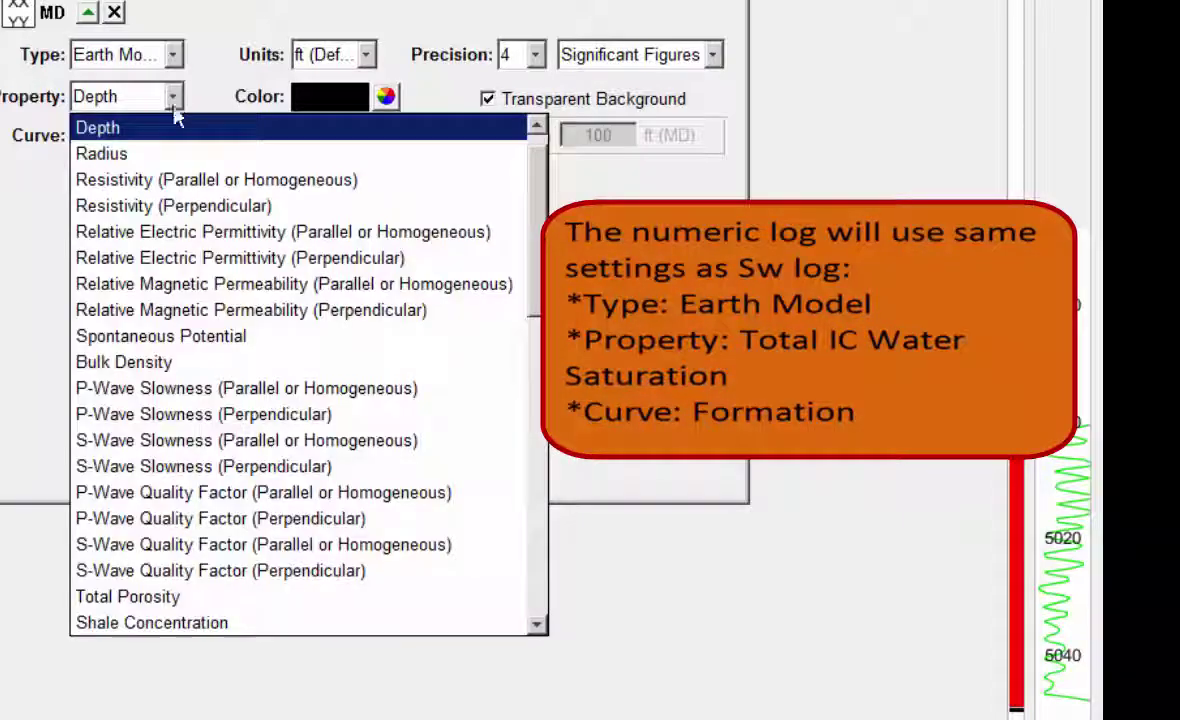
scroll(197, 245, "down", 3)
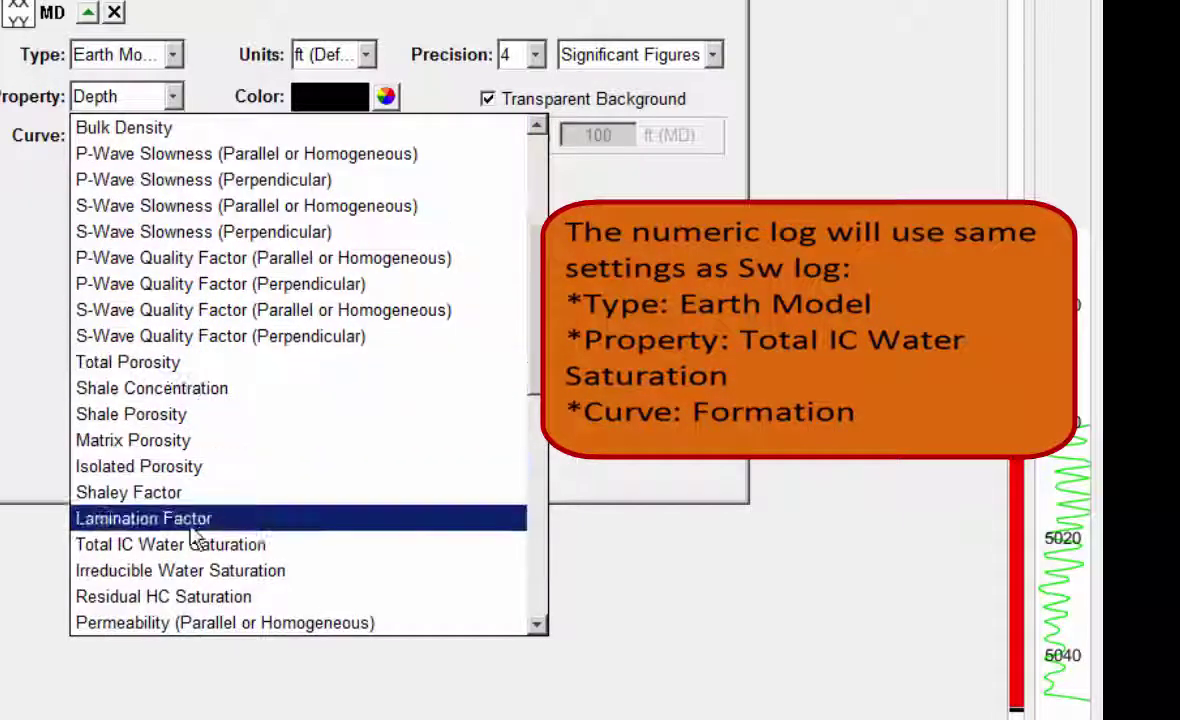
left_click(193, 546)
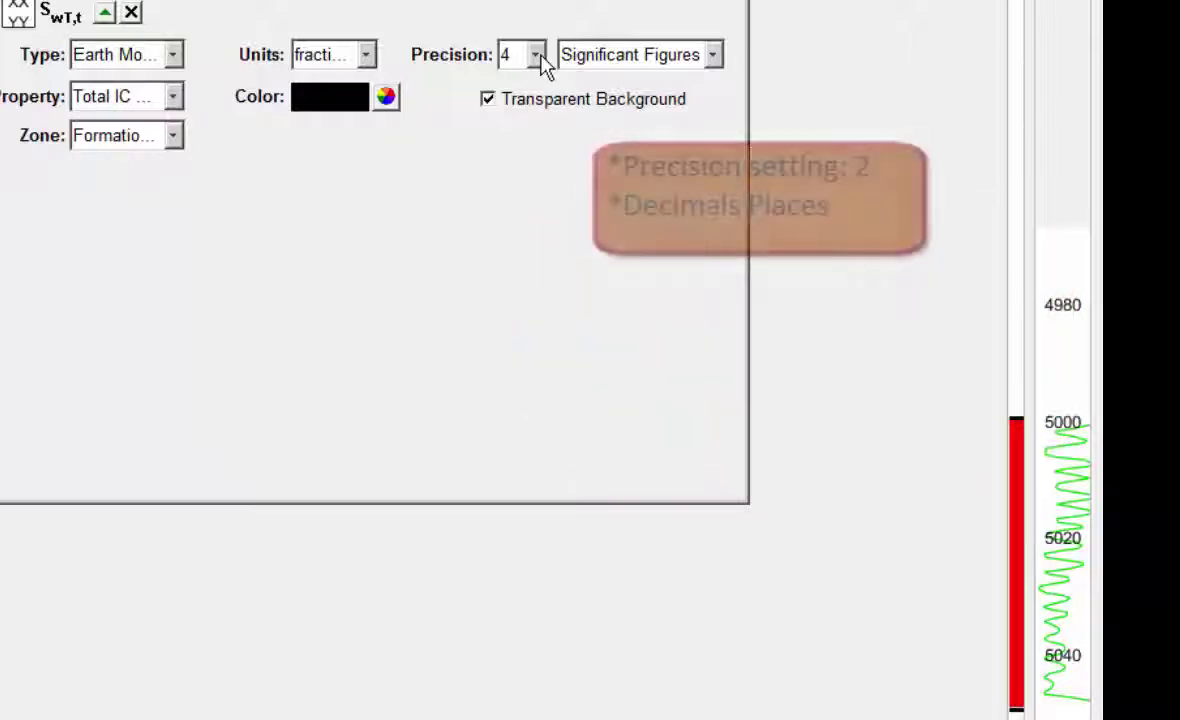
Set the precision of track 4's numeric water saturation log to 2 decimal places
left_click(537, 55)
left_click(522, 113)
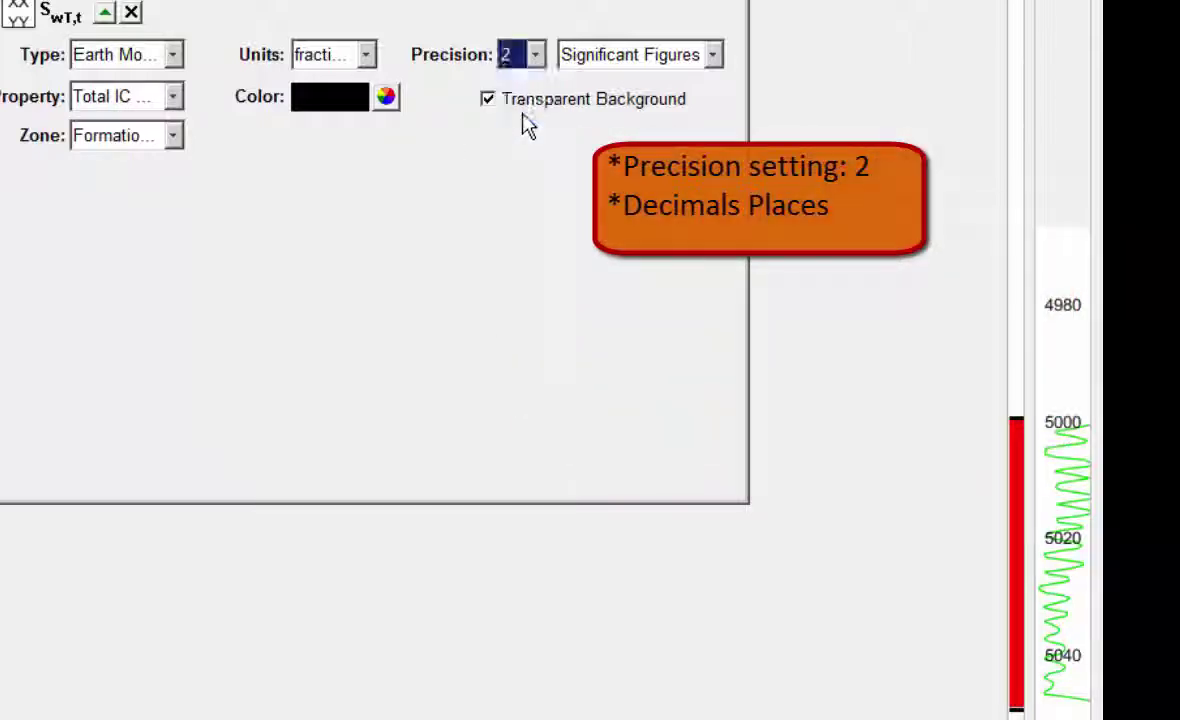
left_click(712, 56)
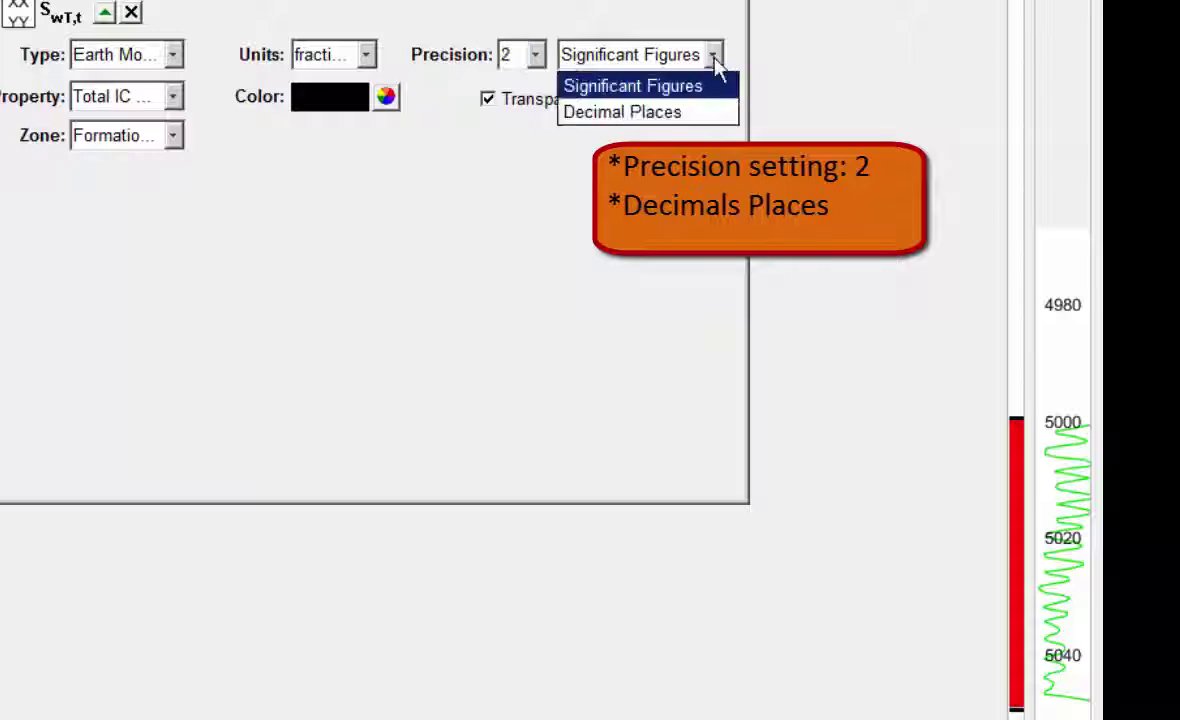
left_click(703, 113)
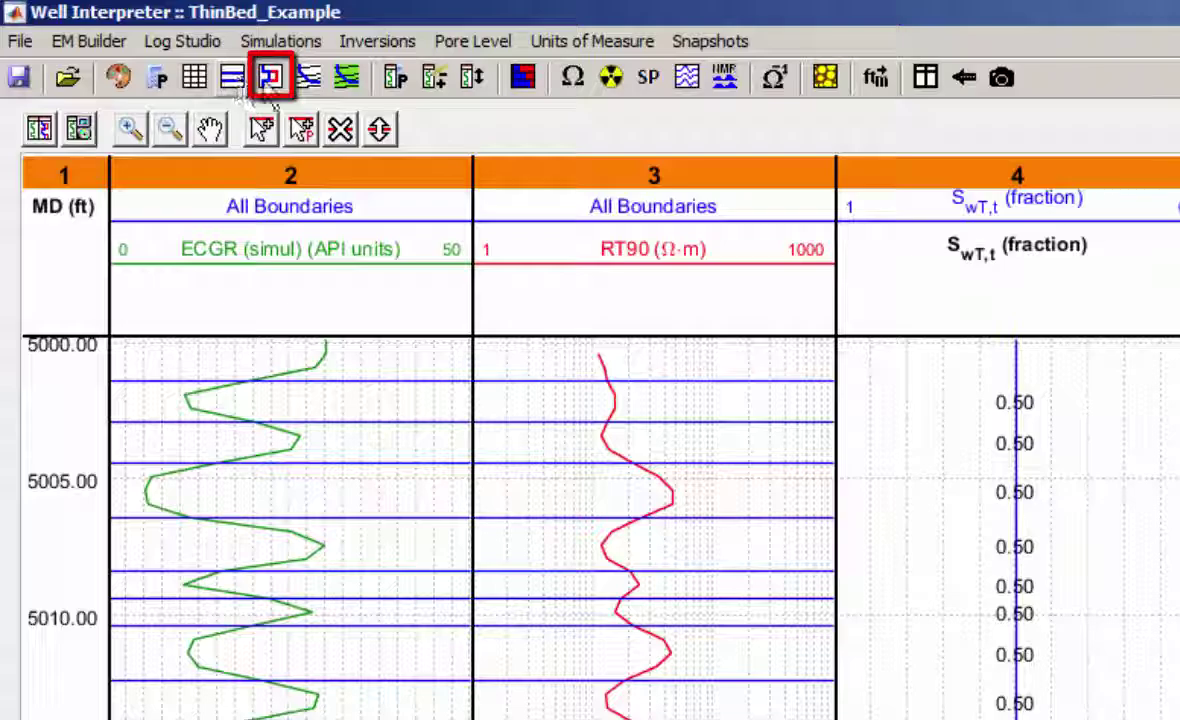
Populate the Earth Model's Zone 1 (Formation) parallel or homogeneous resistivity from the RT90 (Carbonate-ThinBed.las) curve
left_click(270, 80)
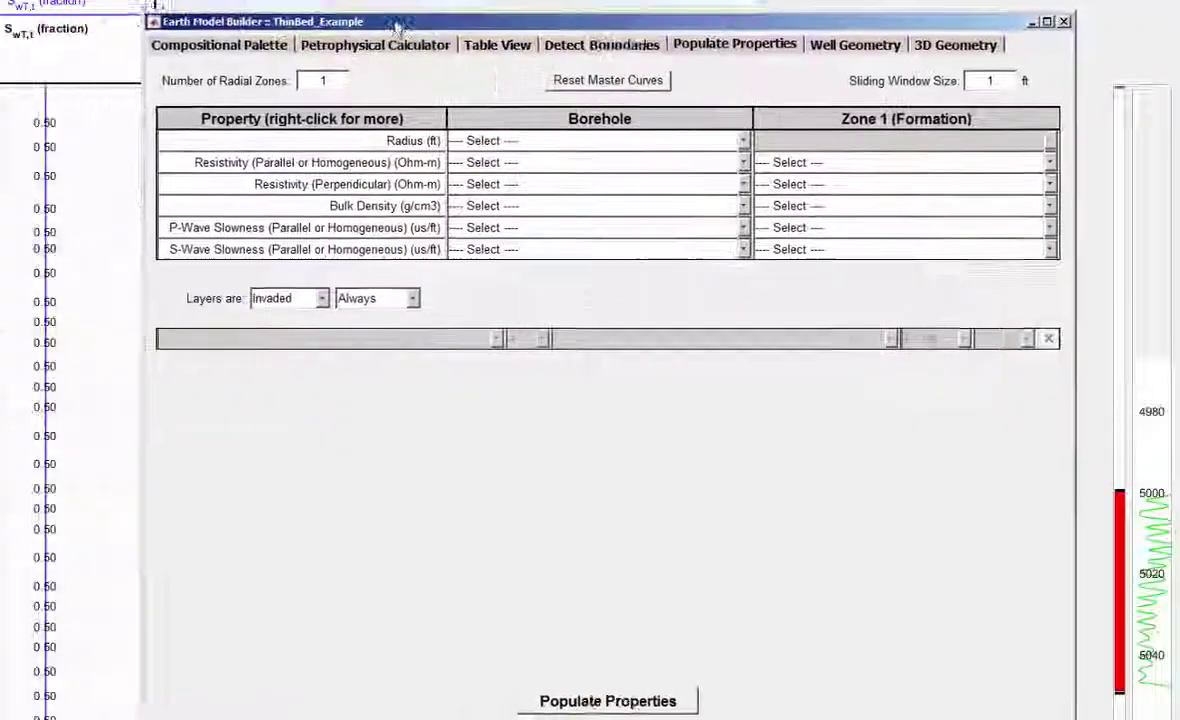
left_click_drag(397, 25, 414, 16)
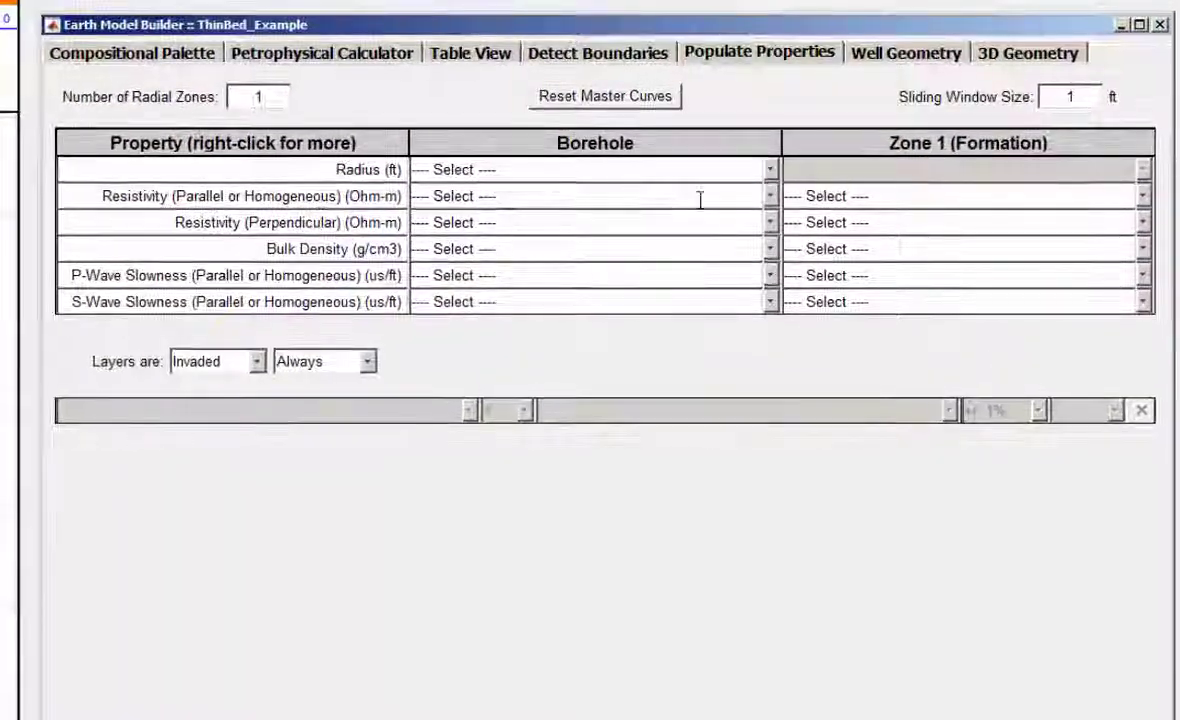
left_click(1142, 197)
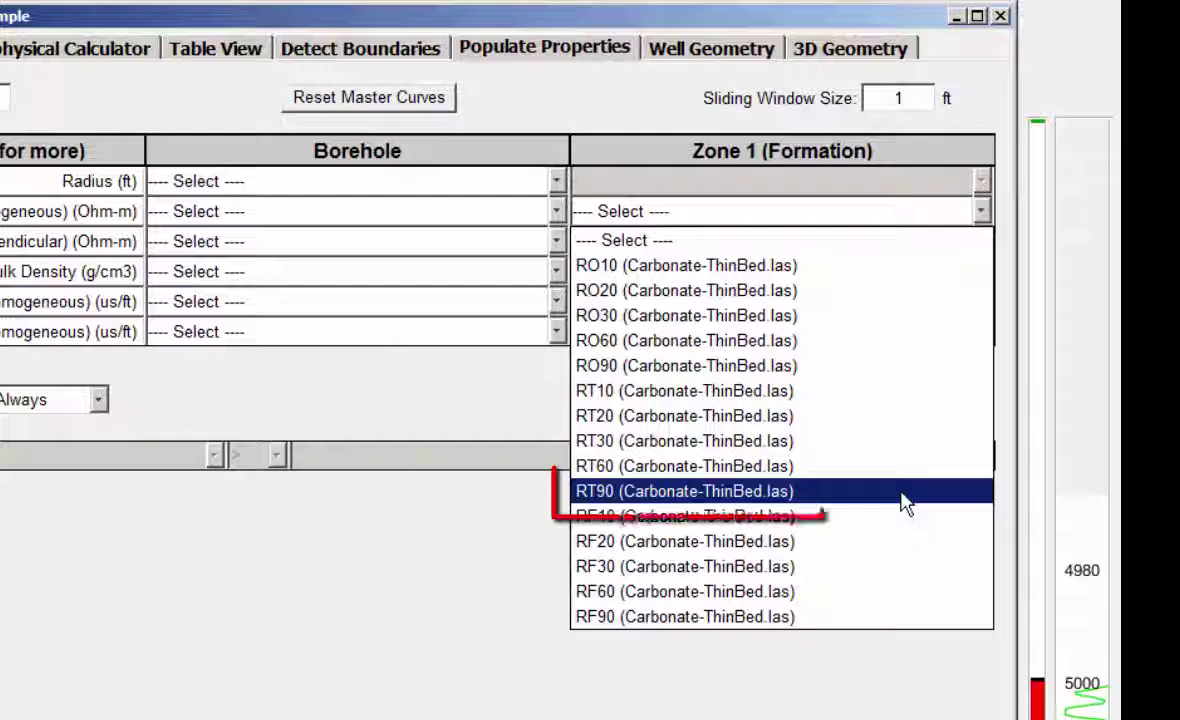
left_click(901, 494)
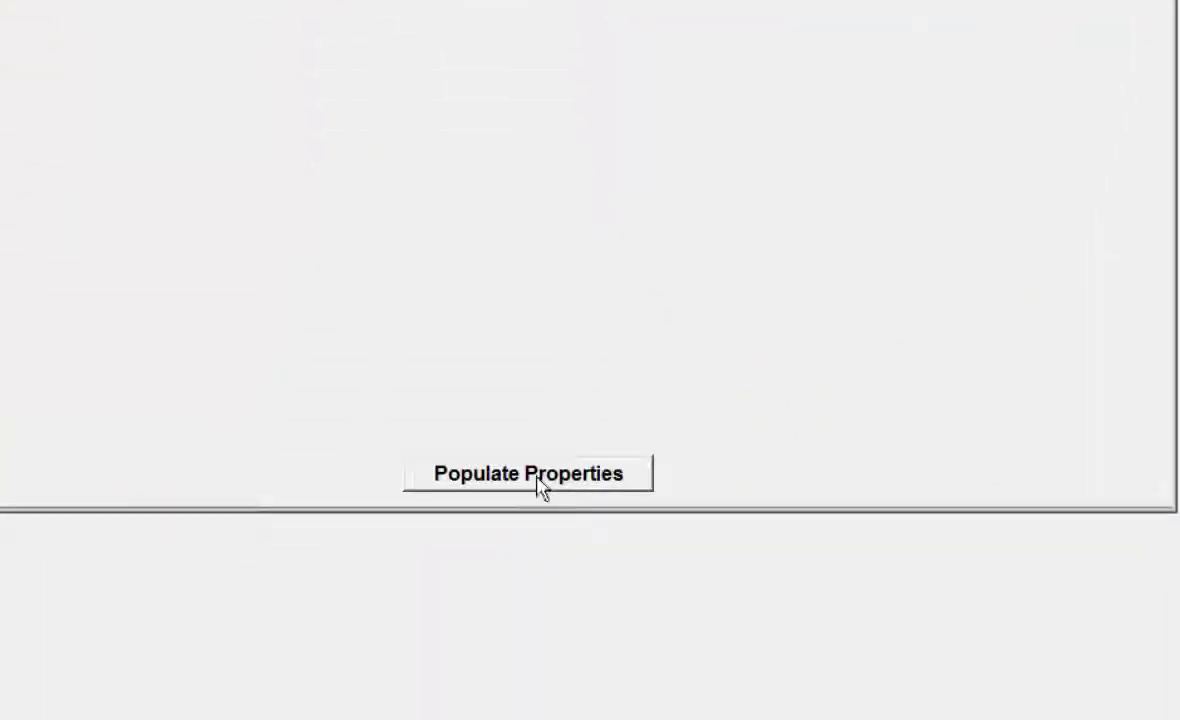
left_click(541, 480)
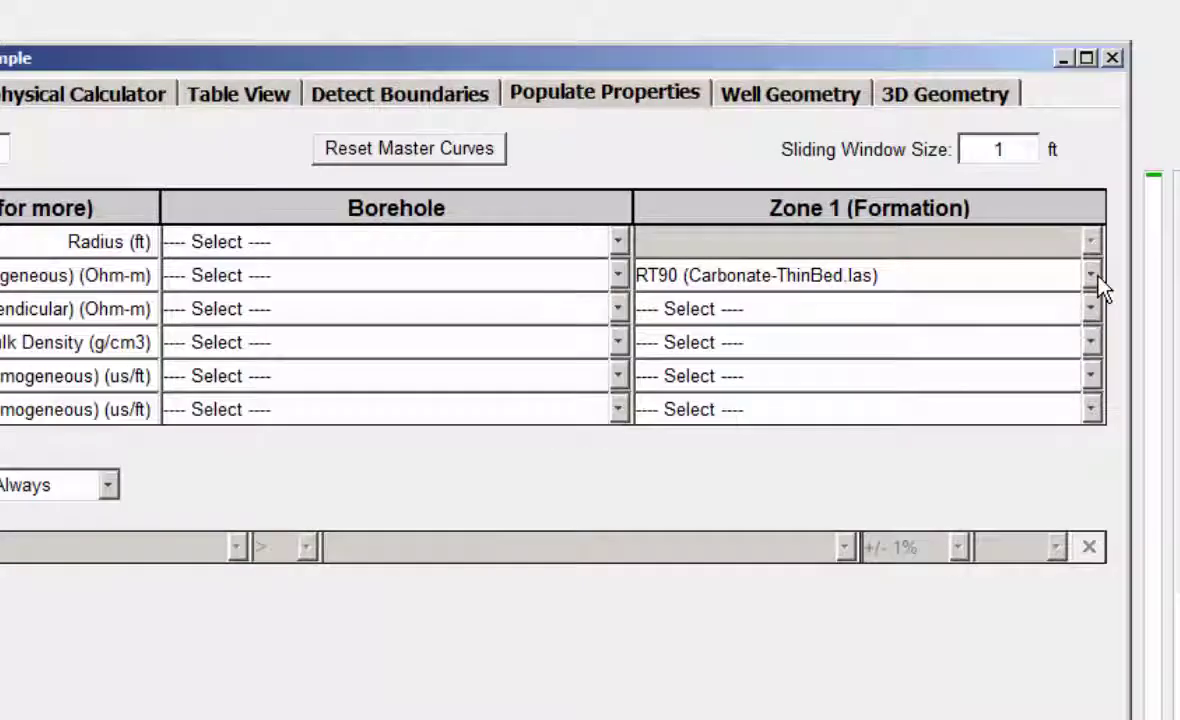
left_click(1146, 265)
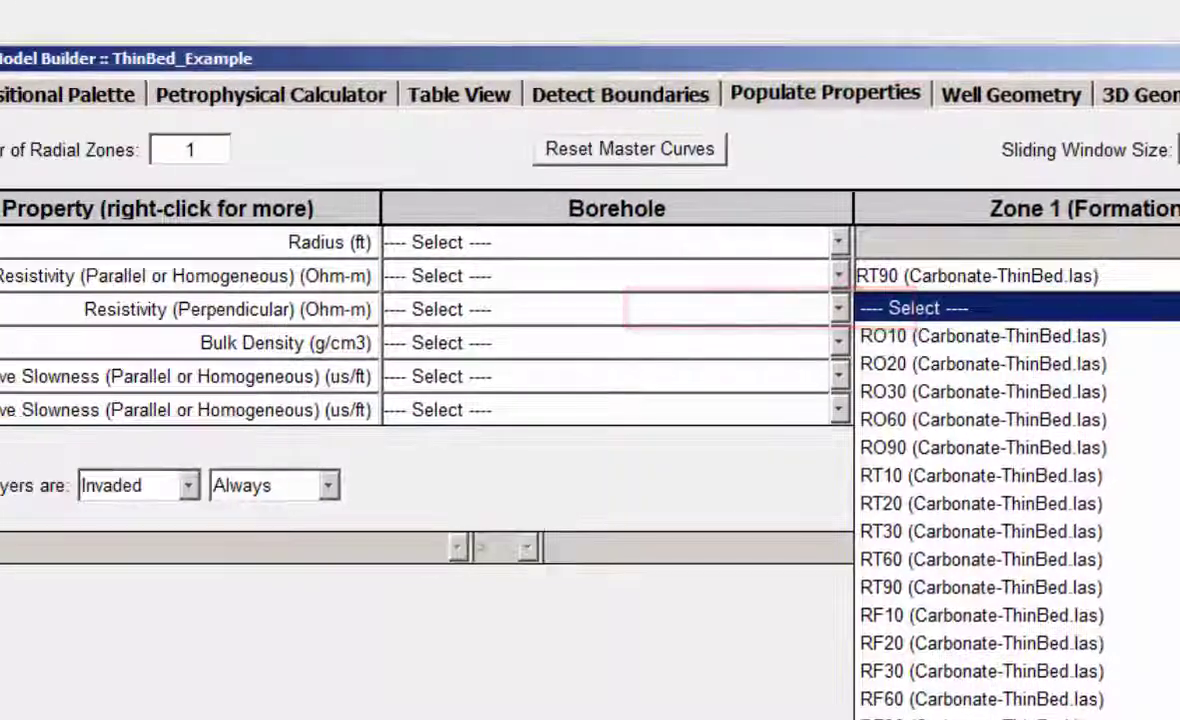
left_click(1090, 316)
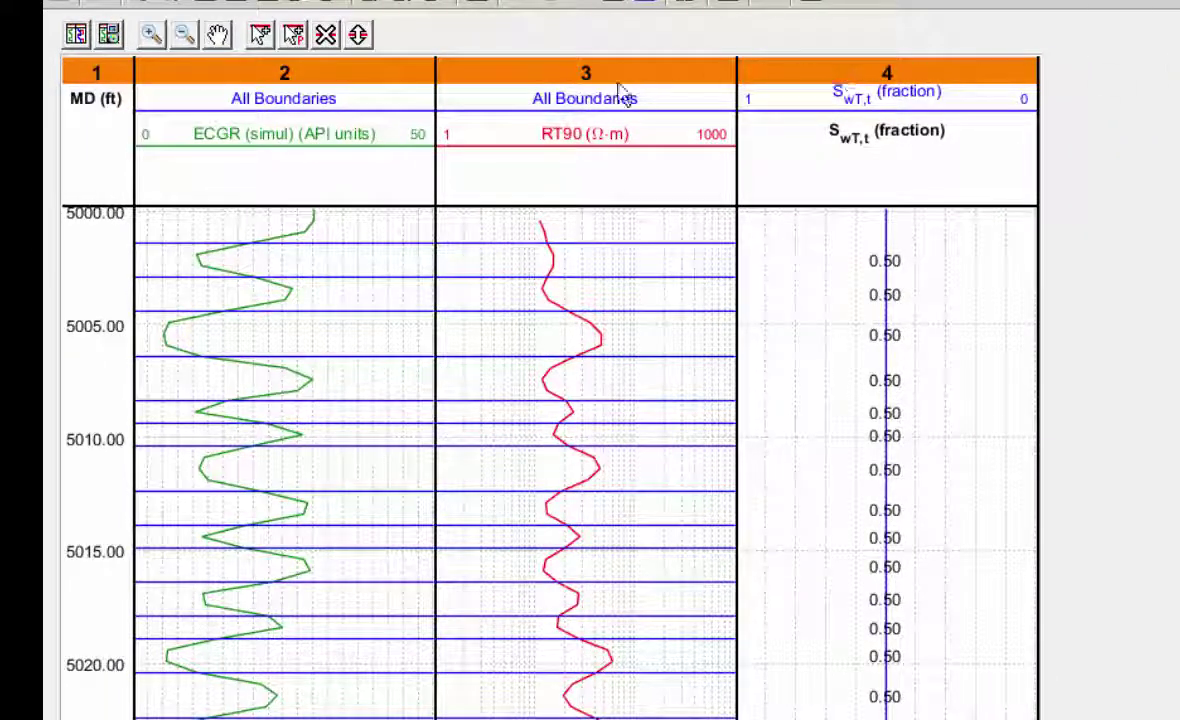
Add a log plot to track 3 showing the Earth Model's Resistivity (Parallel or Homogeneous) for the Formation zone
double_click(623, 95)
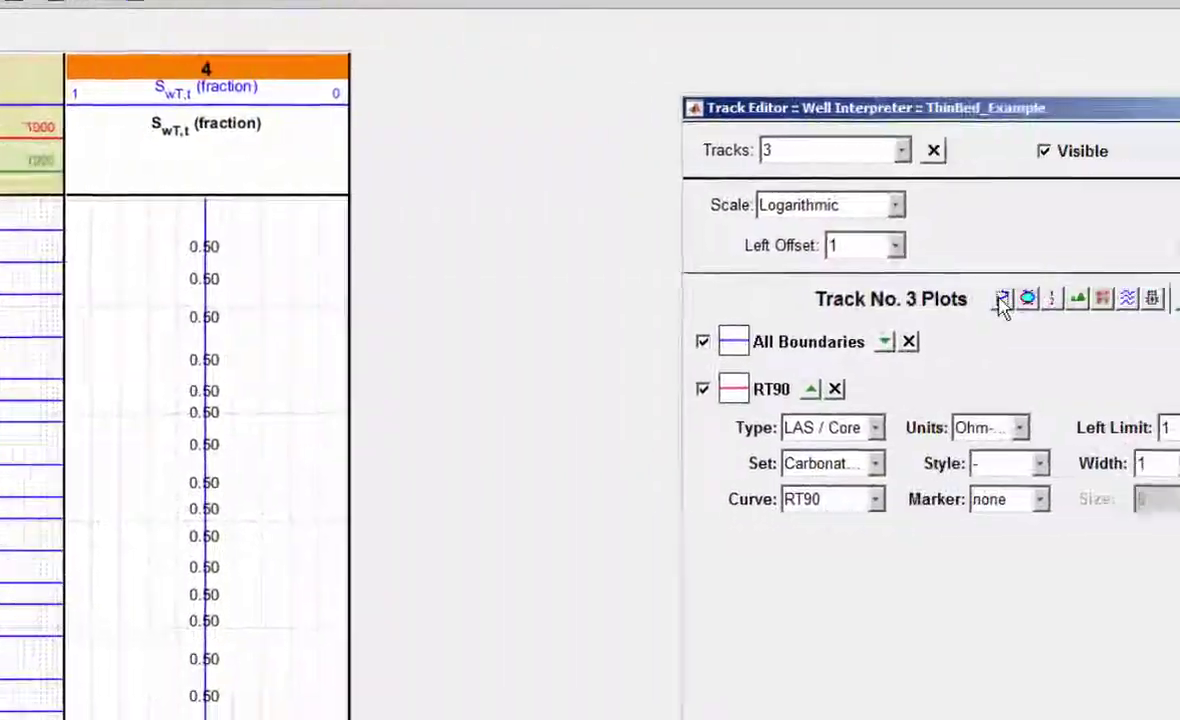
left_click(419, 237)
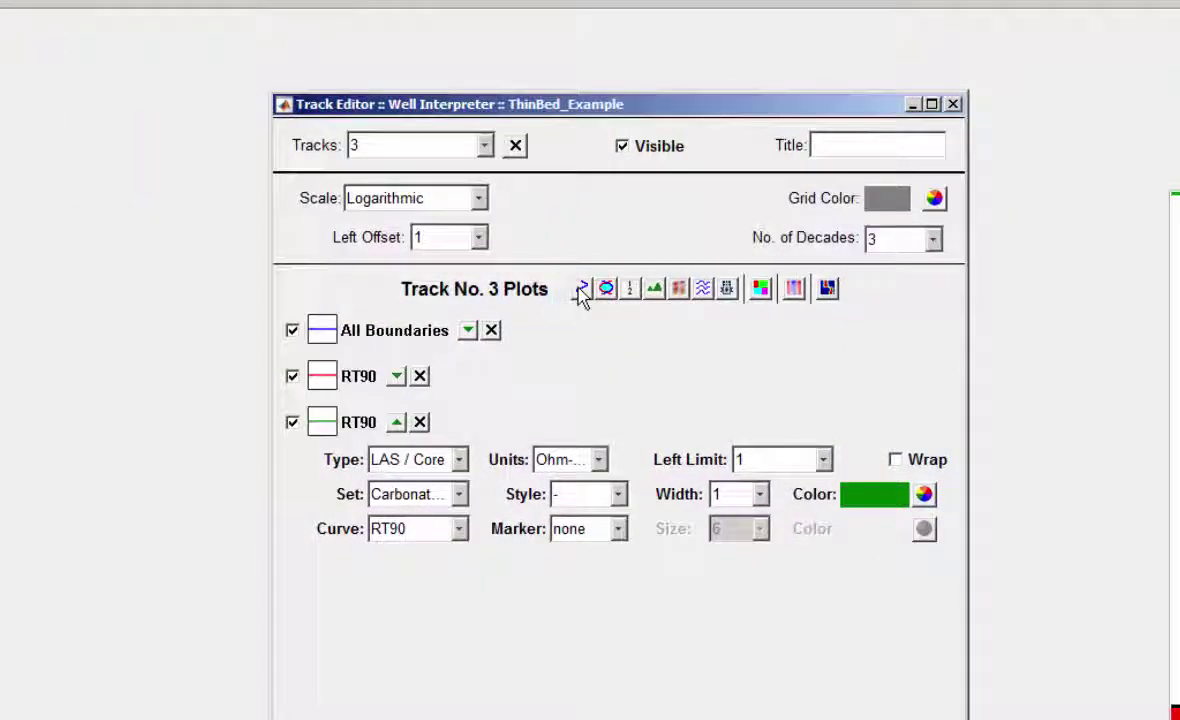
left_click(461, 459)
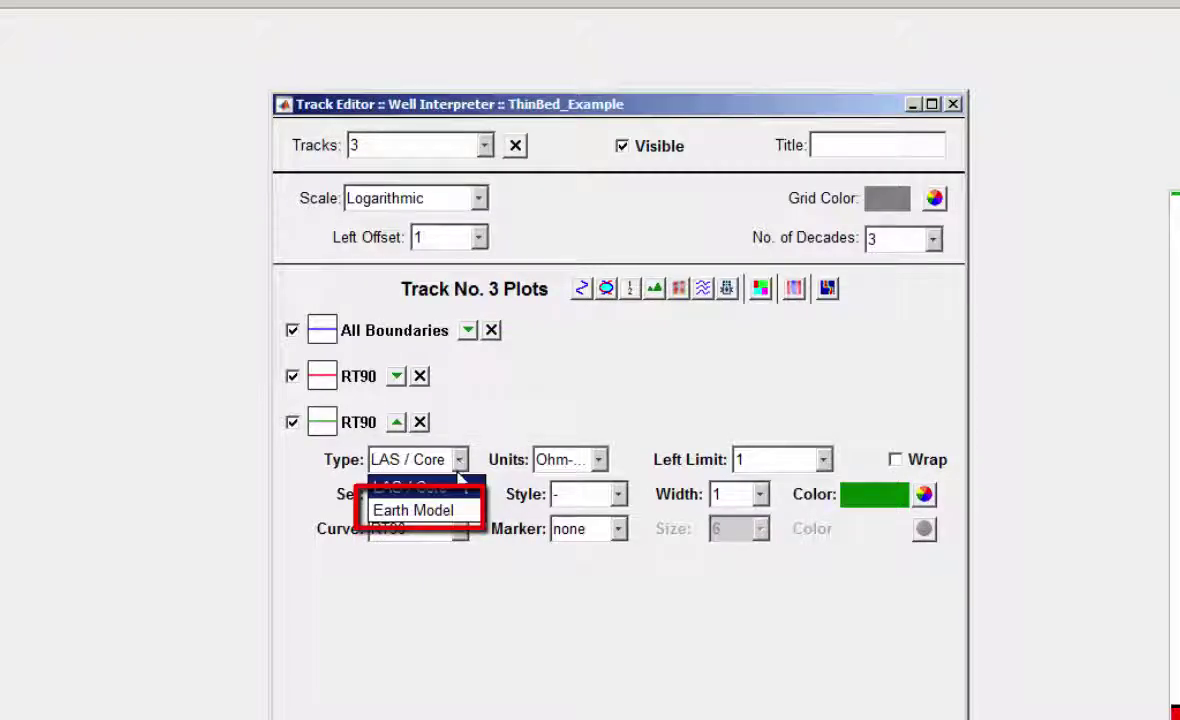
left_click(469, 510)
left_click(459, 494)
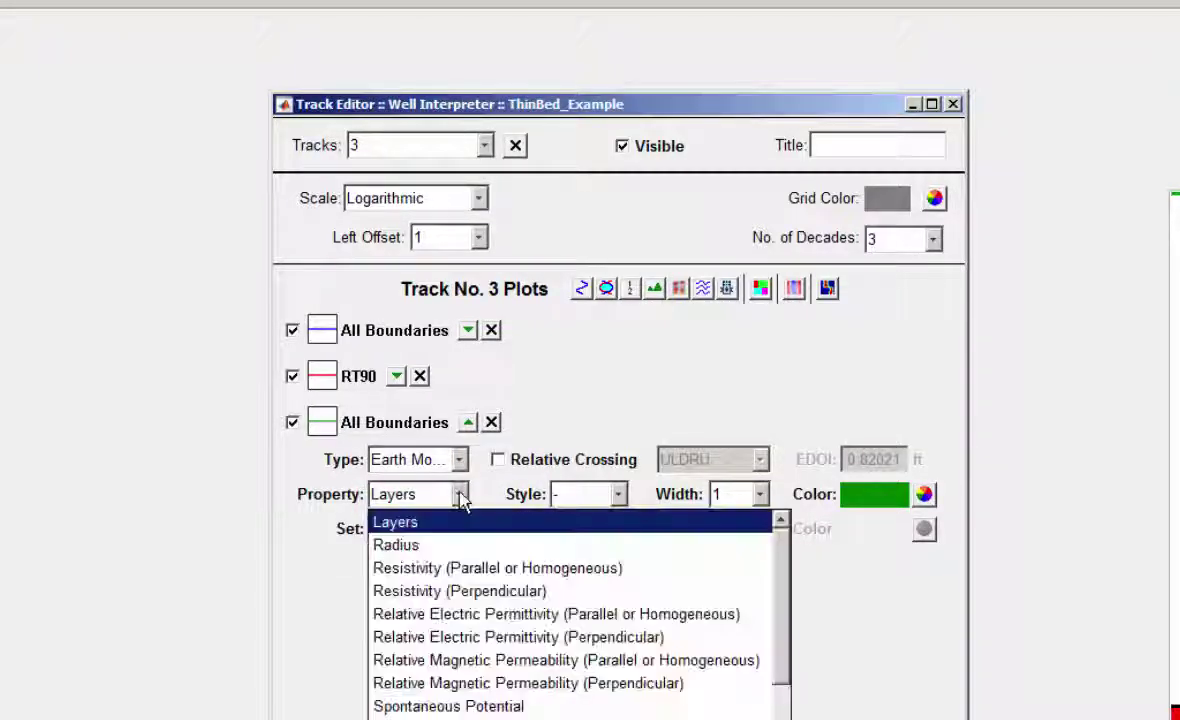
left_click(481, 567)
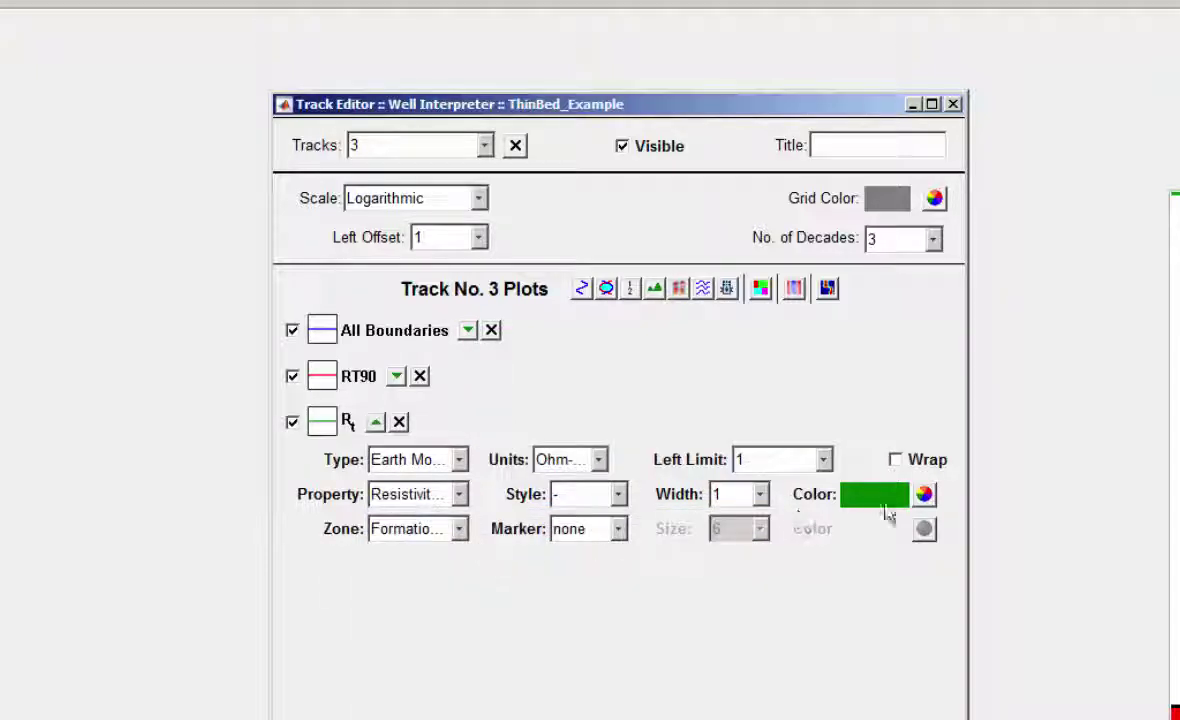
Set the line width of track 3's Earth Model resistivity curve to 1.5 and close the track editor
left_click(762, 494)
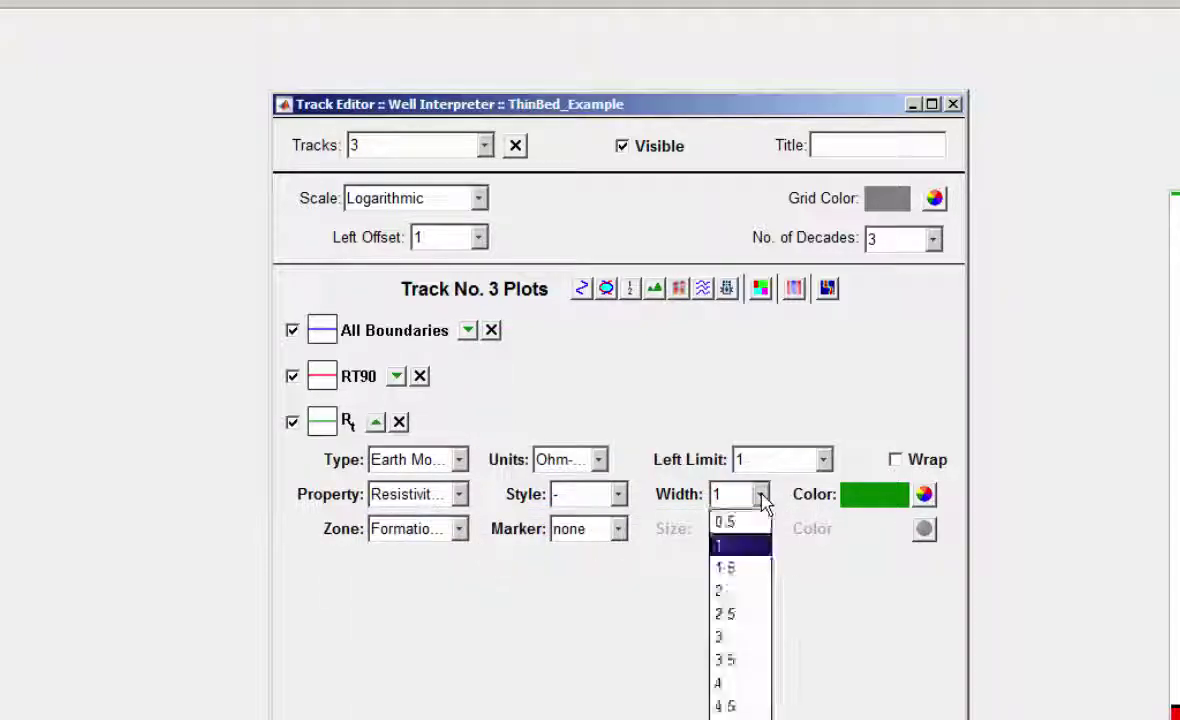
left_click(758, 565)
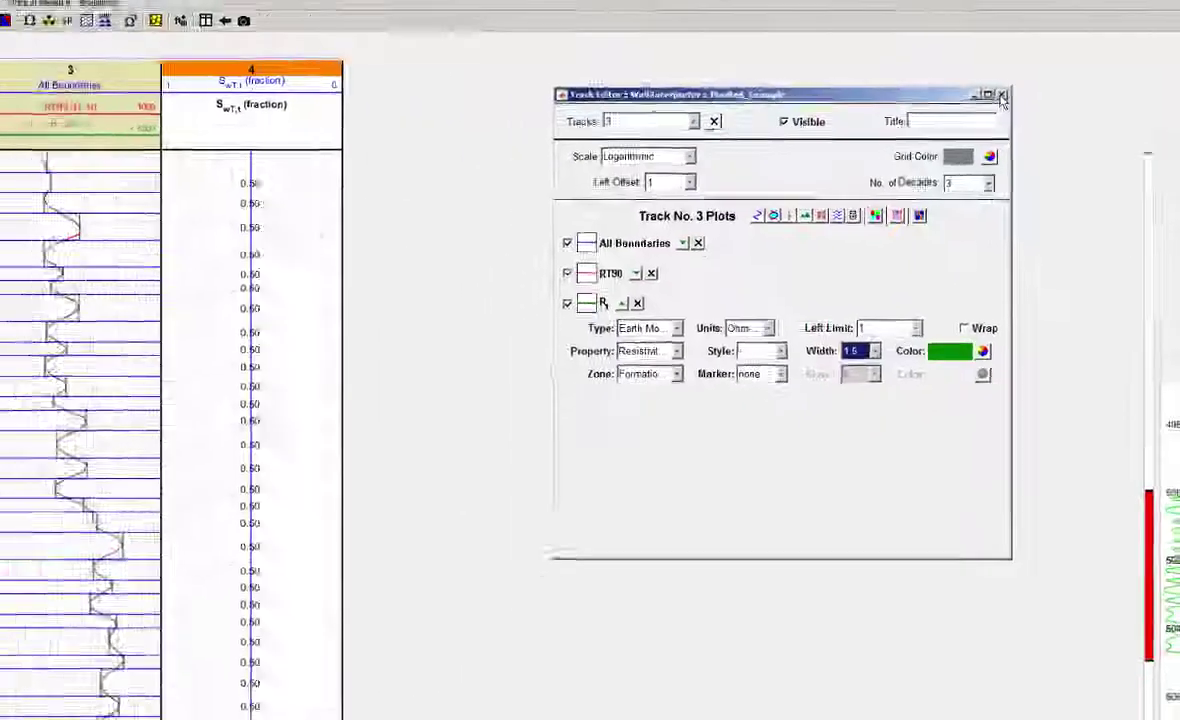
left_click(953, 104)
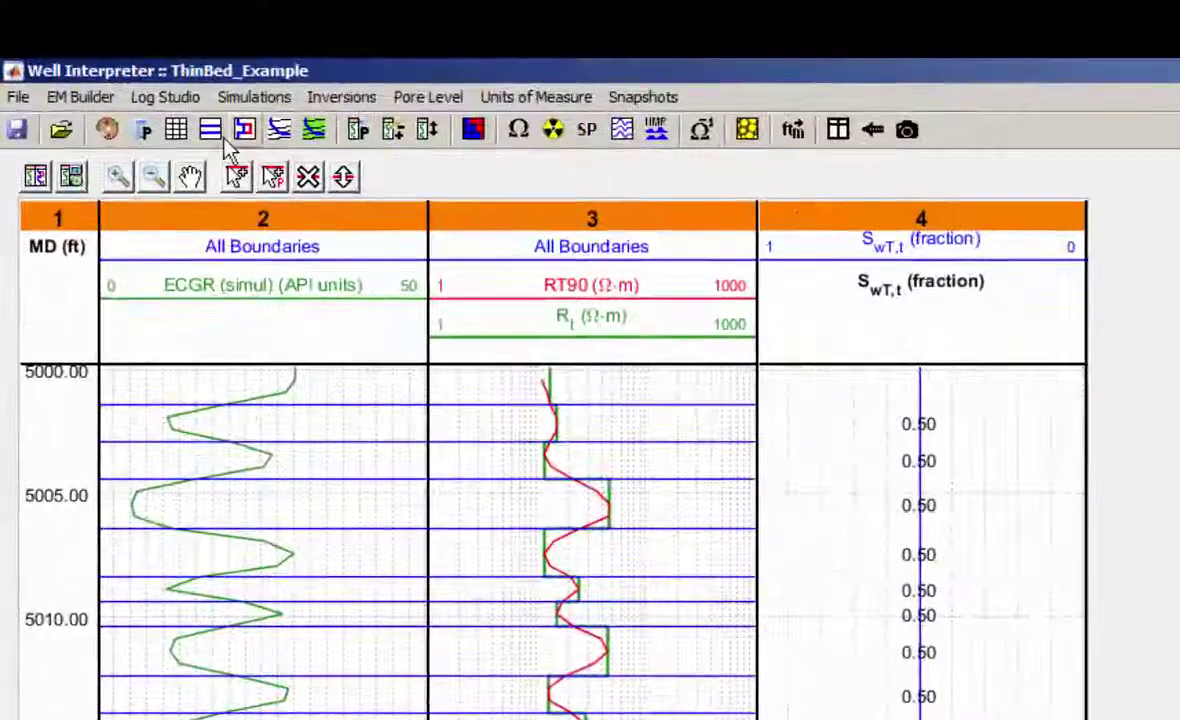
In the petrophysical calculator, disable Bulk Nuclear Properties and enable Archie's and Similar
left_click(145, 134)
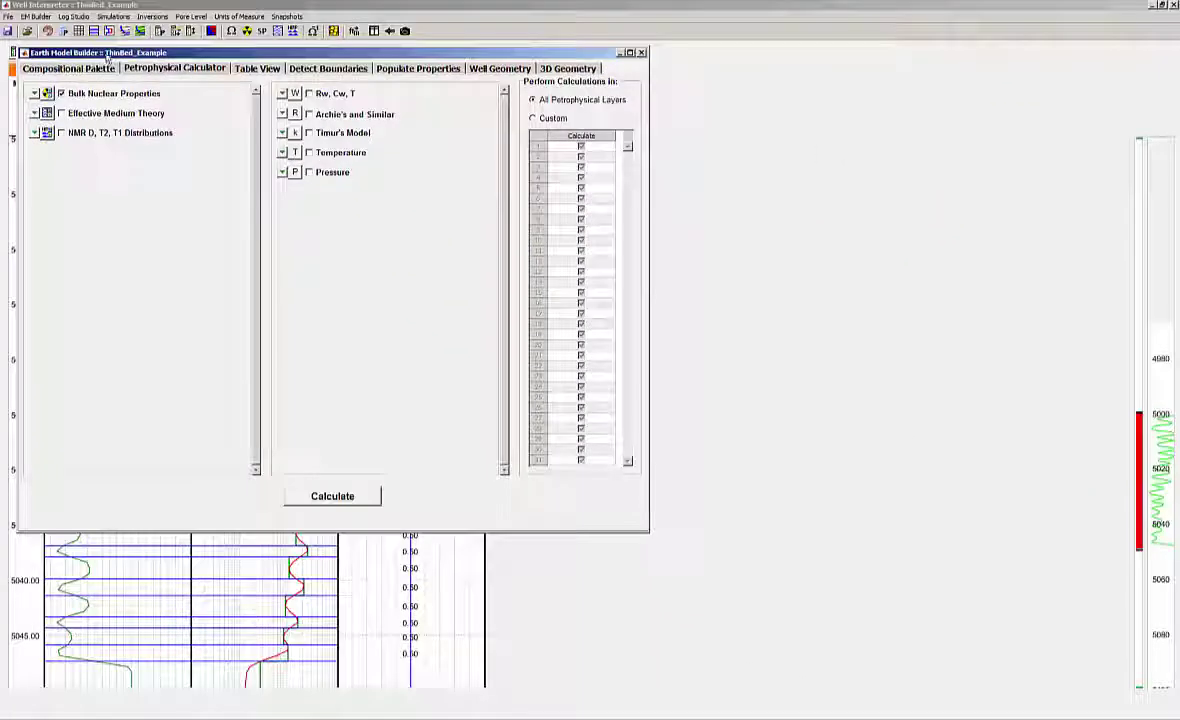
left_click_drag(106, 57, 579, 102)
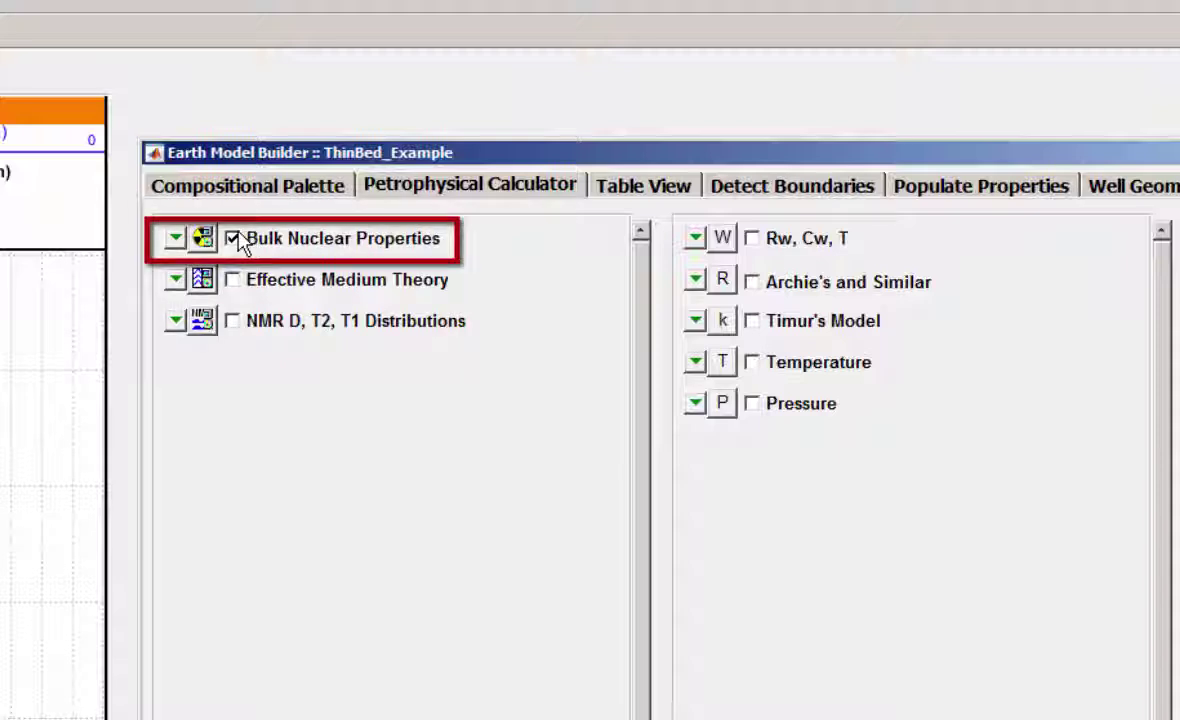
left_click(234, 242)
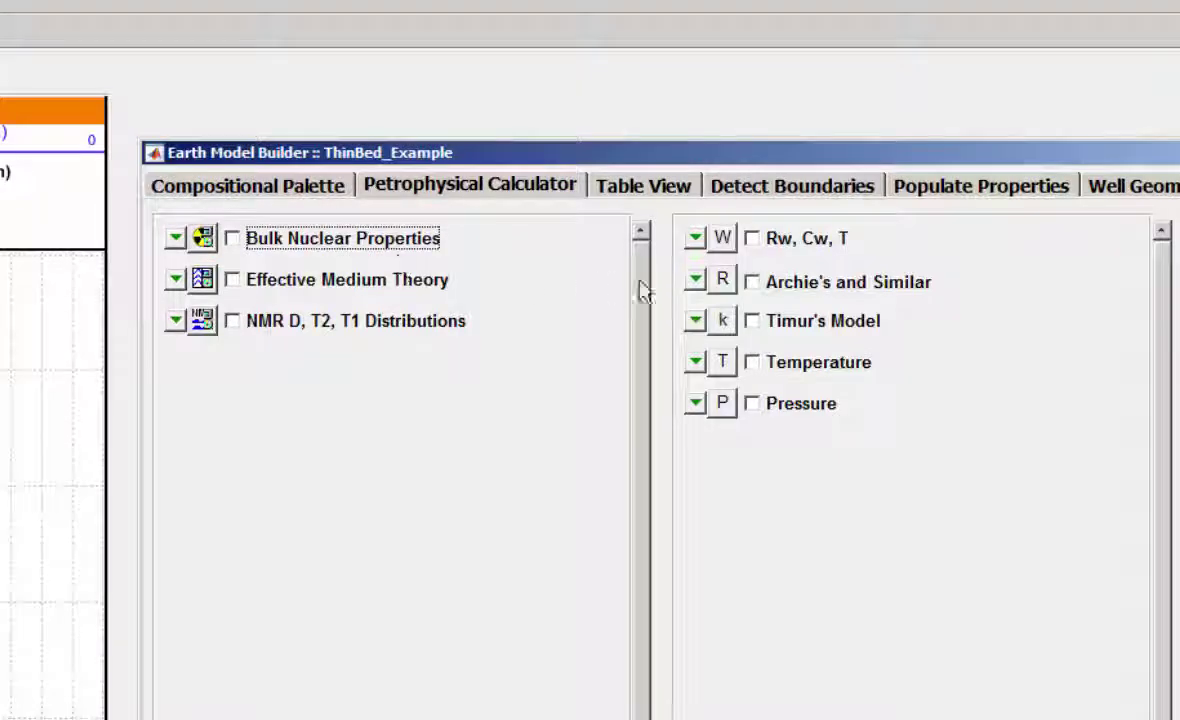
left_click(752, 283)
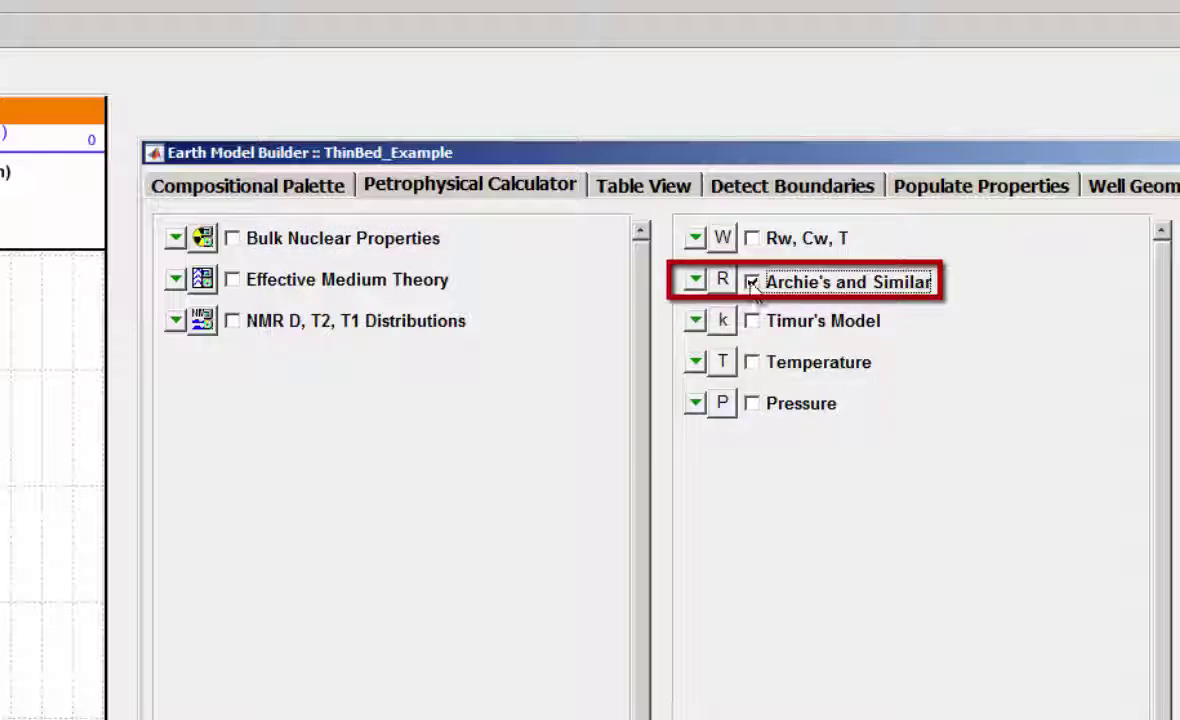
Set the Archie's calculation type to Water Saturation from Resistivities, run the calculation, and close the Earth Model Builder
left_click(696, 281)
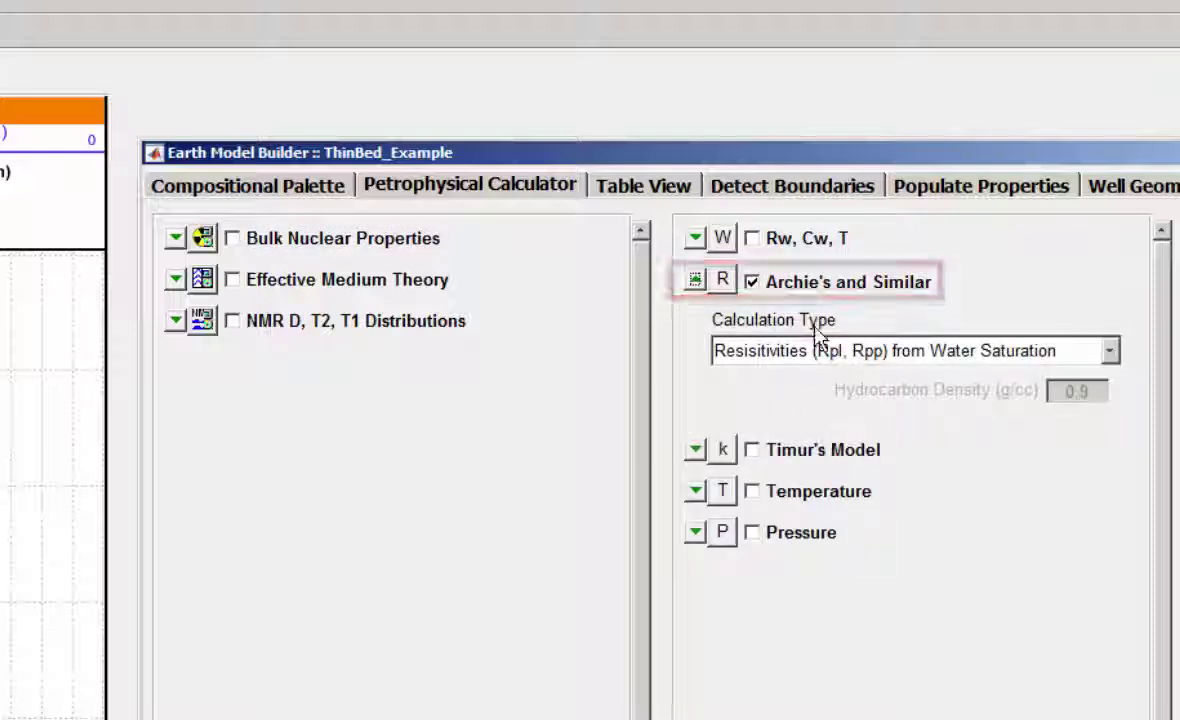
left_click(1111, 352)
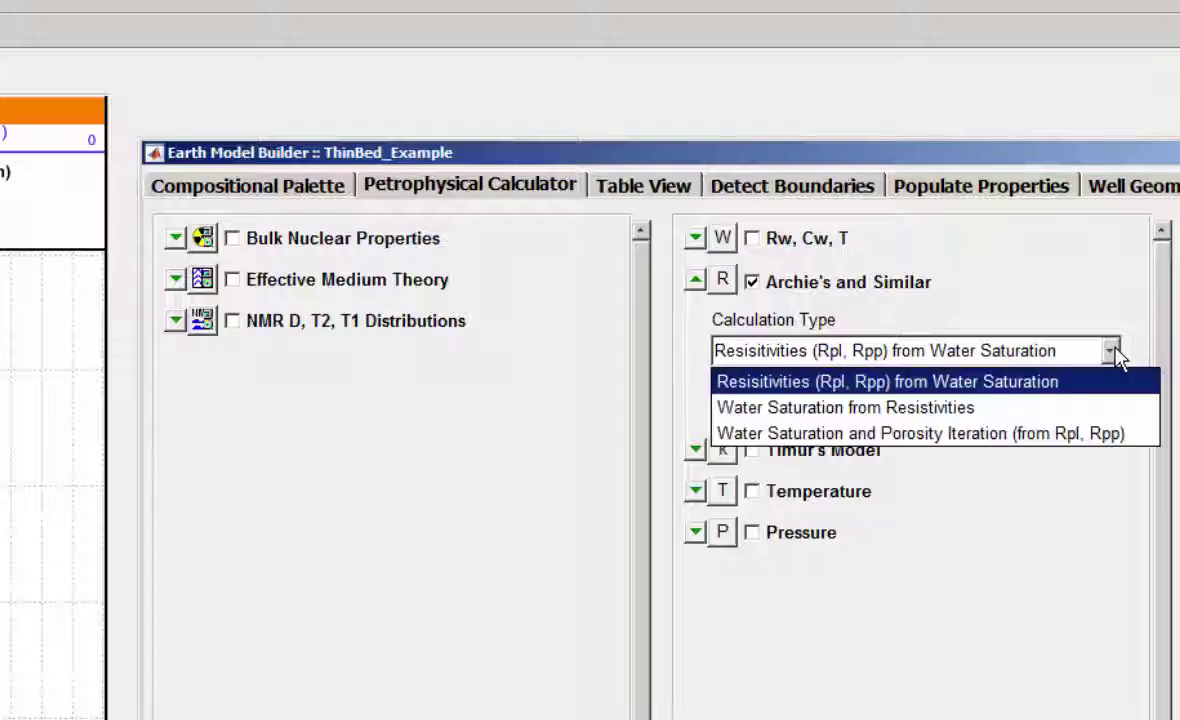
left_click(1068, 408)
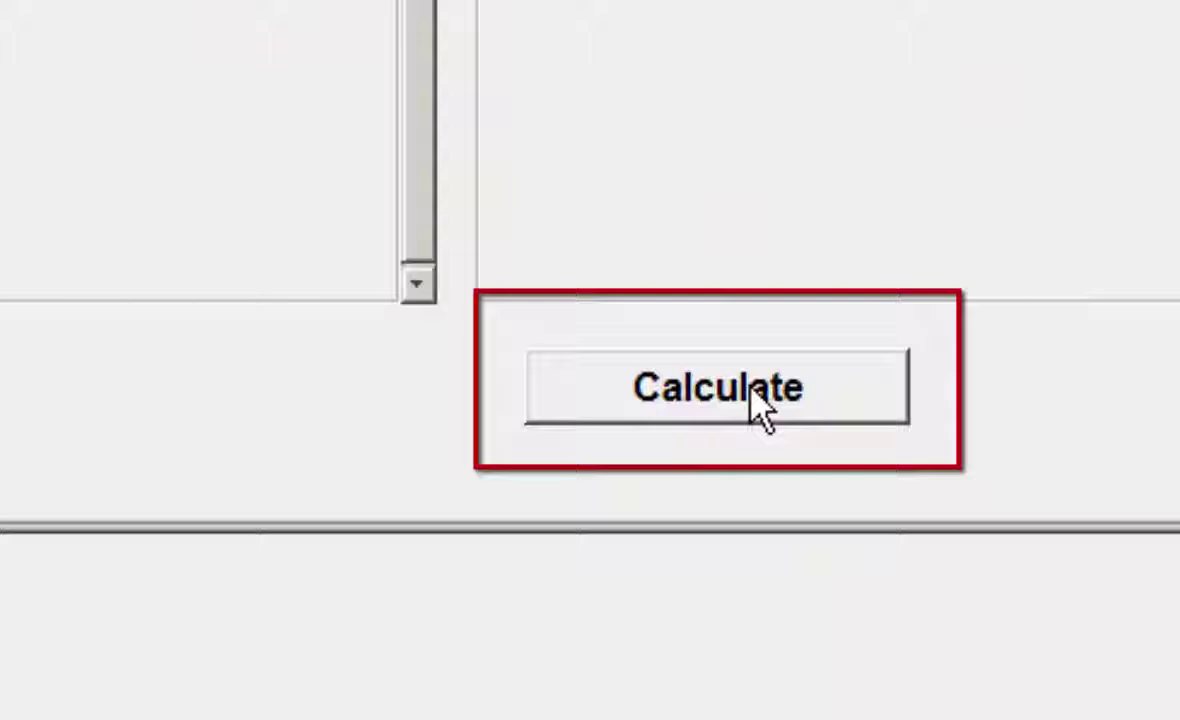
left_click(752, 392)
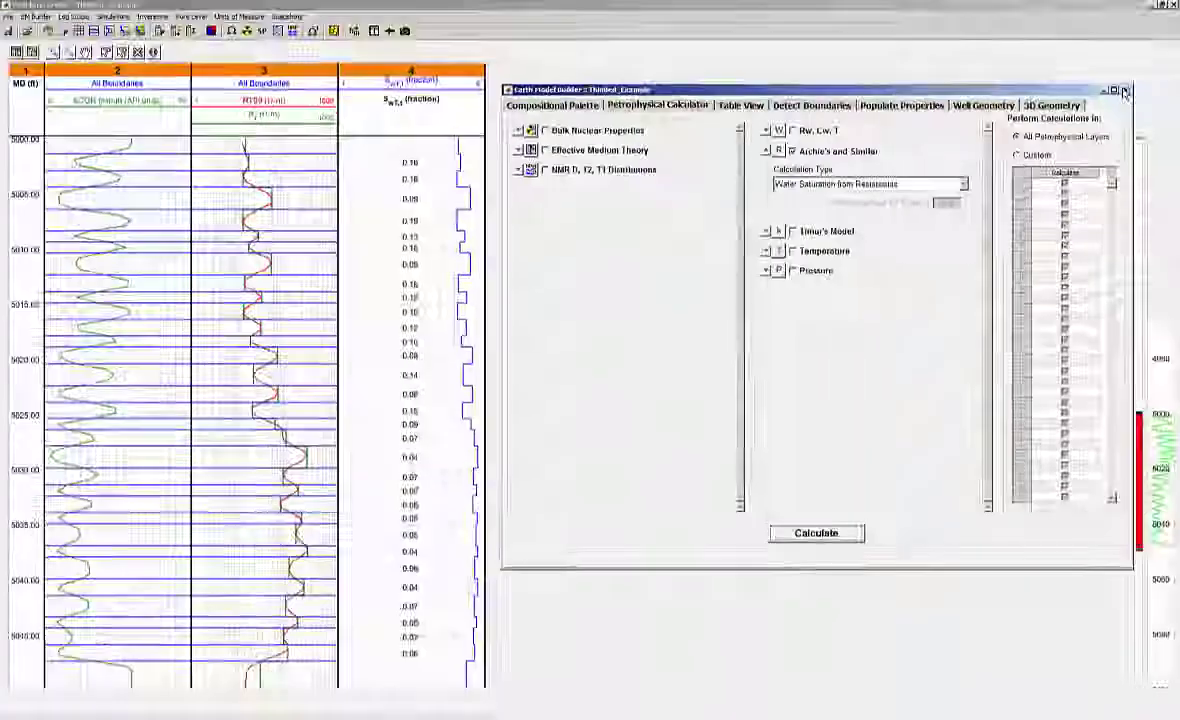
left_click(1104, 88)
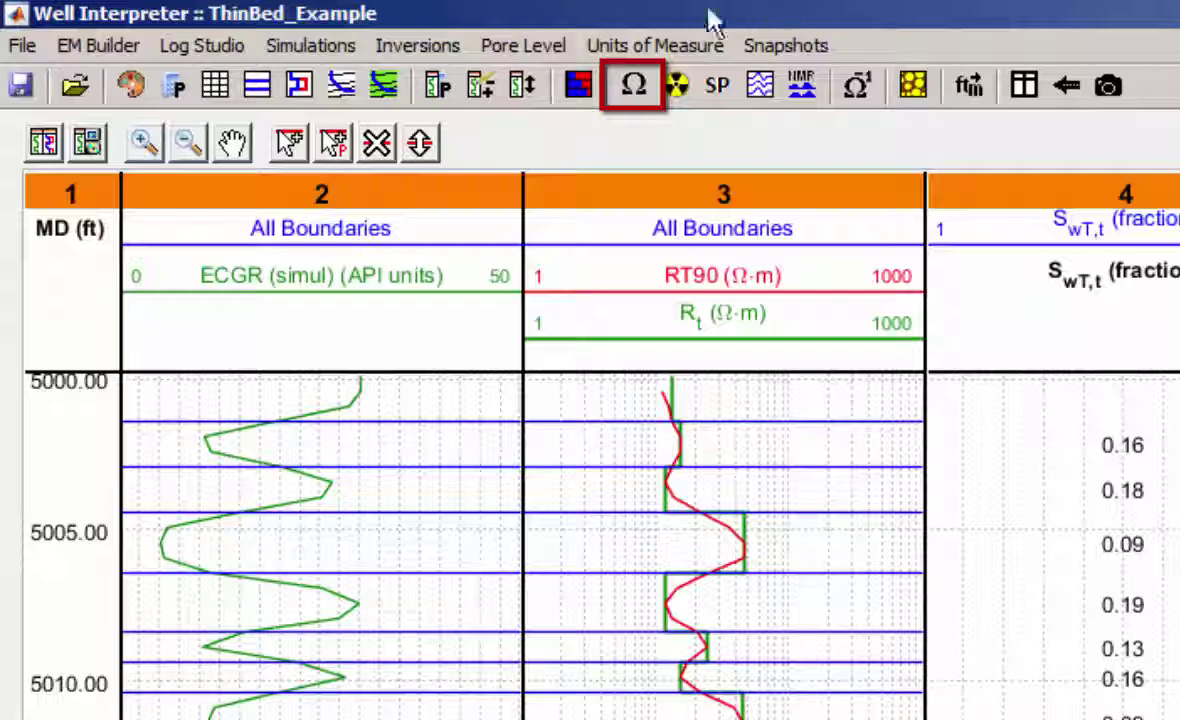
Set up a resistivity simulation with the AIT tool and the 2-D Schlumberger variant
left_click(633, 88)
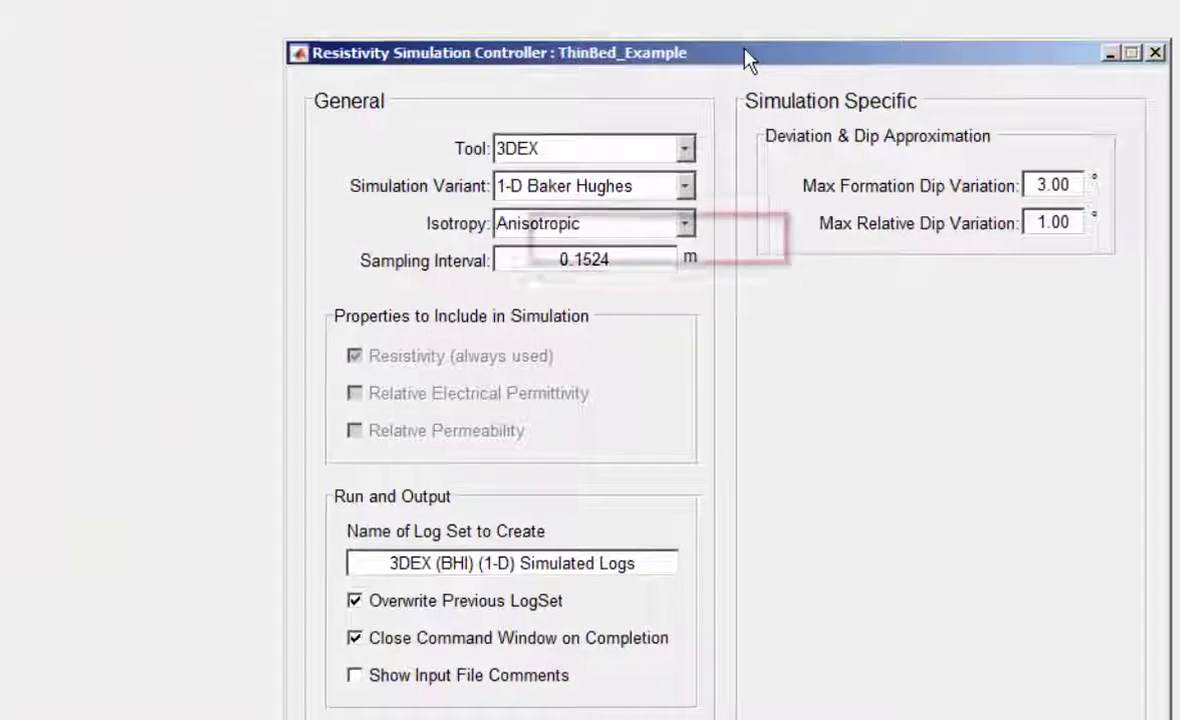
left_click(685, 148)
left_click(666, 229)
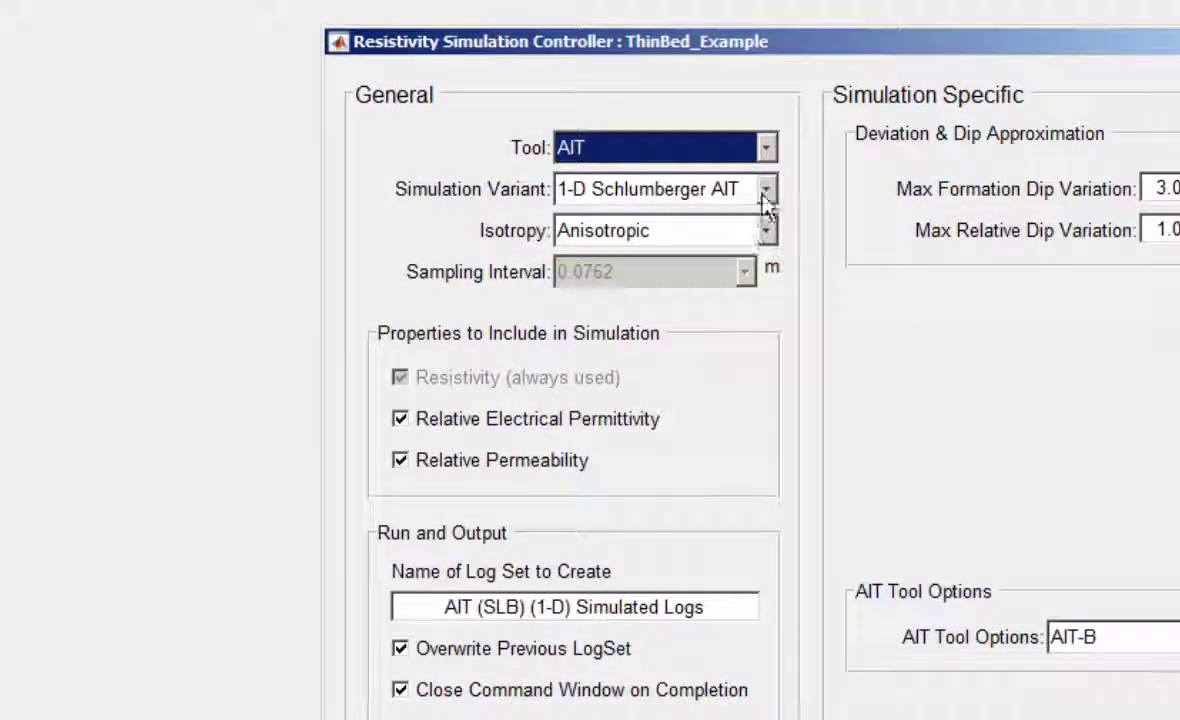
left_click(766, 190)
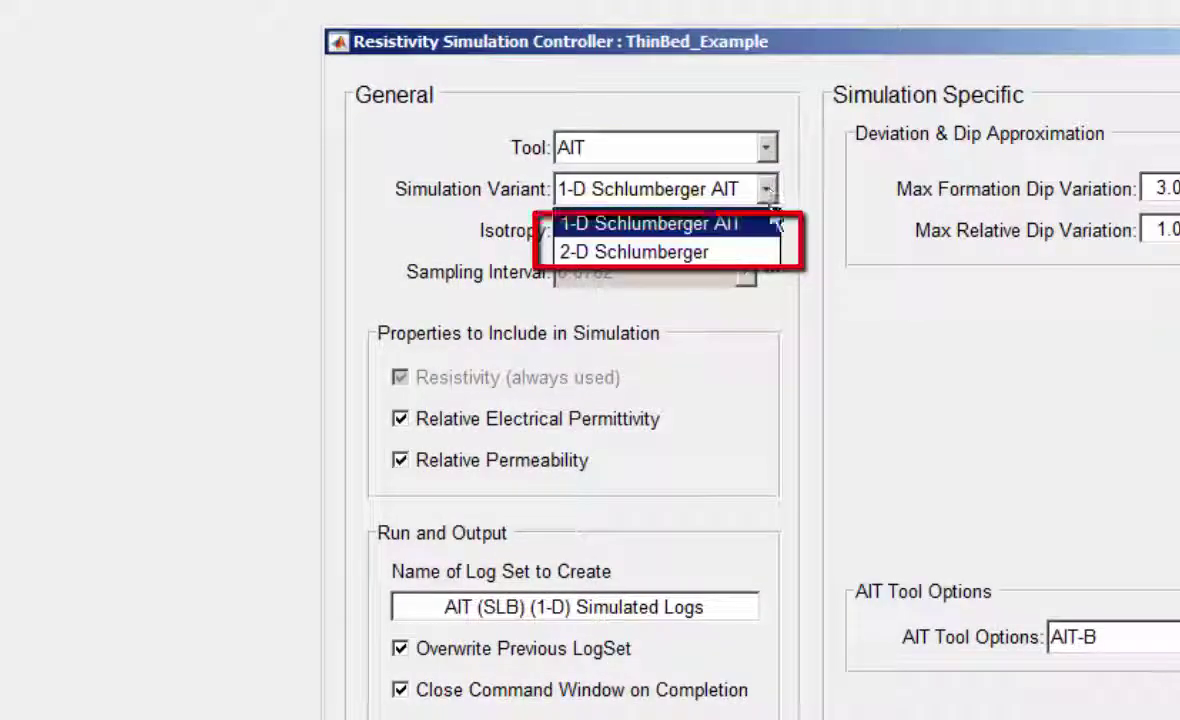
left_click(768, 253)
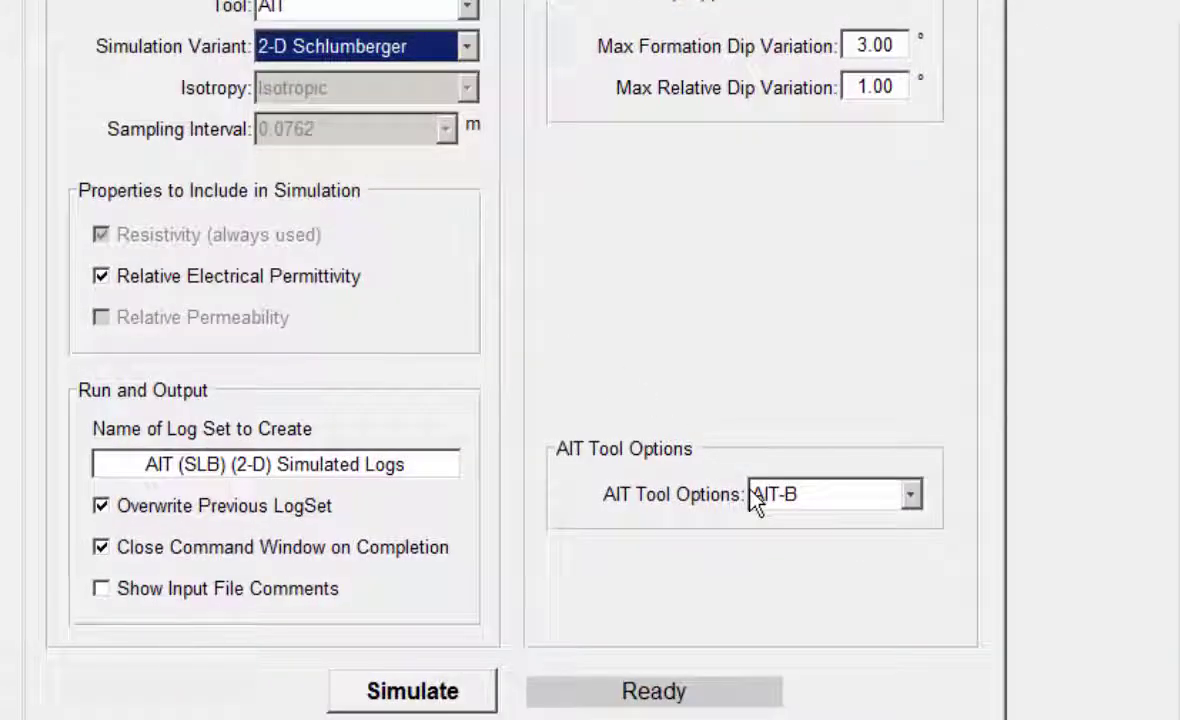
Choose the AIT-H tool option and run the resistivity simulation
left_click(913, 497)
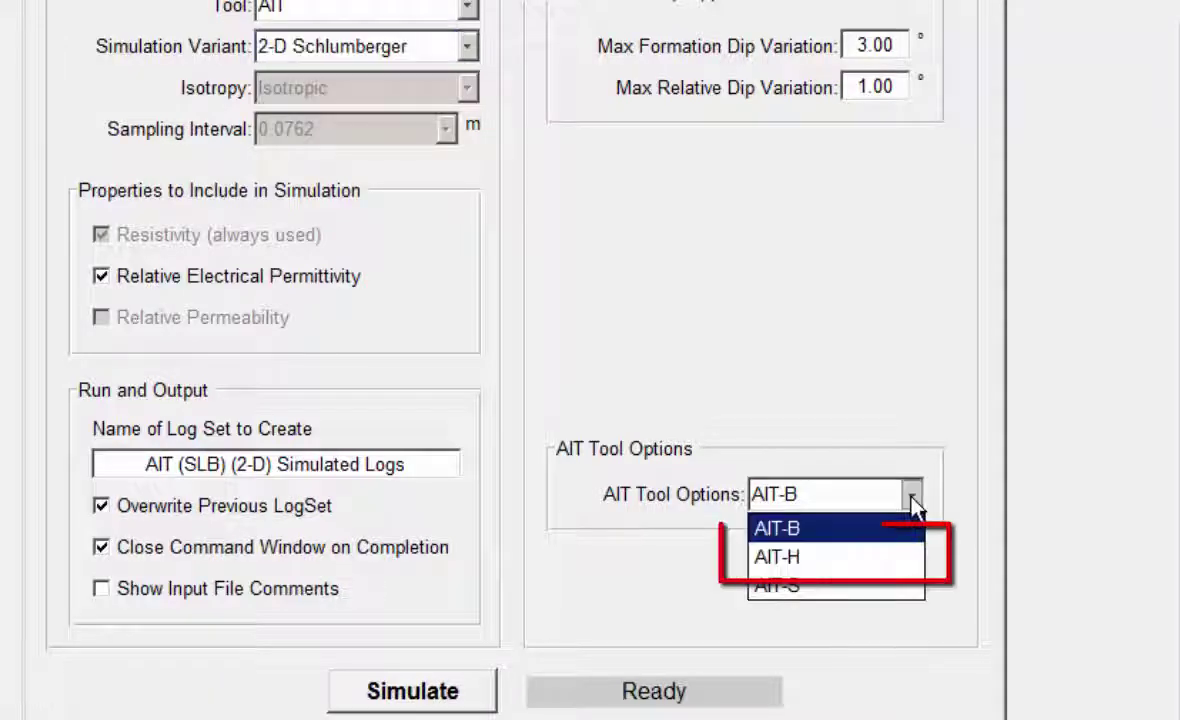
left_click(895, 556)
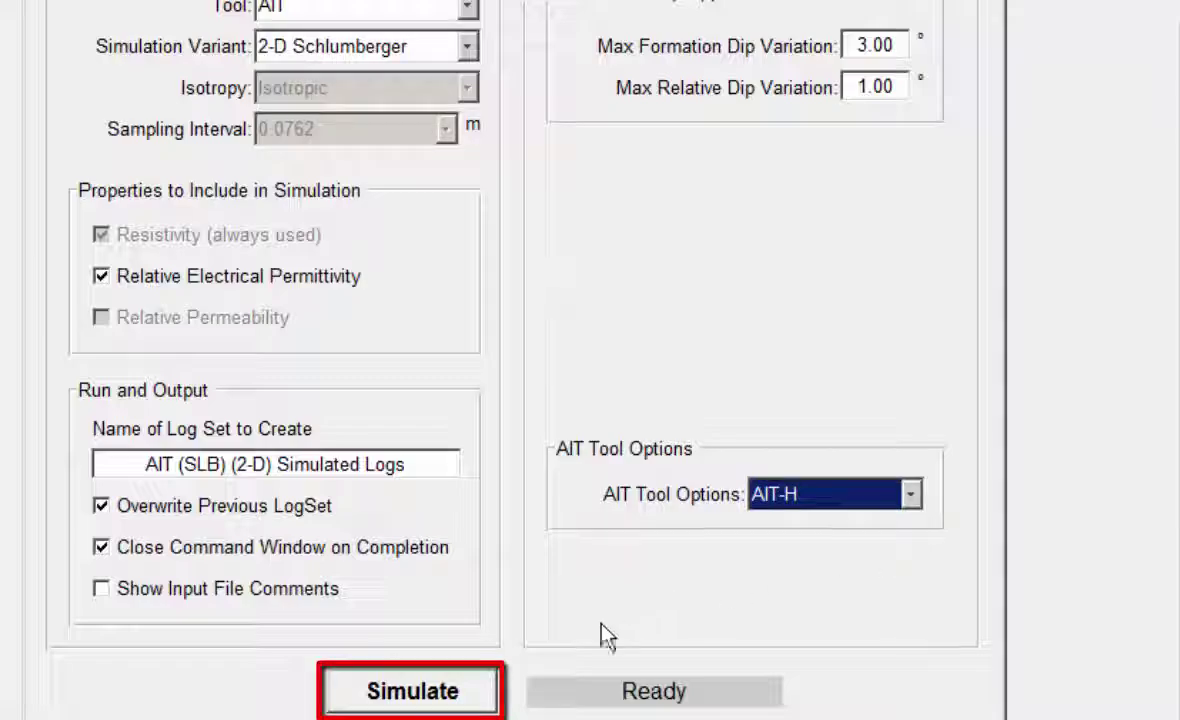
left_click(485, 692)
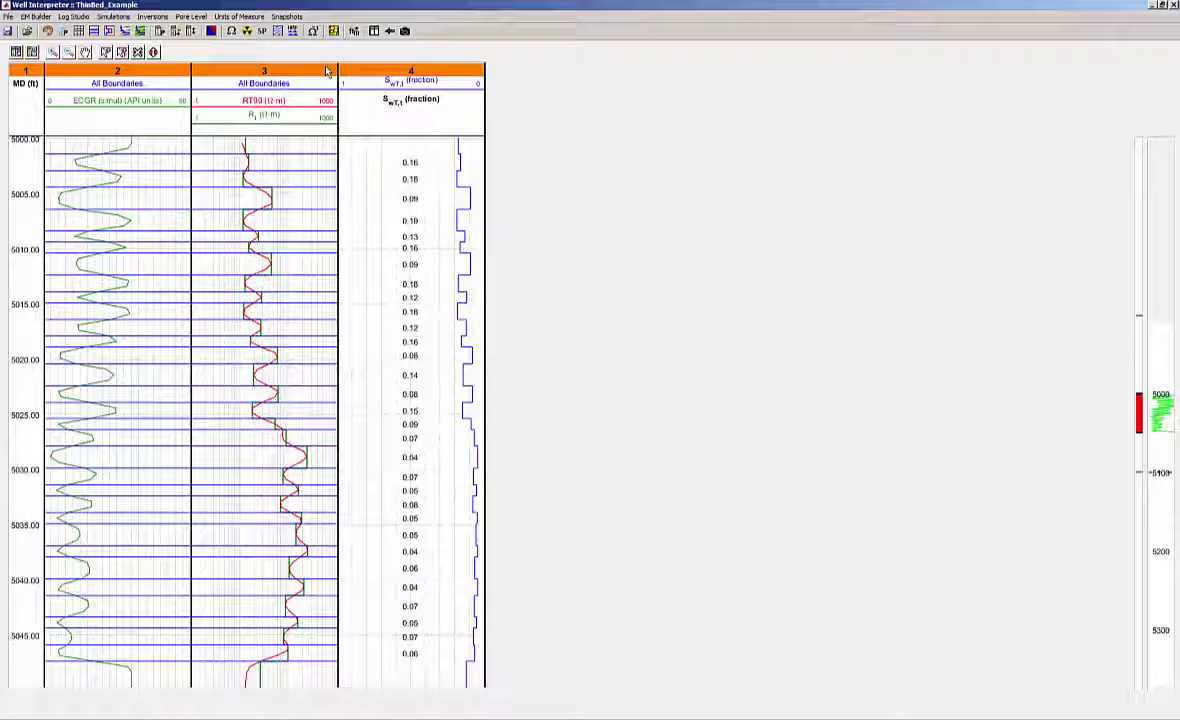
Add the RT90 curve from the AIT (SLB) (2-D) Simulated Logs set to track 3 as a Simulated Log plot
double_click(326, 71)
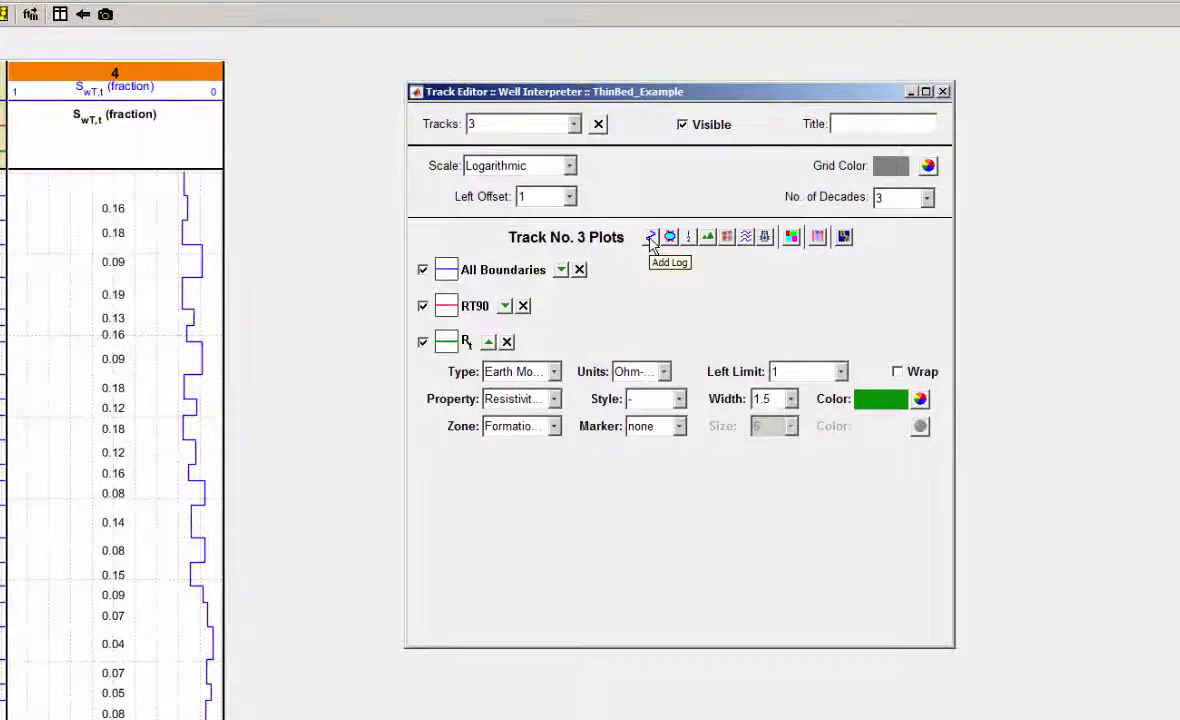
left_click(650, 240)
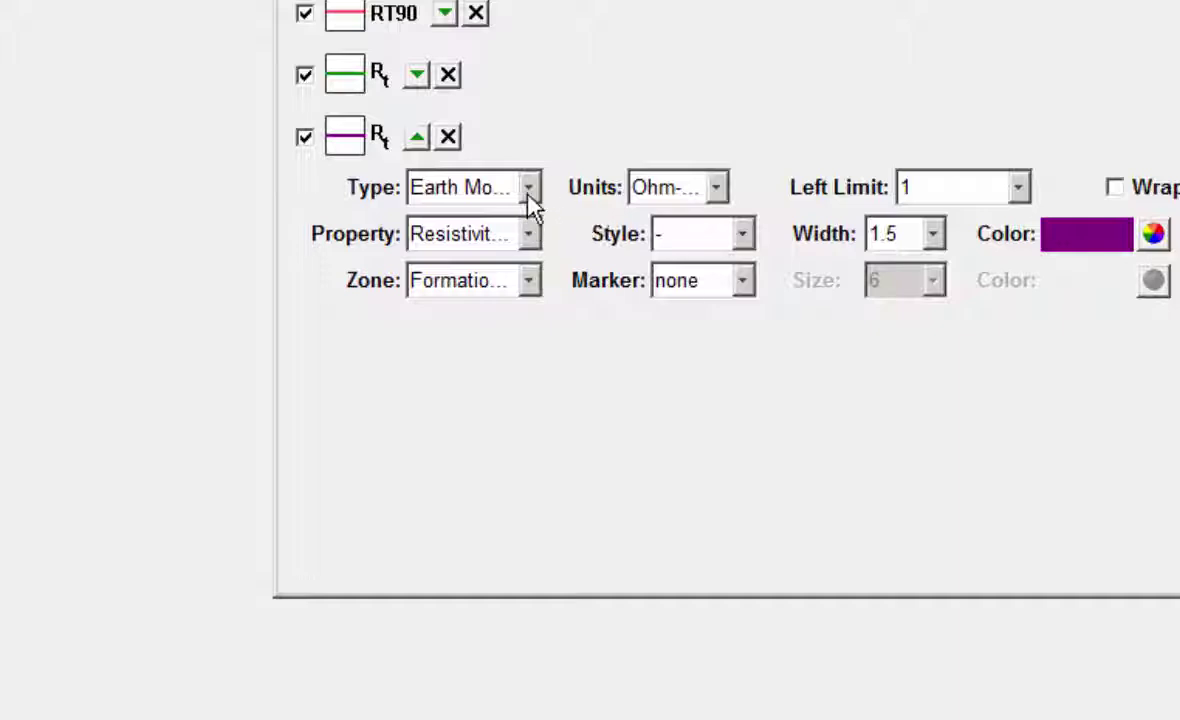
left_click(530, 190)
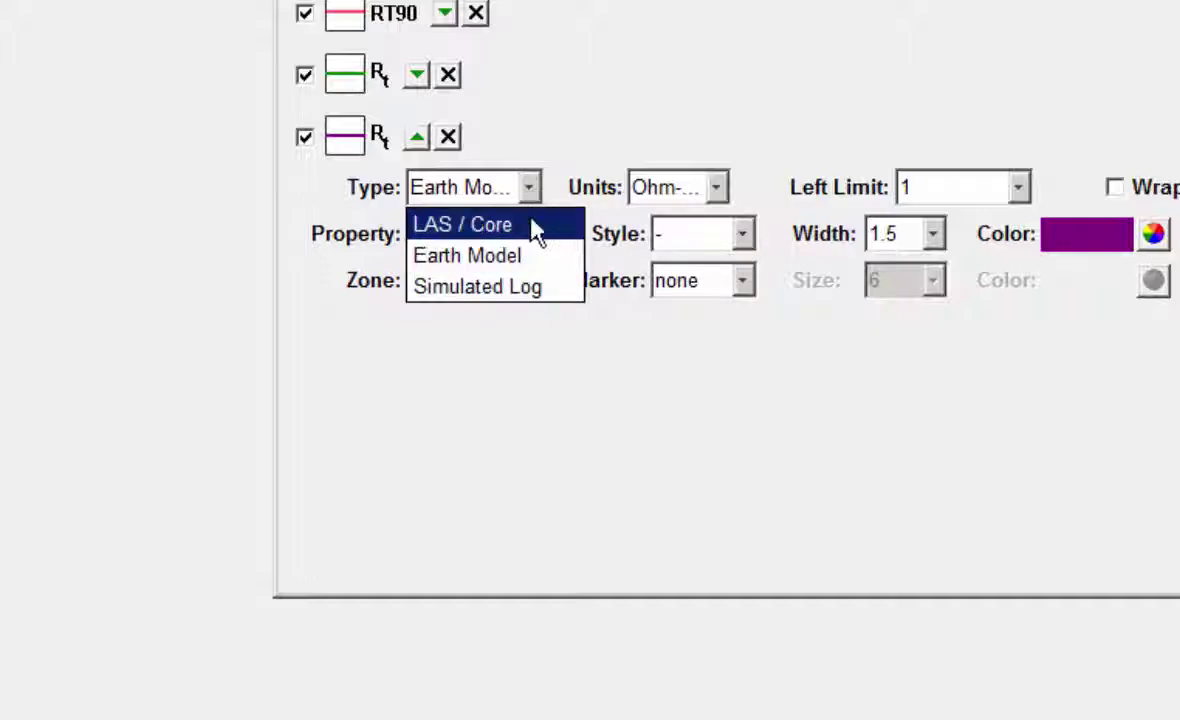
left_click(533, 288)
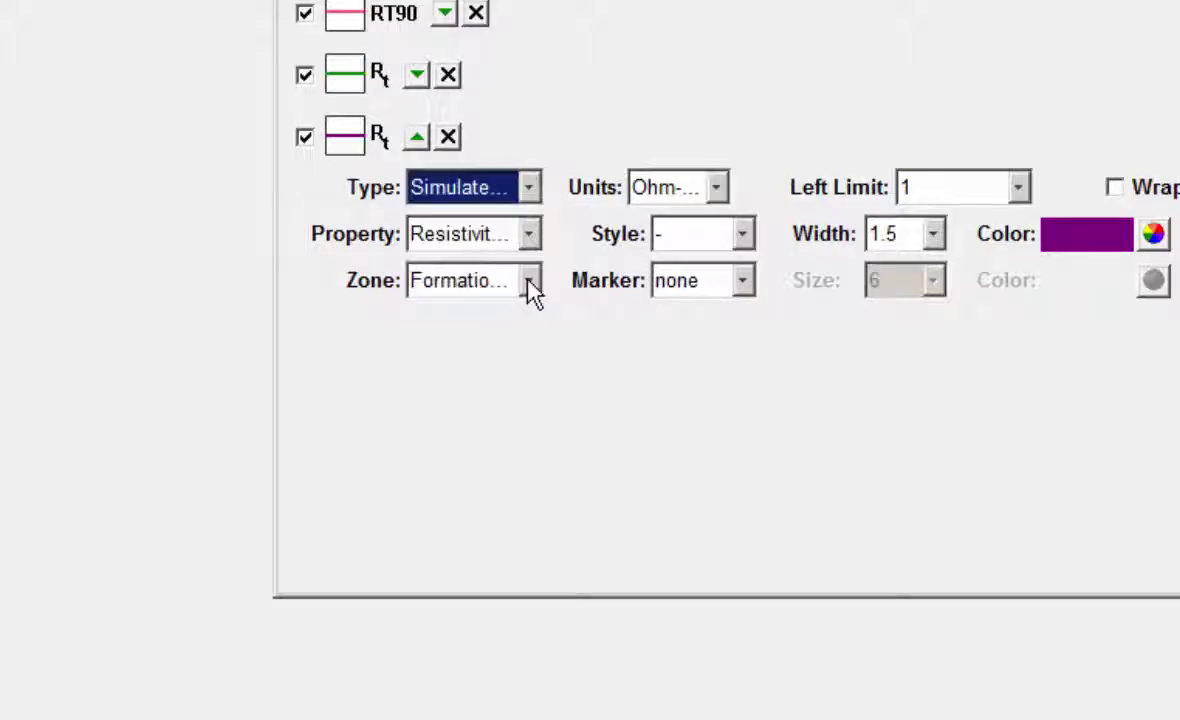
left_click(532, 238)
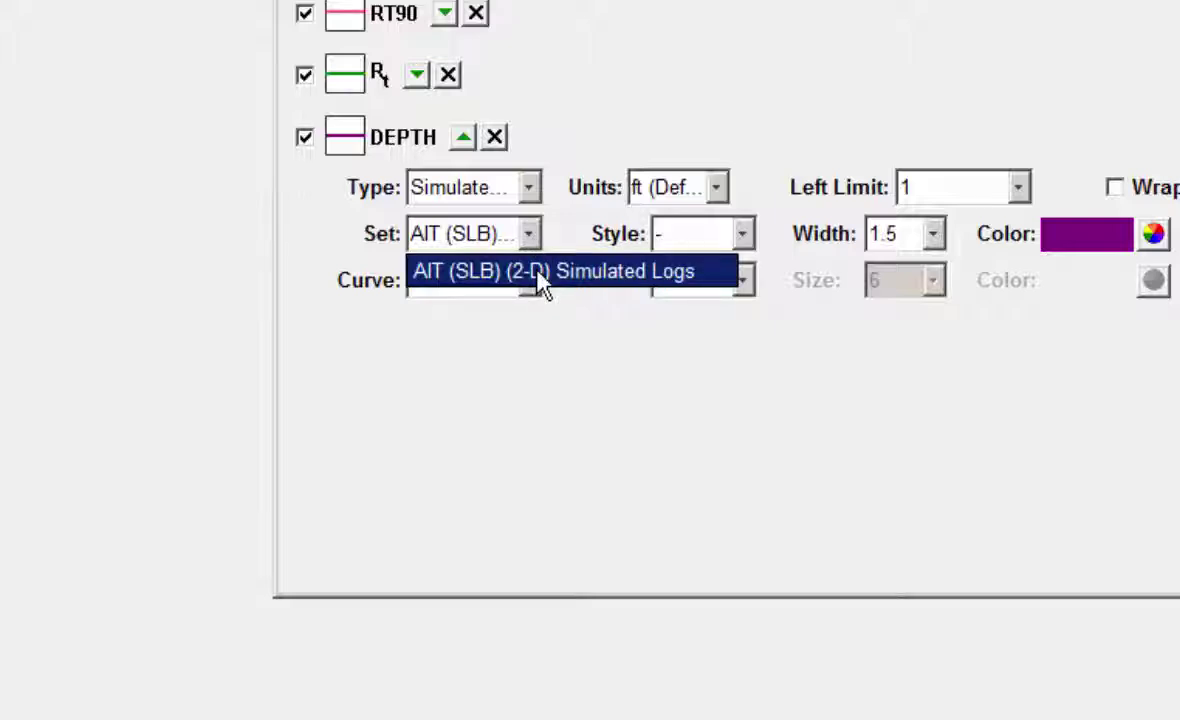
left_click(530, 268)
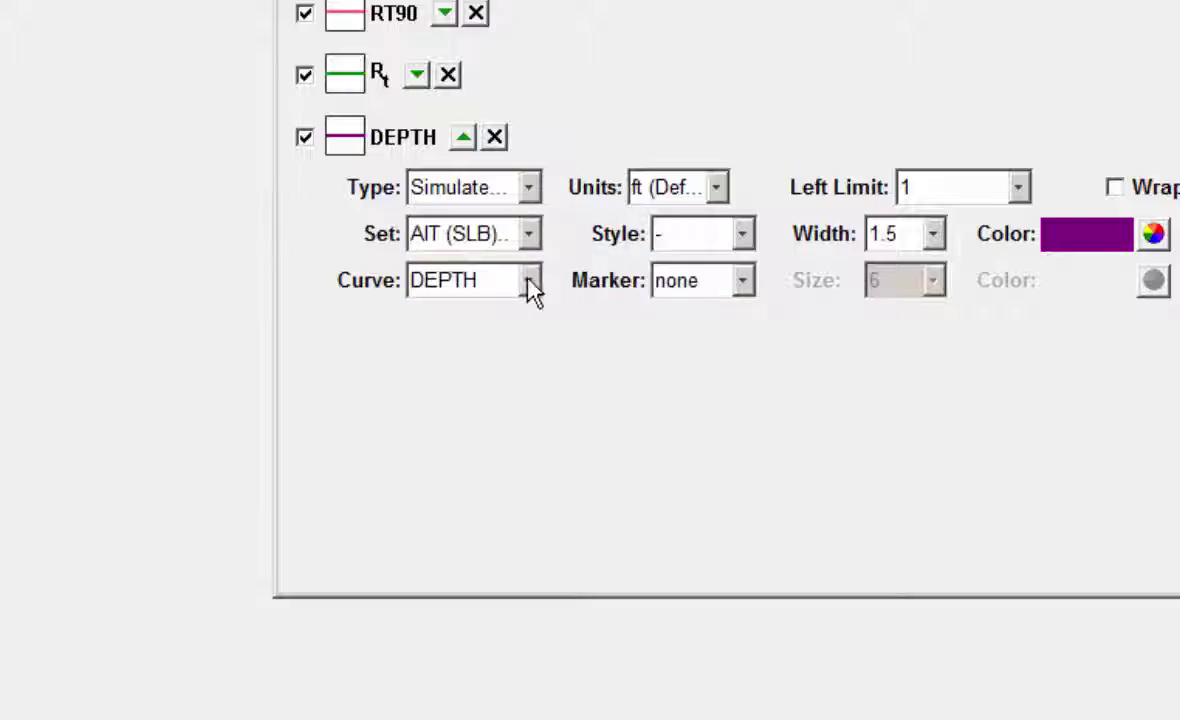
left_click(529, 283)
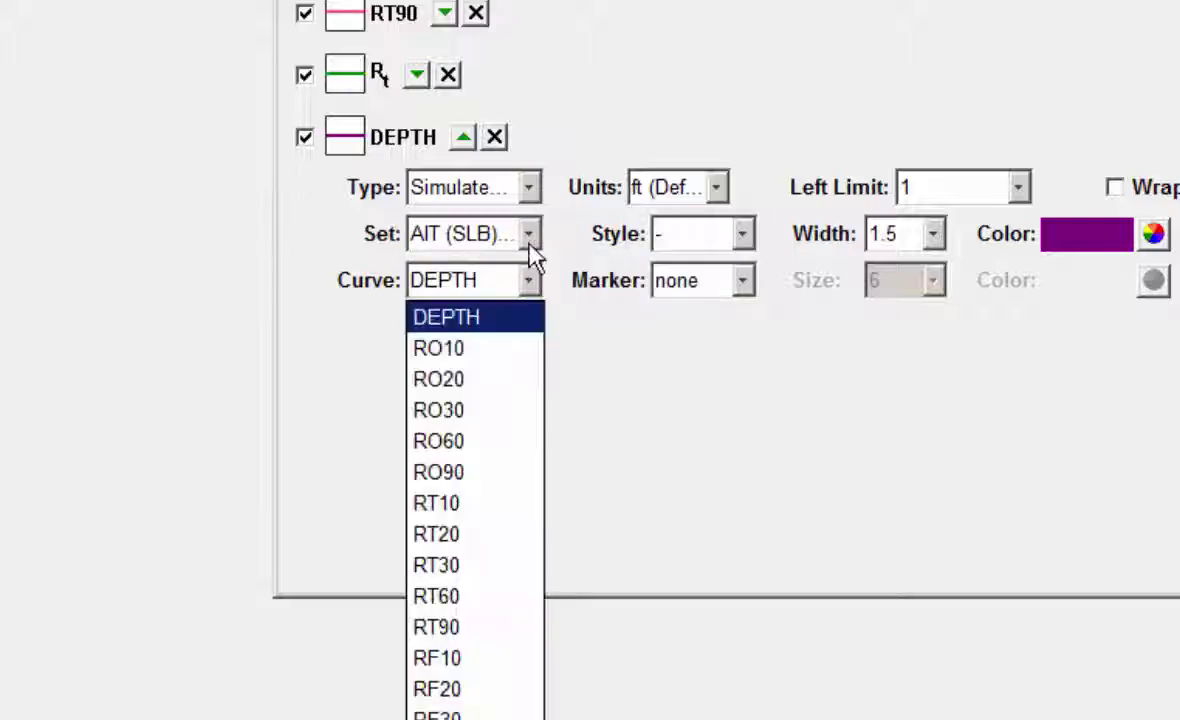
left_click(462, 626)
Format the simulated RT90 curve in track 3 as a red dashed line
left_click(742, 236)
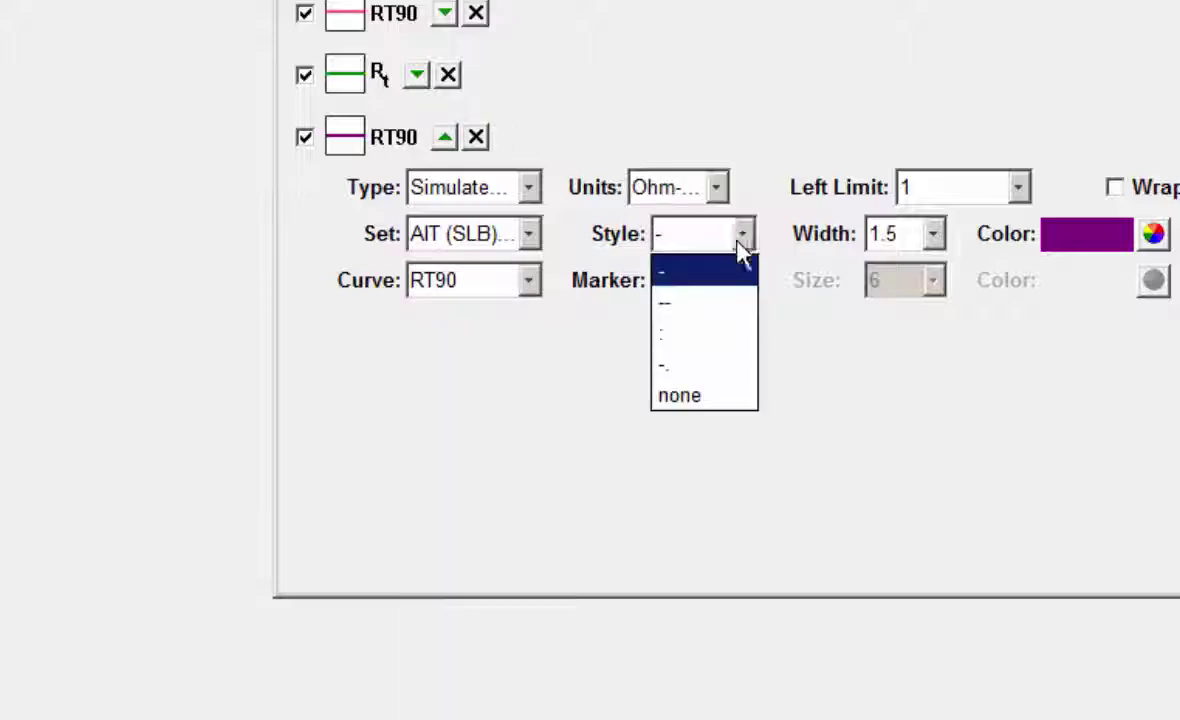
left_click(730, 314)
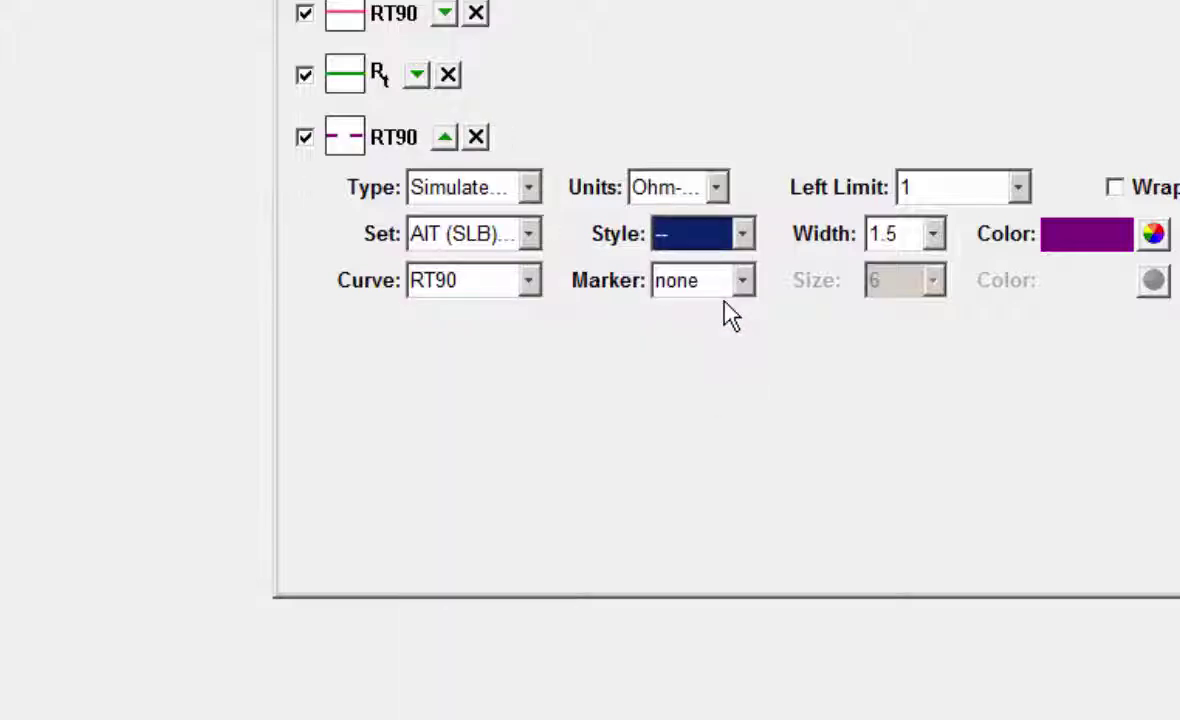
left_click(1154, 235)
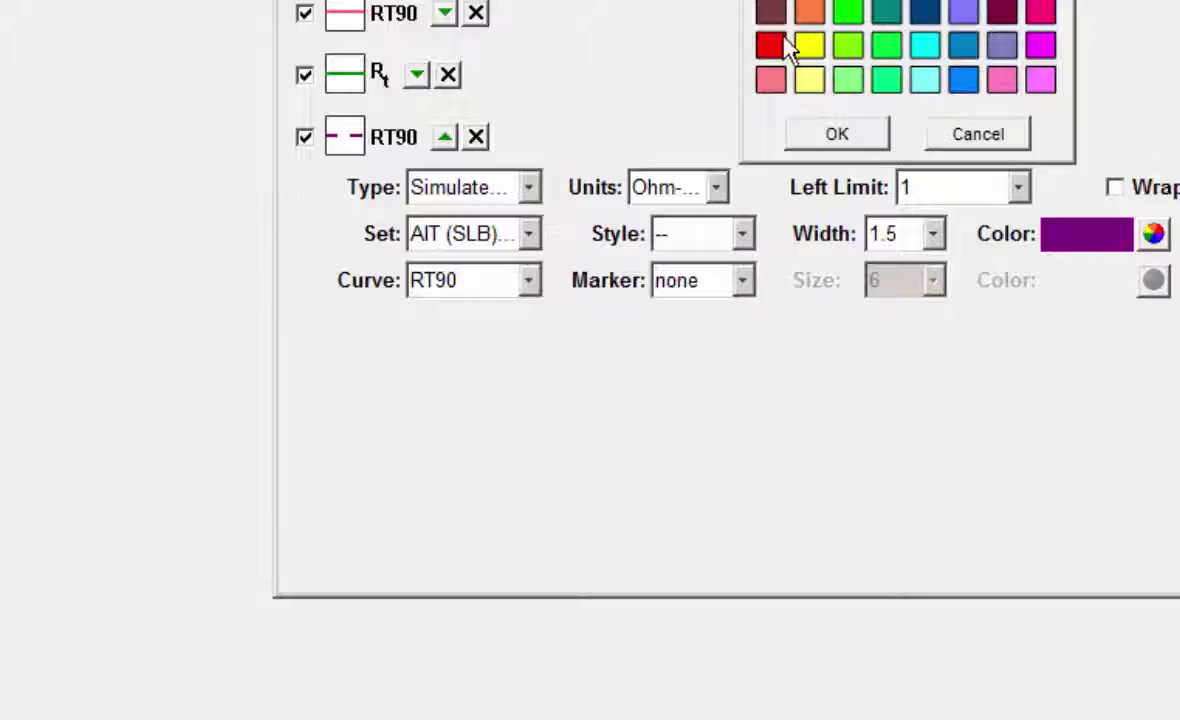
left_click(776, 46)
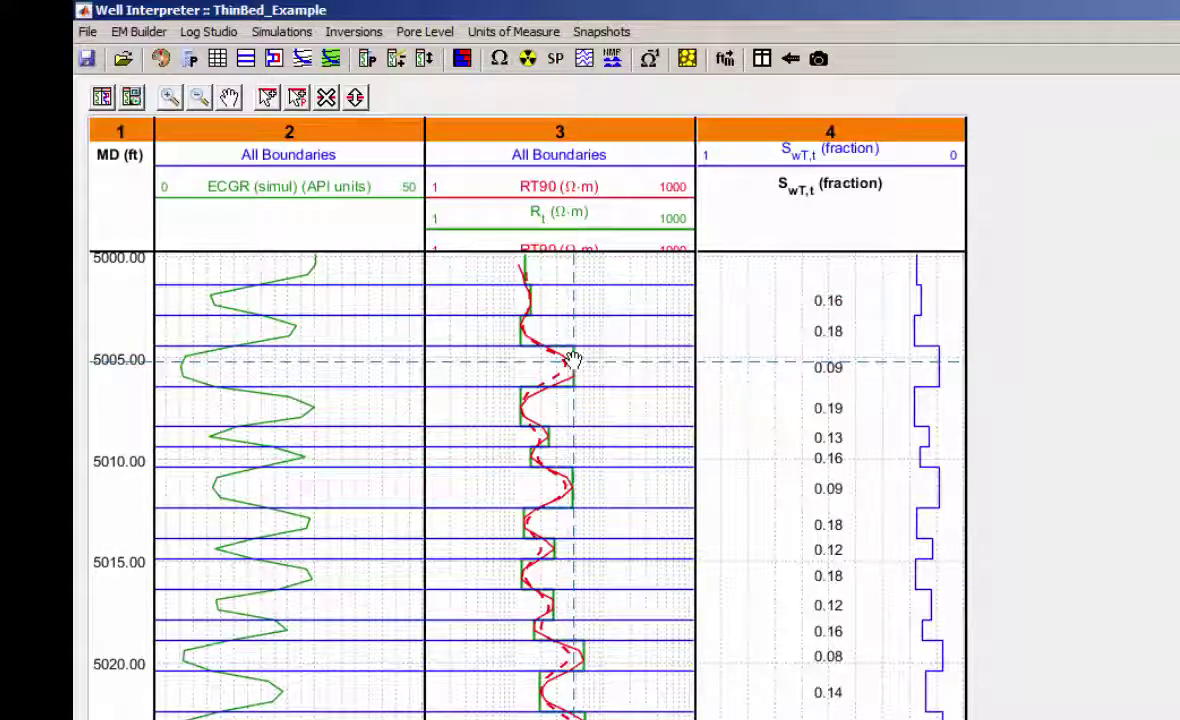
Adjust the Rt values of the beds near 5005 and 5011 ft and shift the boundary near 5006 ft slightly deeper
left_click_drag(572, 357, 597, 362)
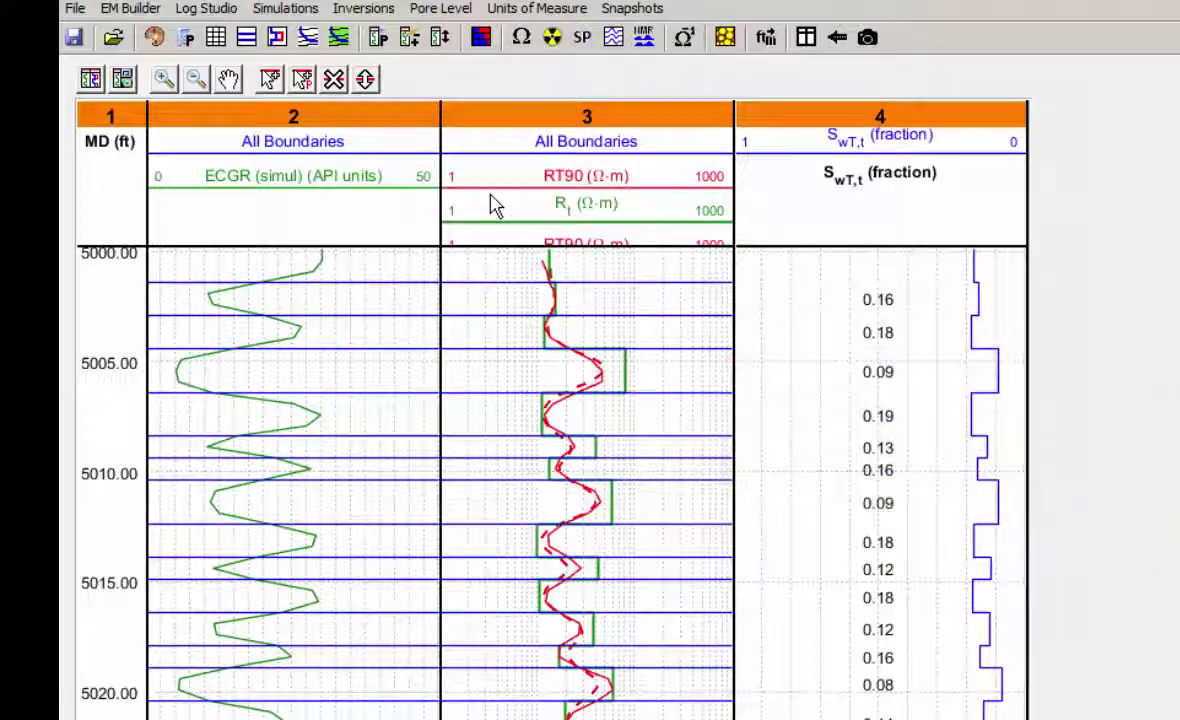
left_click(365, 80)
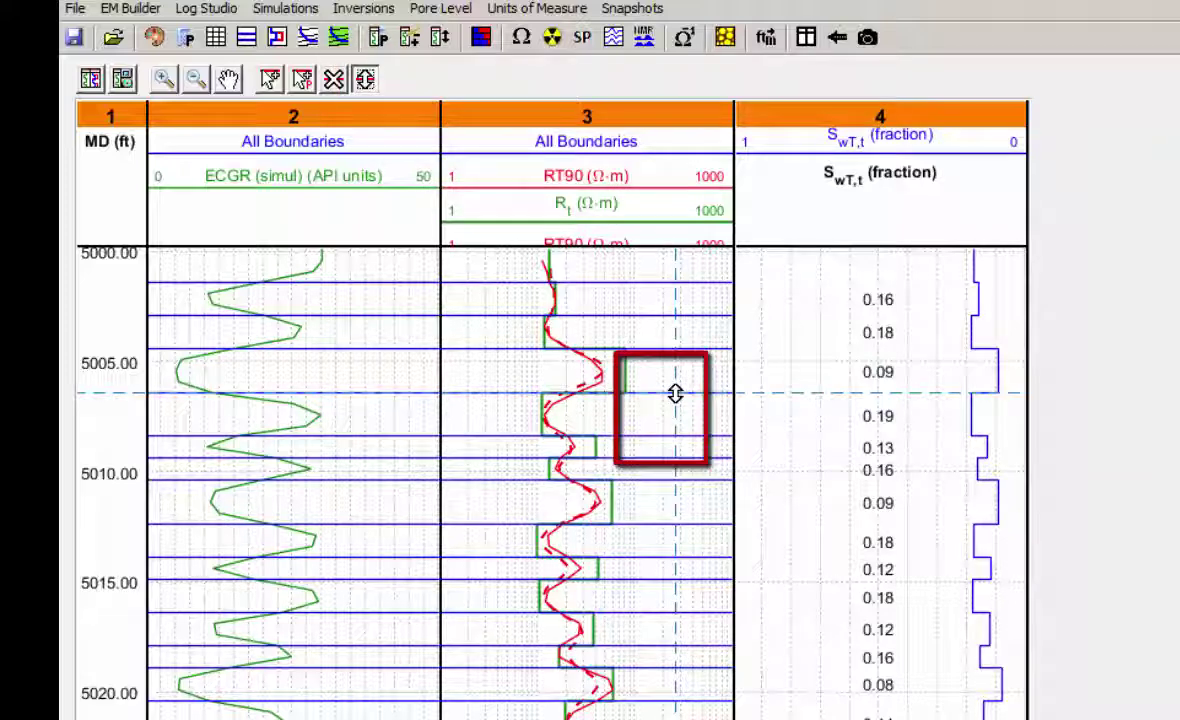
left_click_drag(675, 394, 674, 398)
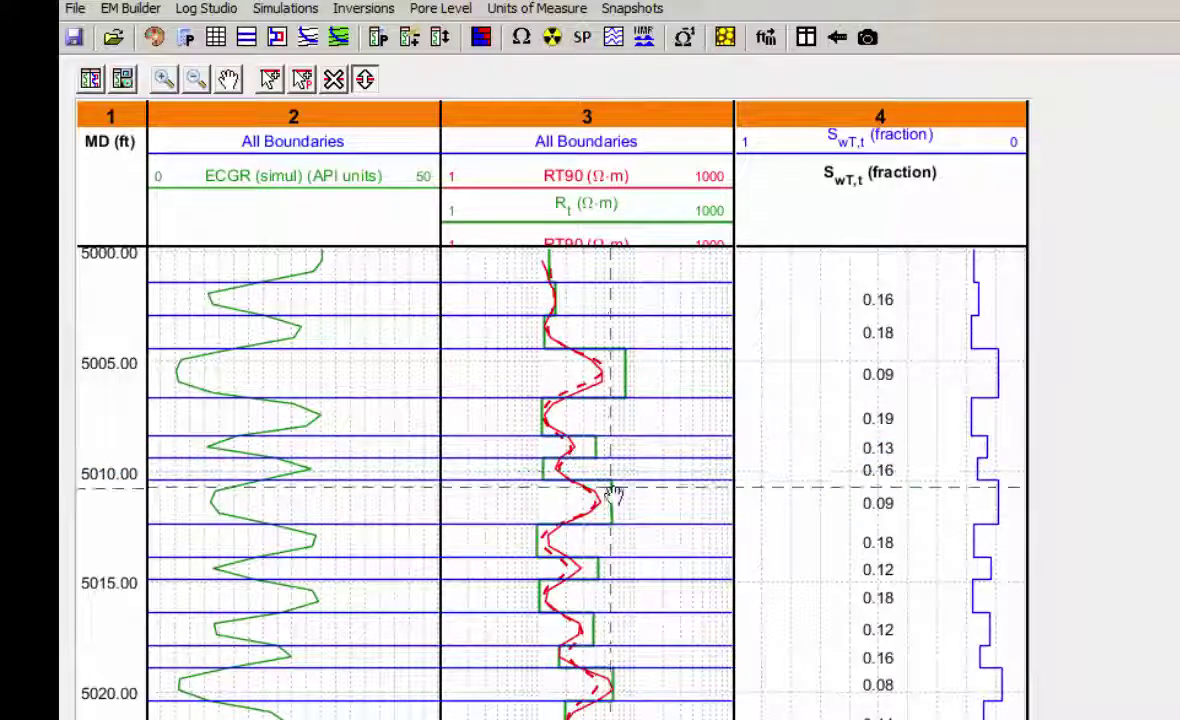
left_click_drag(612, 503, 615, 507)
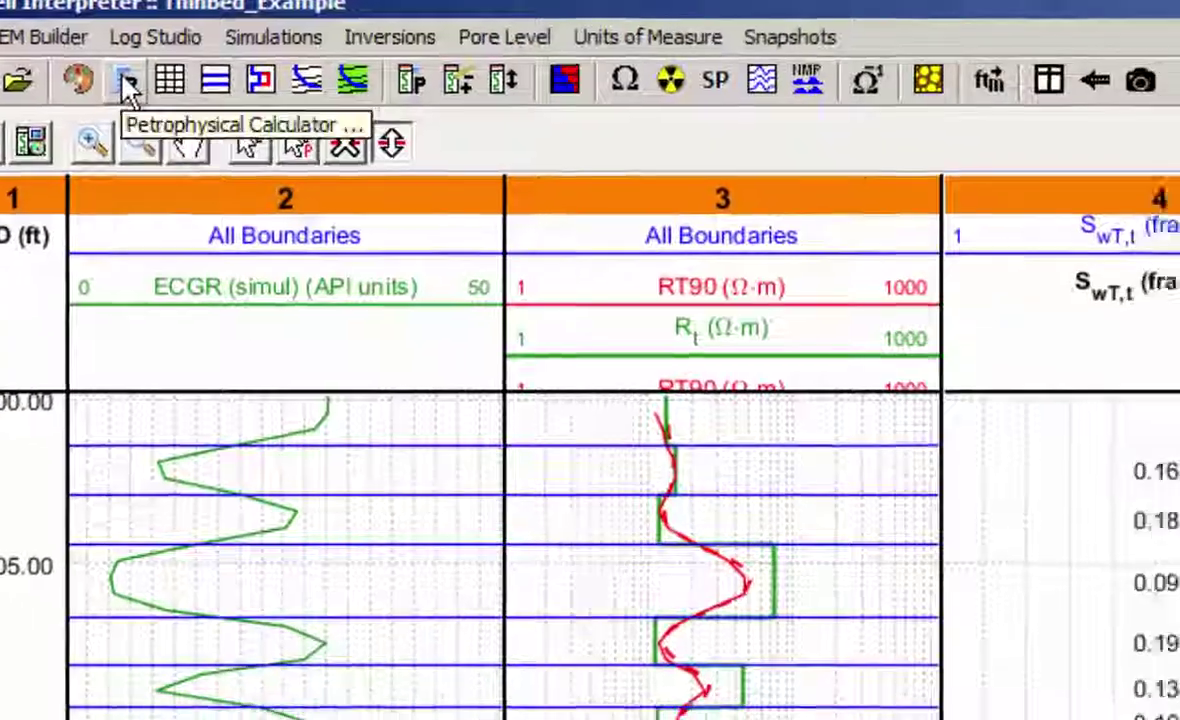
Reopen the petrophysical calculator and choose Water Saturation from Resistivities as the Archie's calculation type
left_click(196, 97)
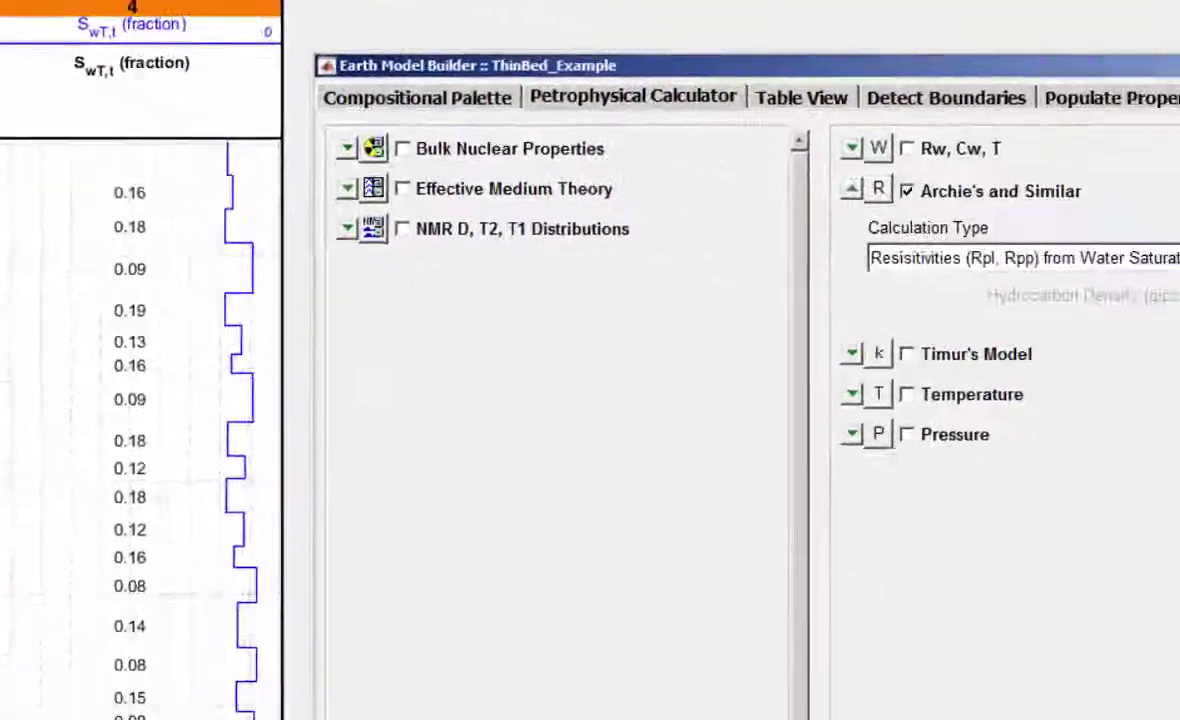
left_click(988, 246)
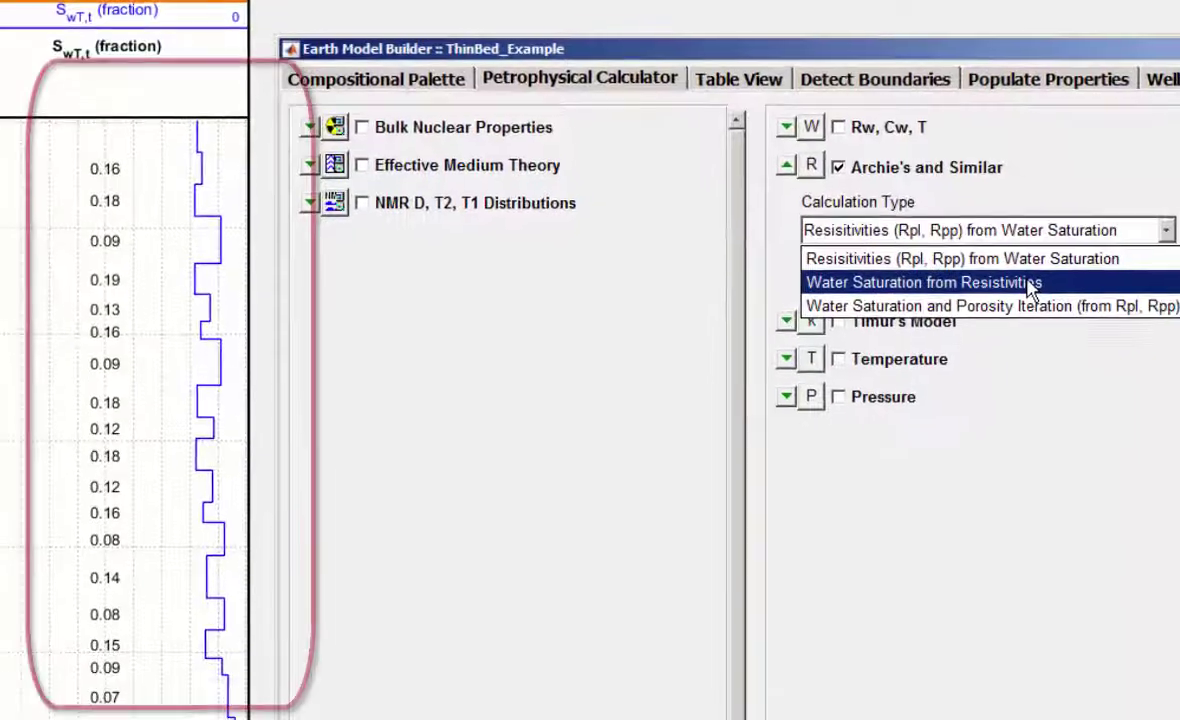